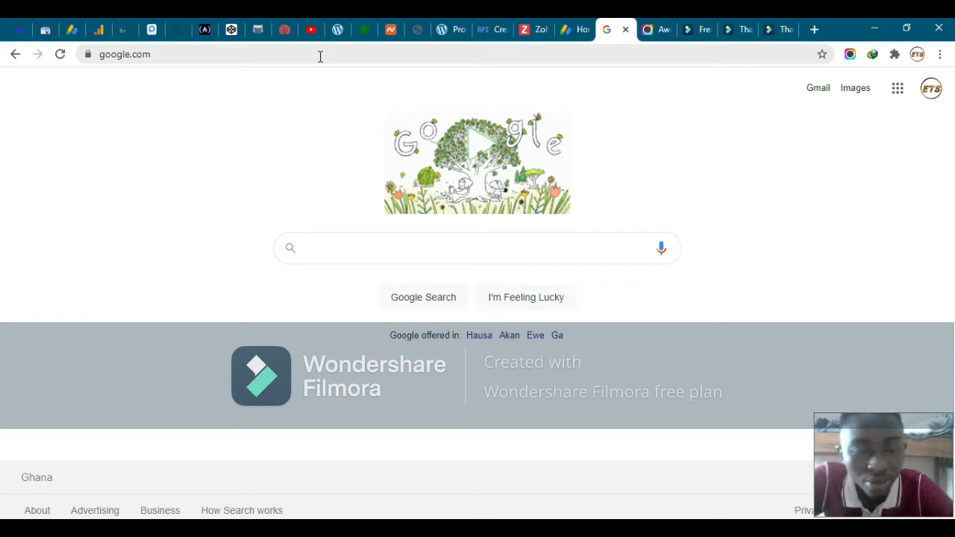
# Go to namecheap.com from the browser address bar
pyautogui.click(301, 60)
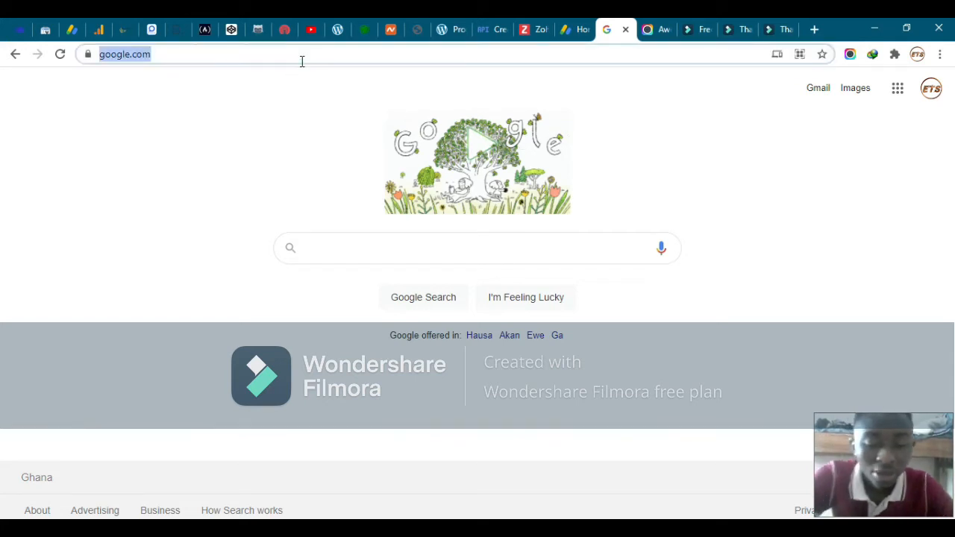
pyautogui.write('name')
pyautogui.press('Return')
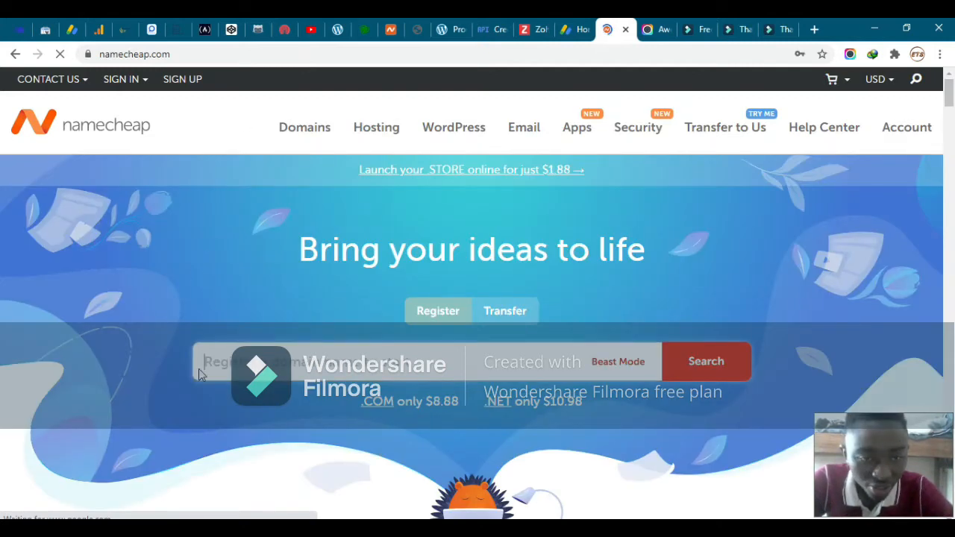
# Enter derrick.com into the 'Register a domain name' search box
pyautogui.scroll(-1, 199, 374)
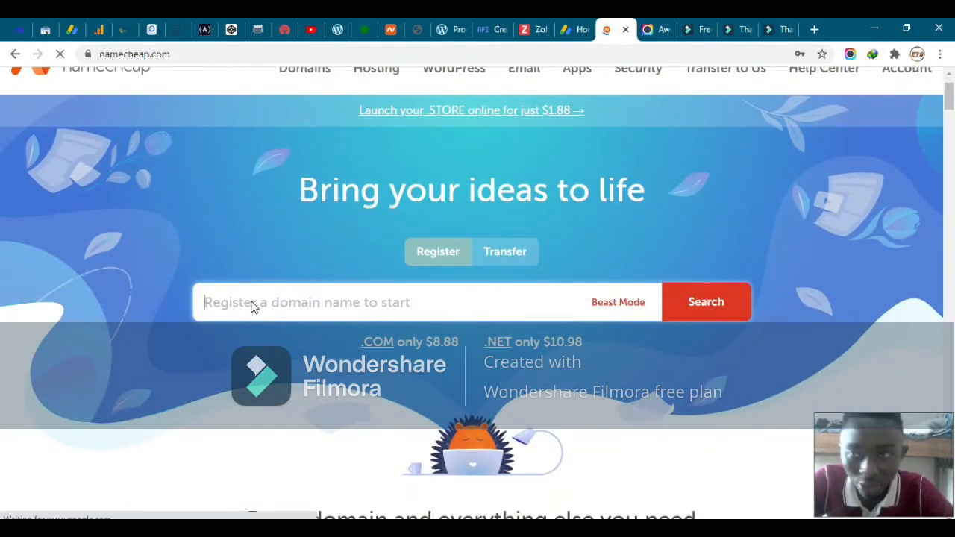
pyautogui.scroll(-1, 252, 304)
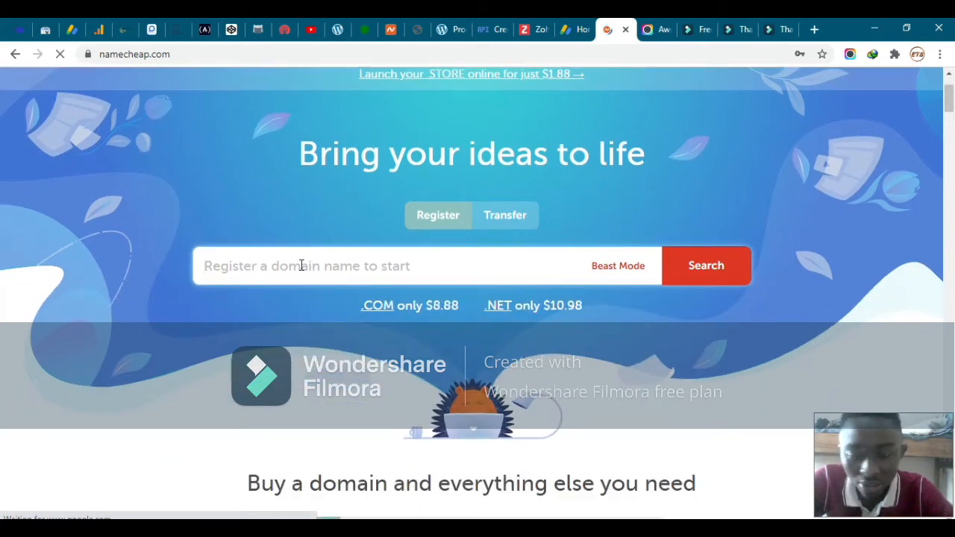
pyautogui.click(309, 265)
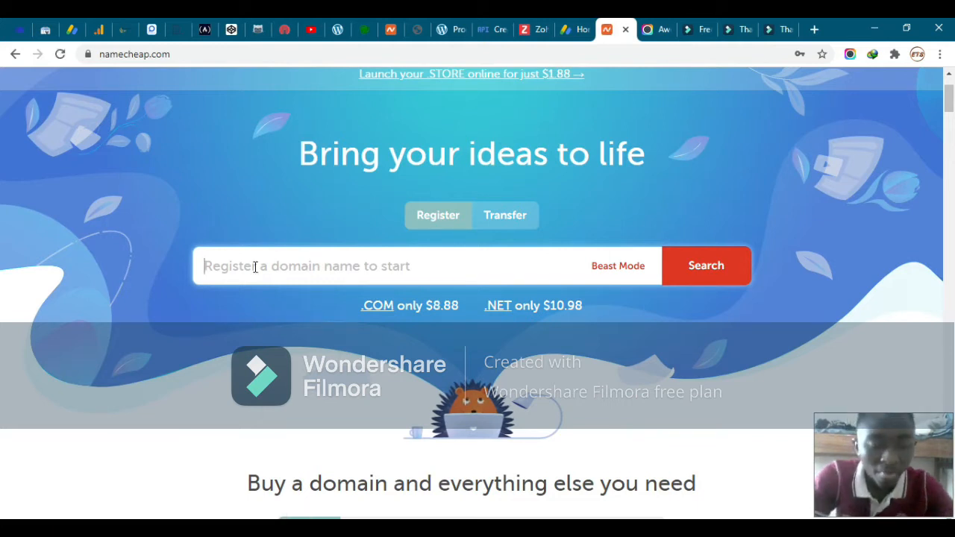
pyautogui.write('dr')
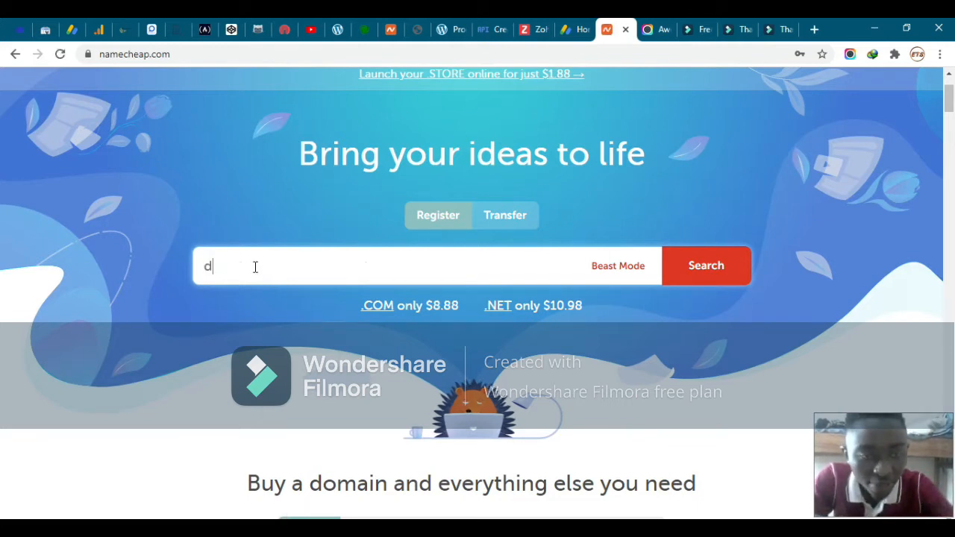
pyautogui.write('rrick.com')
# Search derrick.com and review results: it's taken, with alternatives like derrick.ai at $69.98/yr
pyautogui.press('Return')
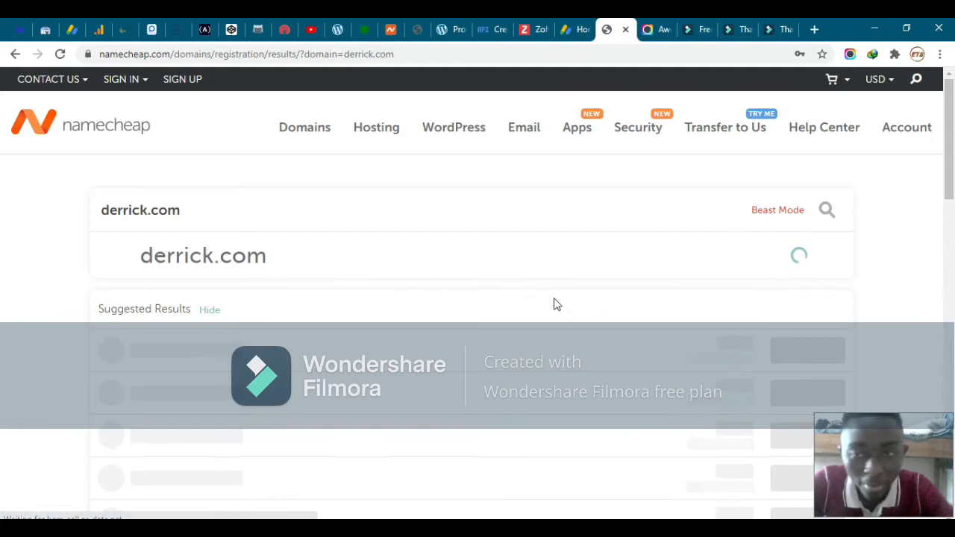
pyautogui.scroll(-1, 554, 304)
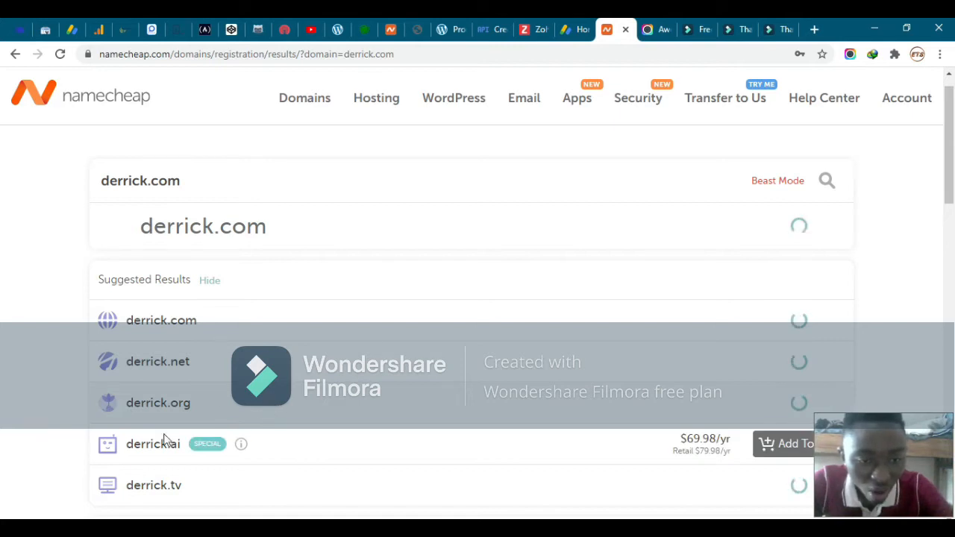
pyautogui.scroll(-3, 262, 423)
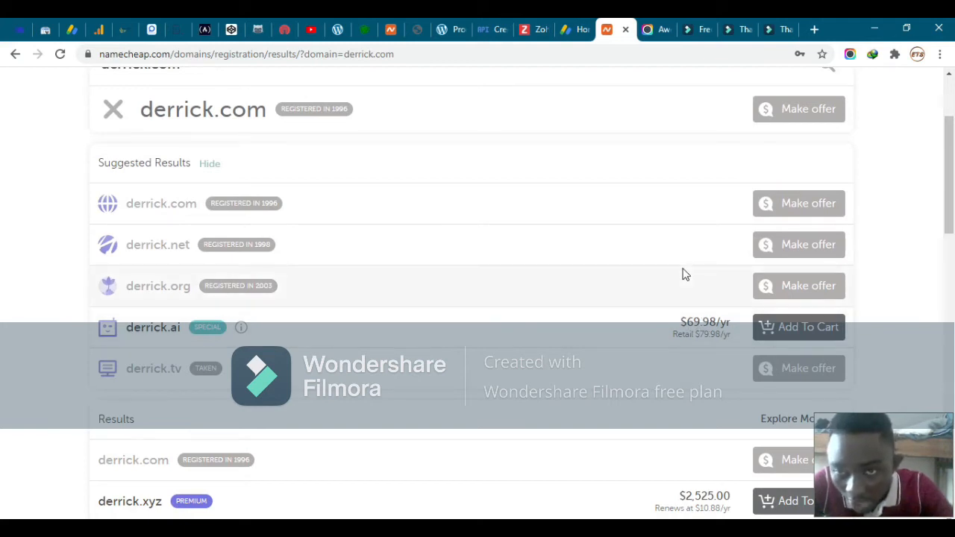
pyautogui.scroll(3, 693, 252)
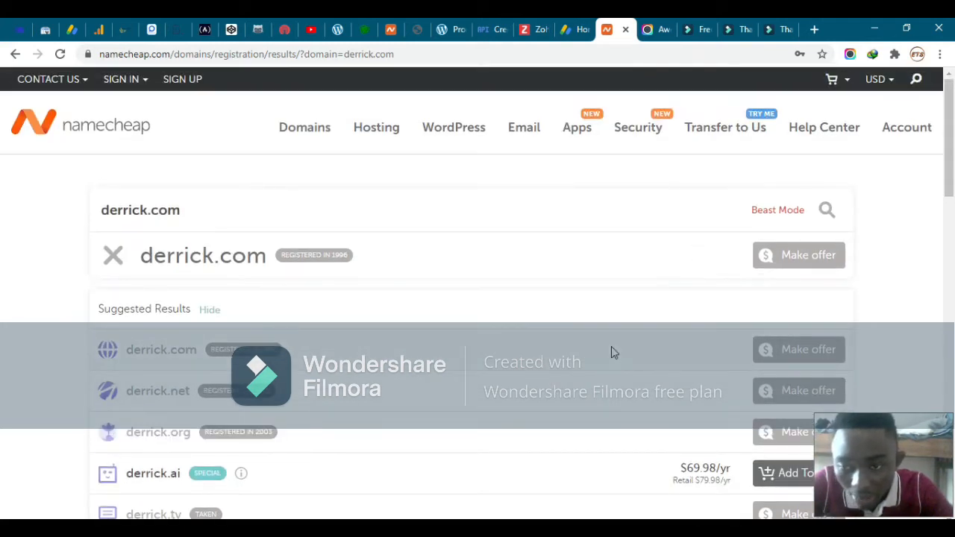
pyautogui.scroll(-6, 611, 352)
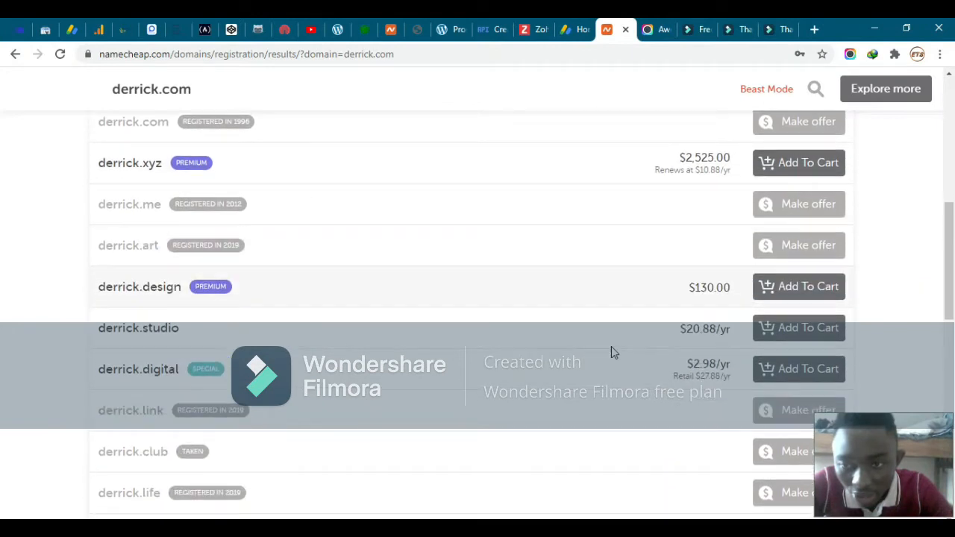
pyautogui.scroll(-4, 611, 348)
pyautogui.scroll(8, 611, 348)
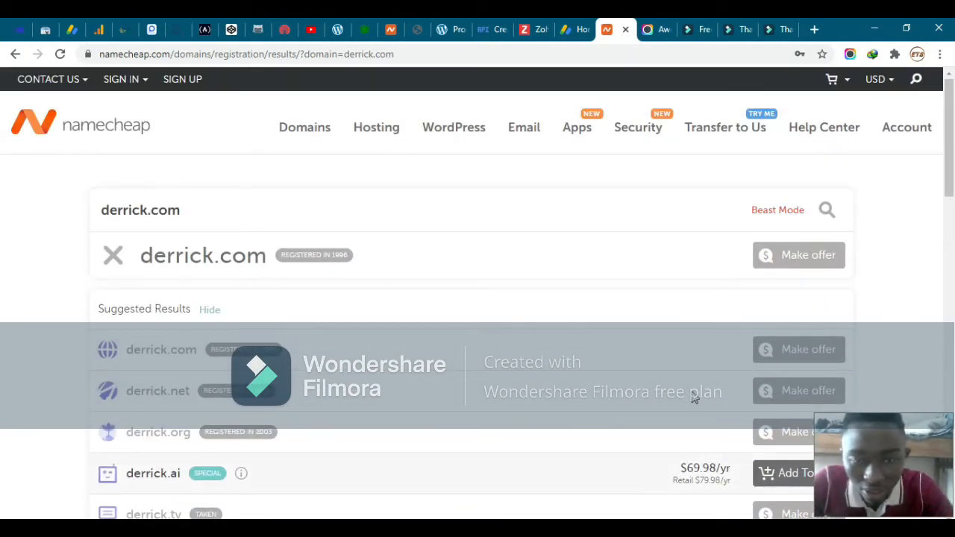
pyautogui.scroll(-2, 692, 395)
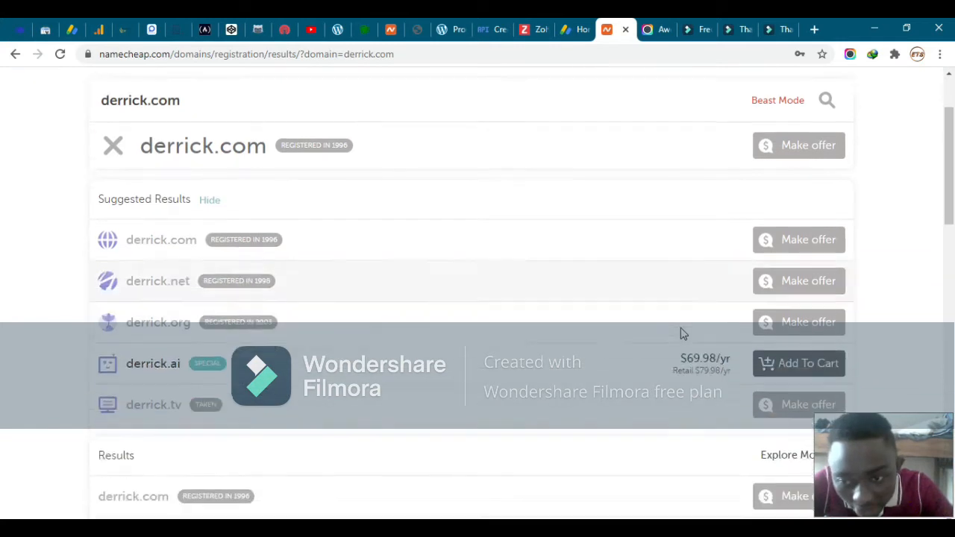
pyautogui.scroll(-1, 680, 328)
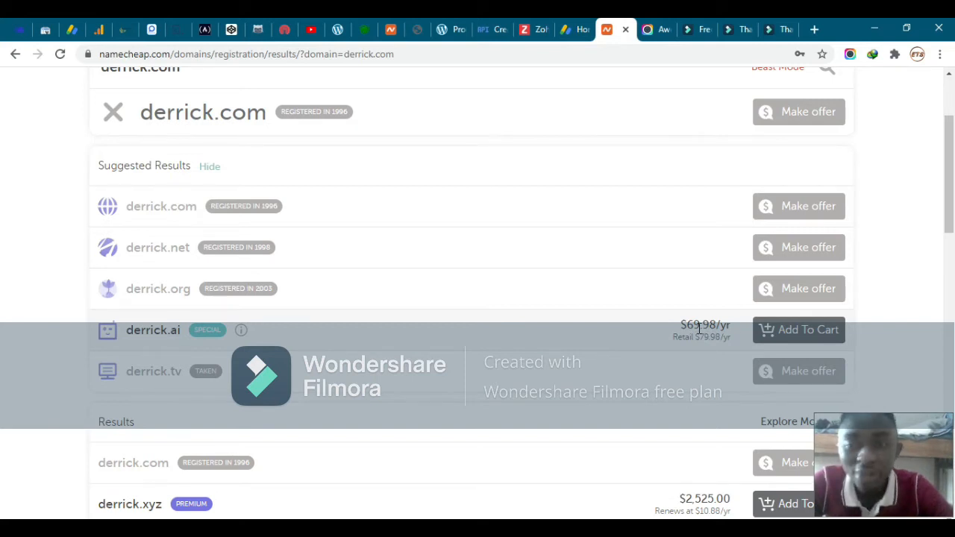
pyautogui.scroll(2, 699, 328)
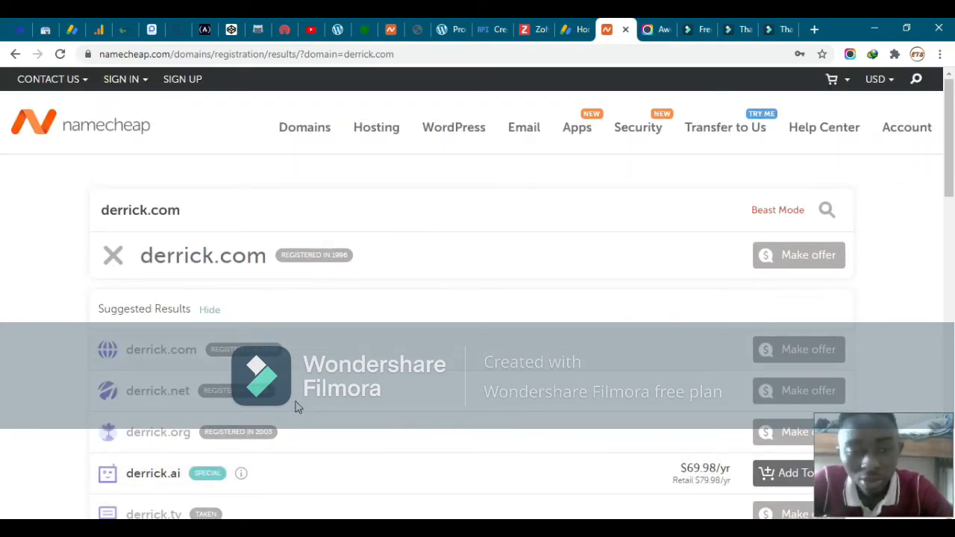
pyautogui.scroll(-10, 486, 418)
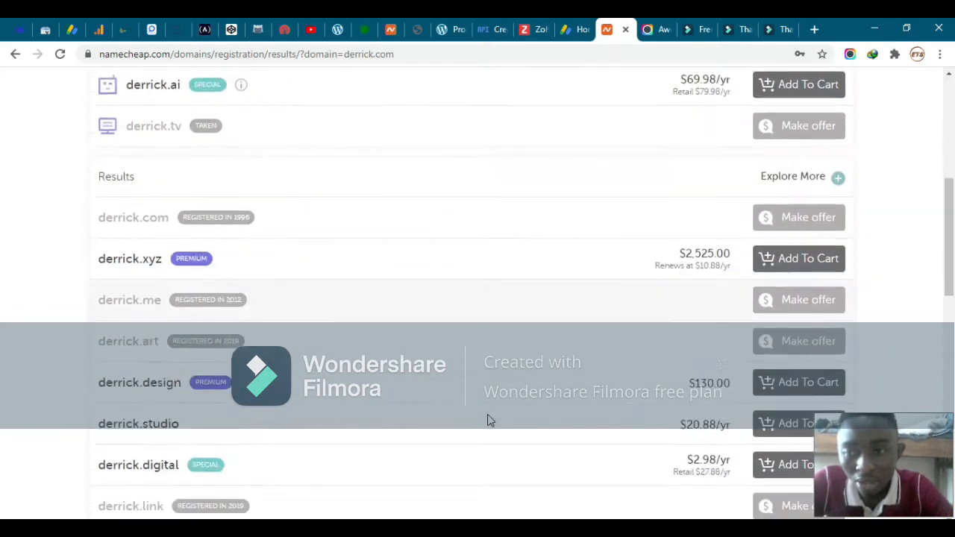
pyautogui.scroll(-2, 488, 420)
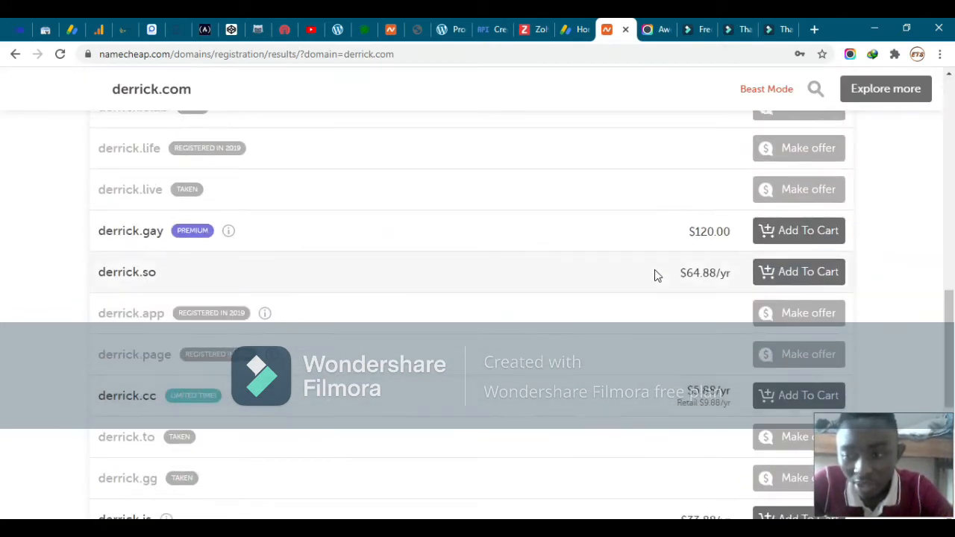
pyautogui.scroll(4, 656, 275)
pyautogui.scroll(8, 656, 274)
pyautogui.moveTo(224, 351)
pyautogui.scroll(-1, 224, 351)
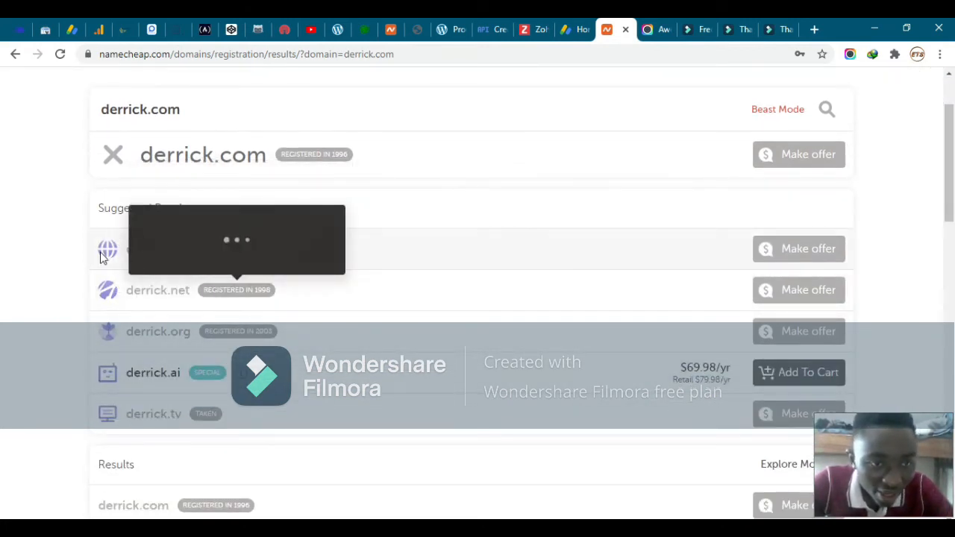
pyautogui.moveTo(70, 224); pyautogui.dragTo(166, 265)
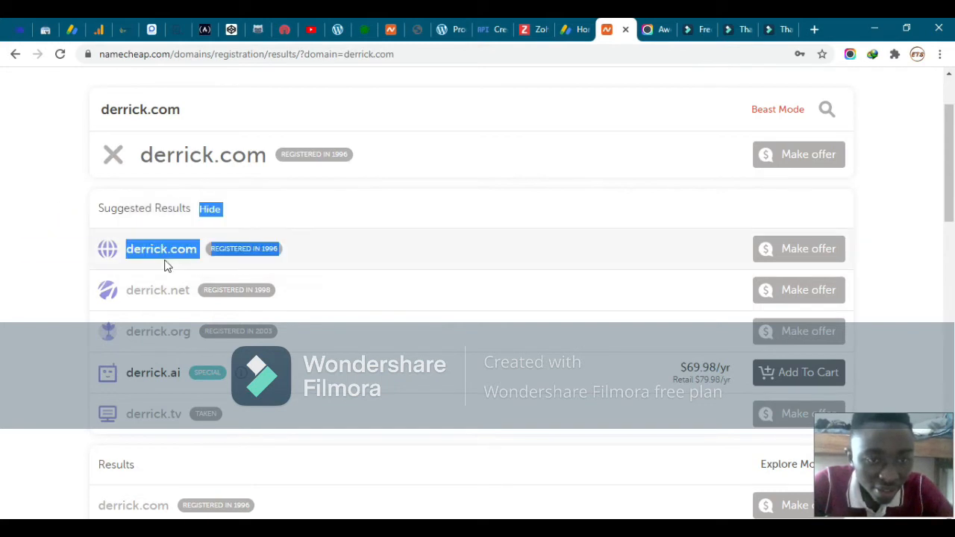
pyautogui.click(51, 280)
pyautogui.moveTo(266, 249)
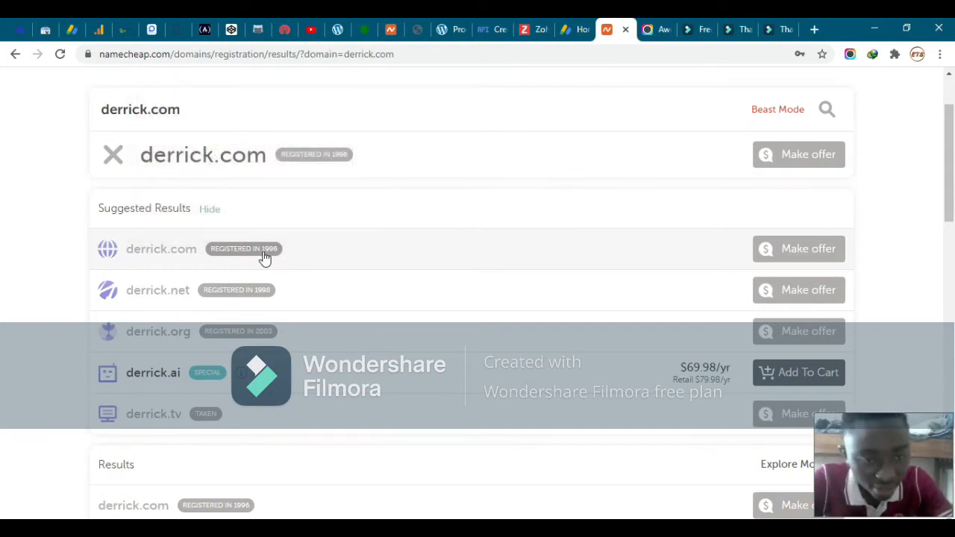
pyautogui.moveTo(220, 294)
pyautogui.scroll(-1, 292, 307)
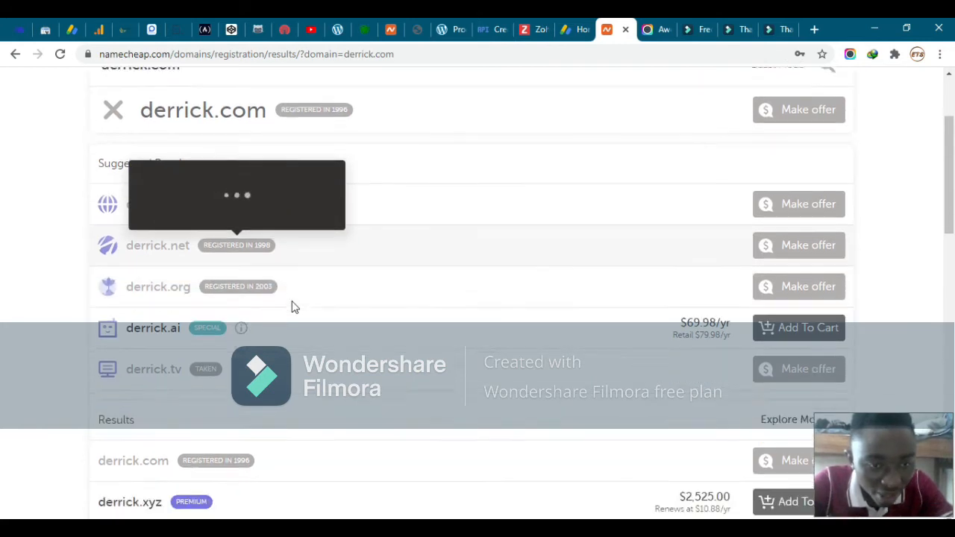
pyautogui.scroll(-2, 286, 324)
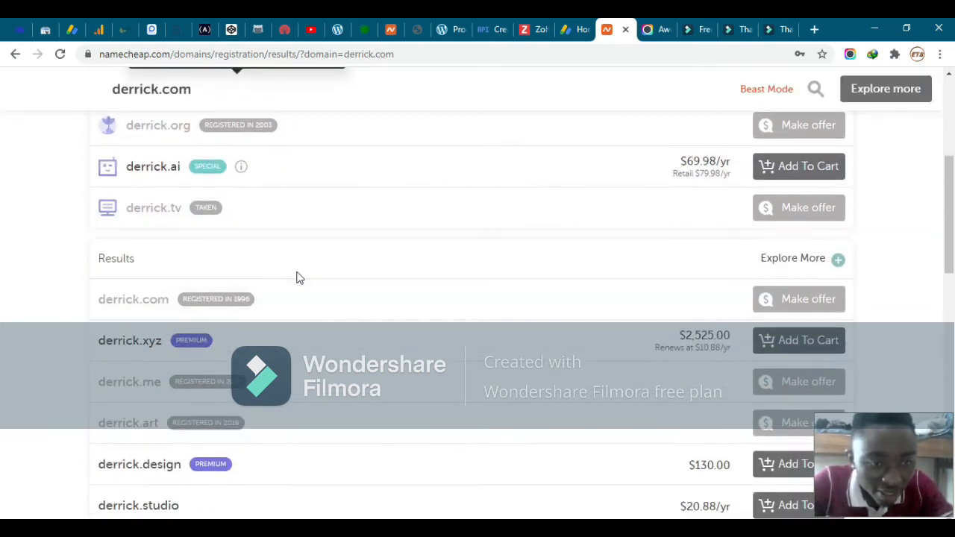
pyautogui.scroll(-1, 296, 277)
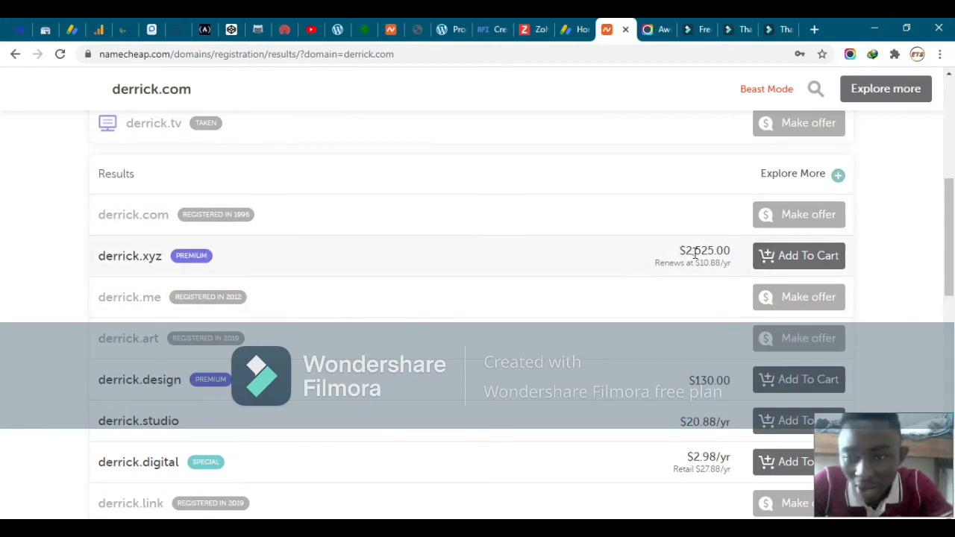
pyautogui.scroll(-2, 499, 301)
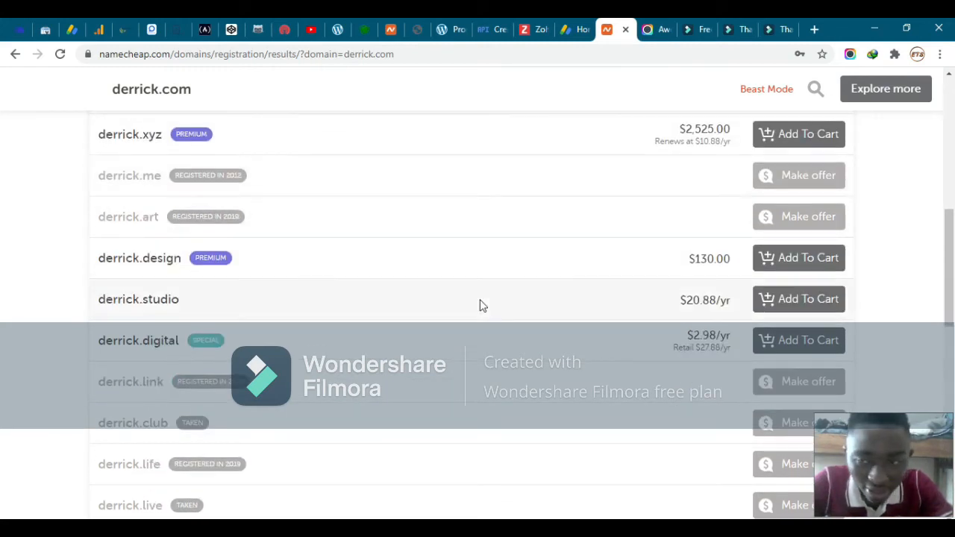
pyautogui.scroll(-2, 390, 305)
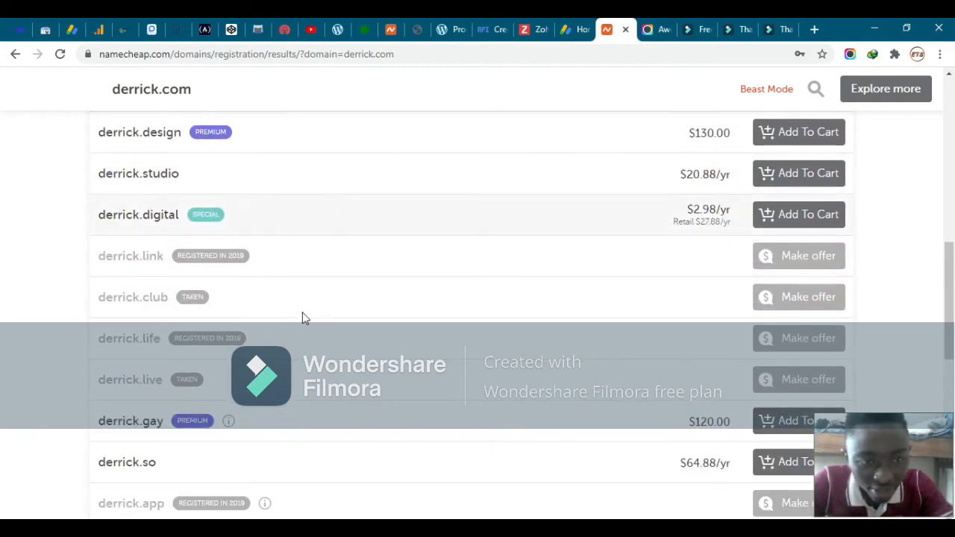
pyautogui.scroll(-8, 302, 312)
pyautogui.scroll(3, 303, 319)
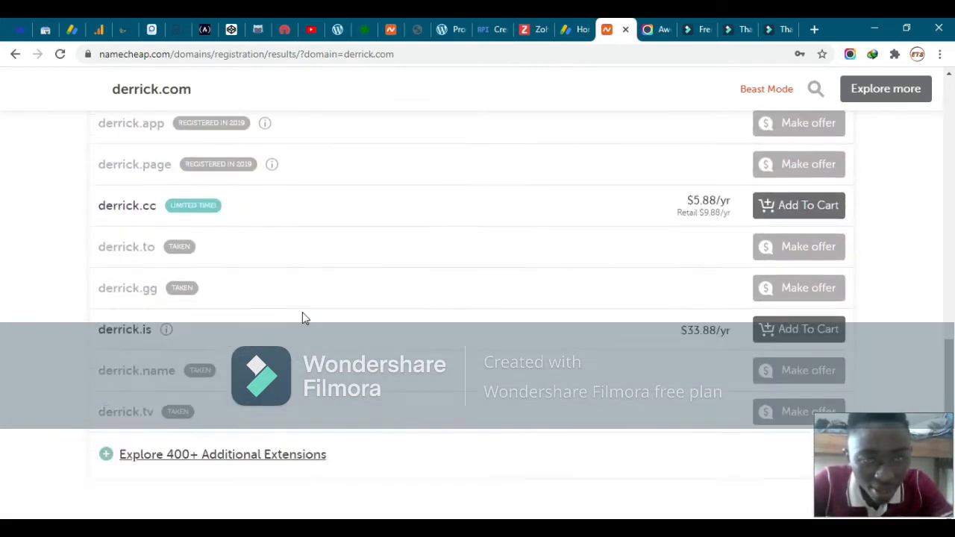
pyautogui.scroll(-1, 304, 317)
pyautogui.scroll(8, 302, 317)
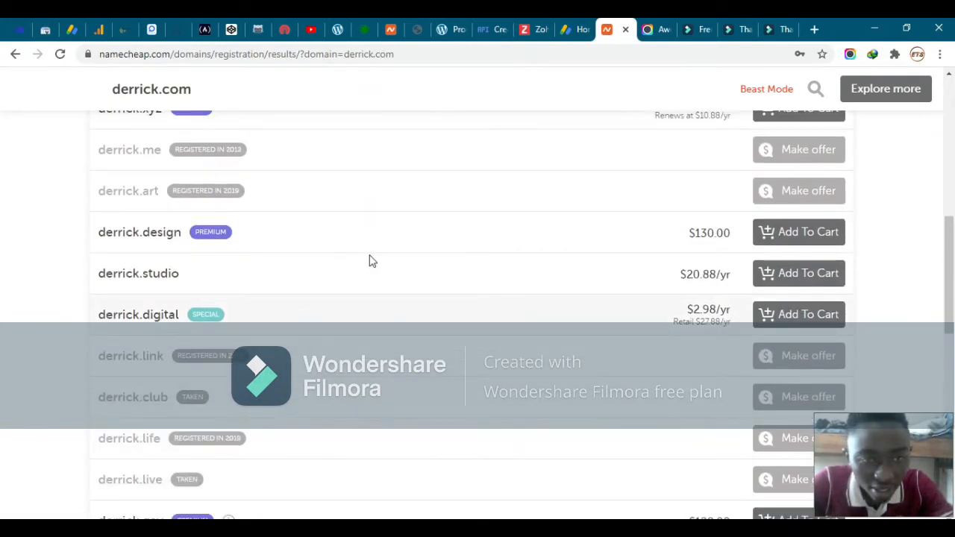
pyautogui.scroll(8, 371, 260)
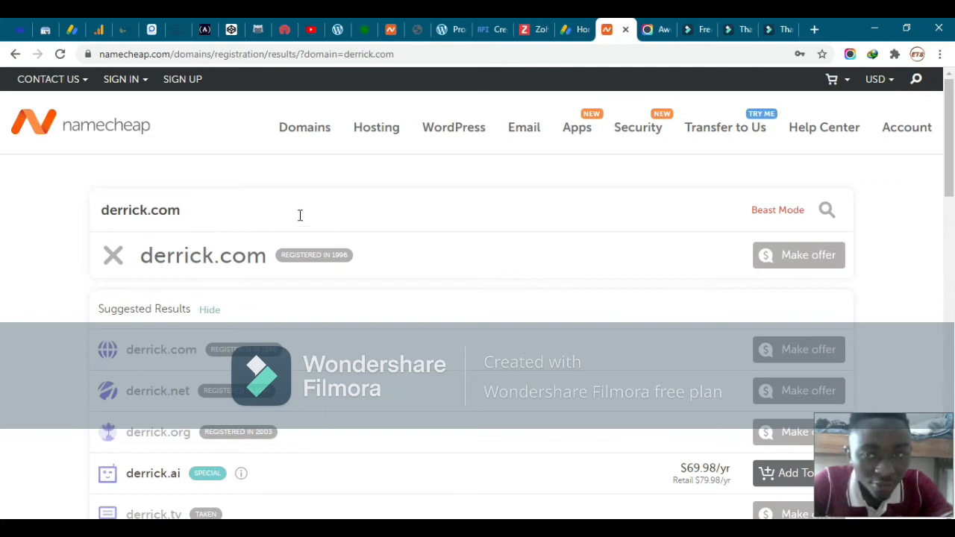
pyautogui.click(220, 207)
pyautogui.click(149, 214)
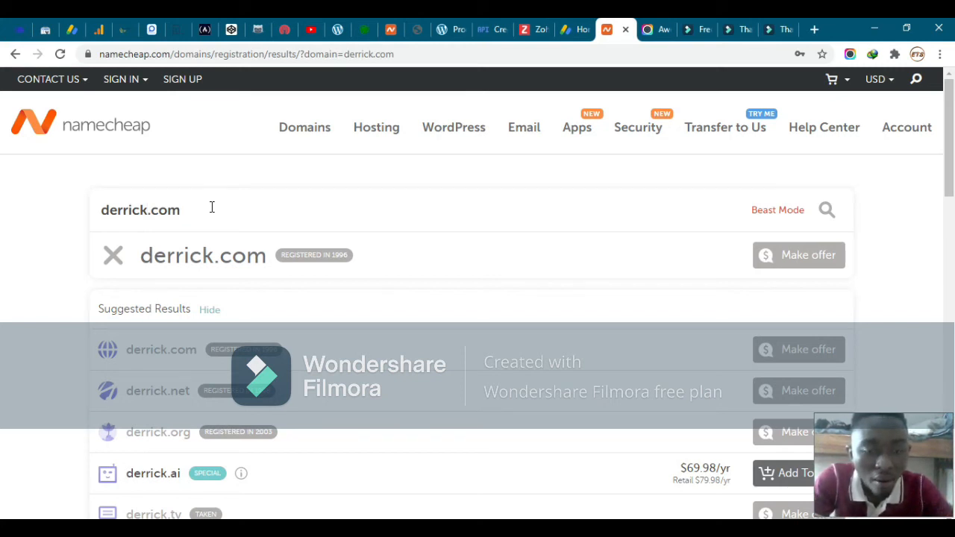
# Search the full-name .com domain and add it to the cart at $8.88/yr
pyautogui.write('boahen')
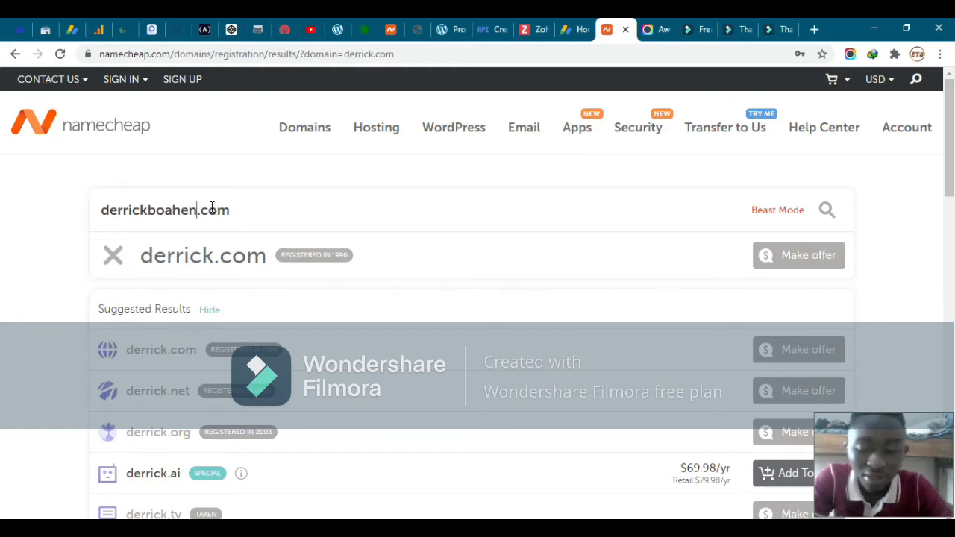
pyautogui.press('Return')
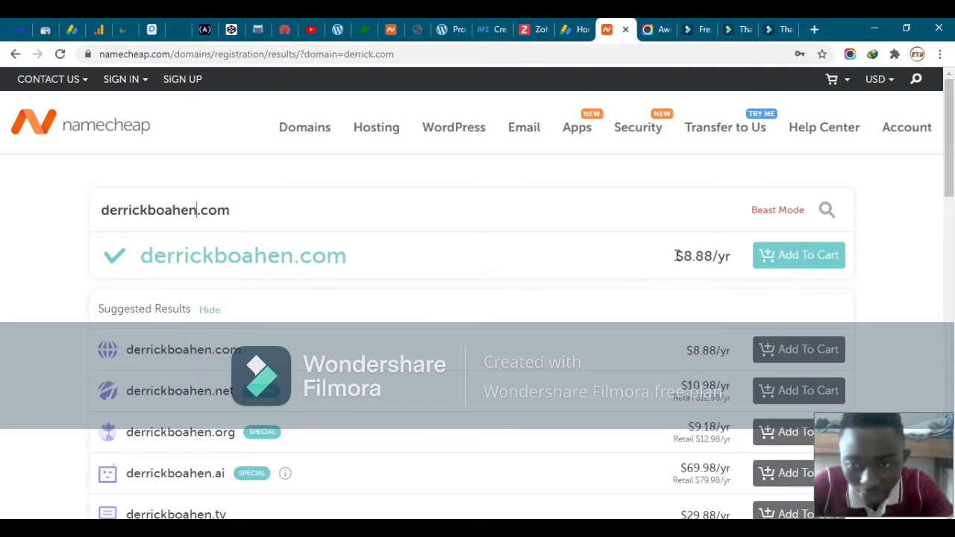
pyautogui.moveTo(693, 256); pyautogui.dragTo(653, 262)
pyautogui.click(653, 262)
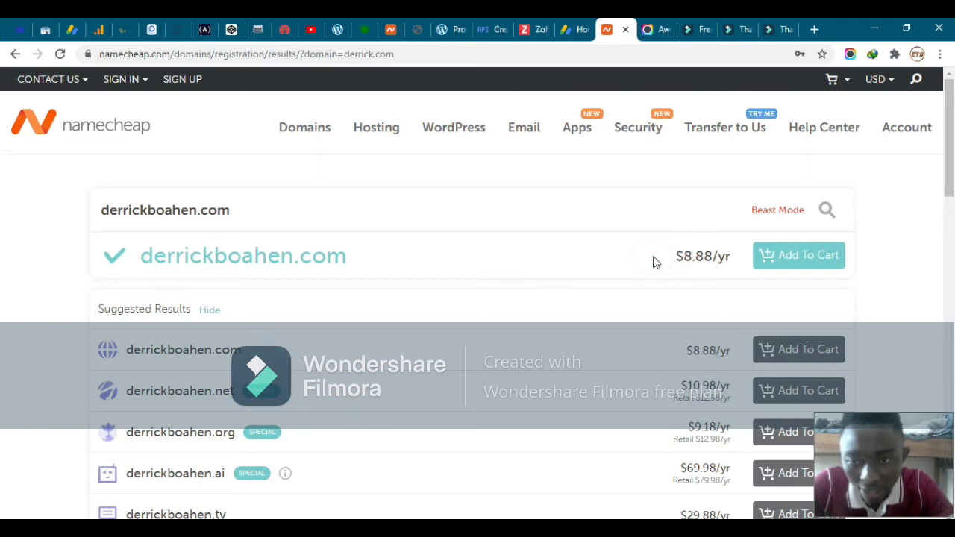
pyautogui.click(789, 258)
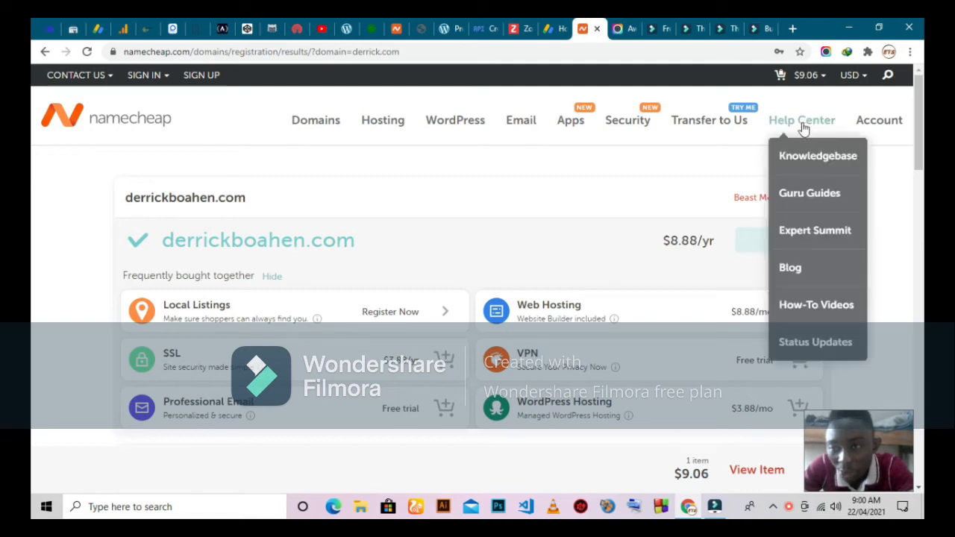
# View the cart listing the 1-year domain at $8.88 with a $9.06 subtotal
pyautogui.moveTo(812, 78)
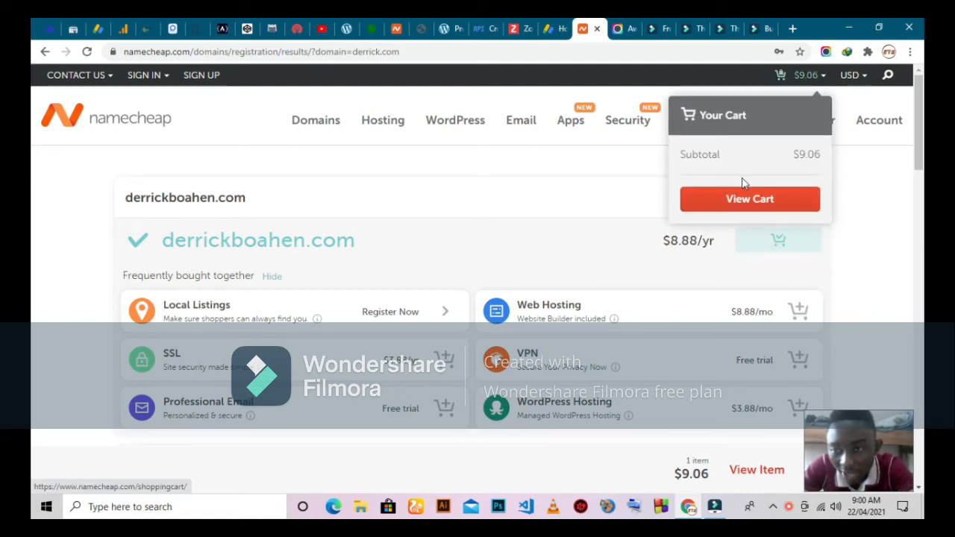
pyautogui.click(743, 203)
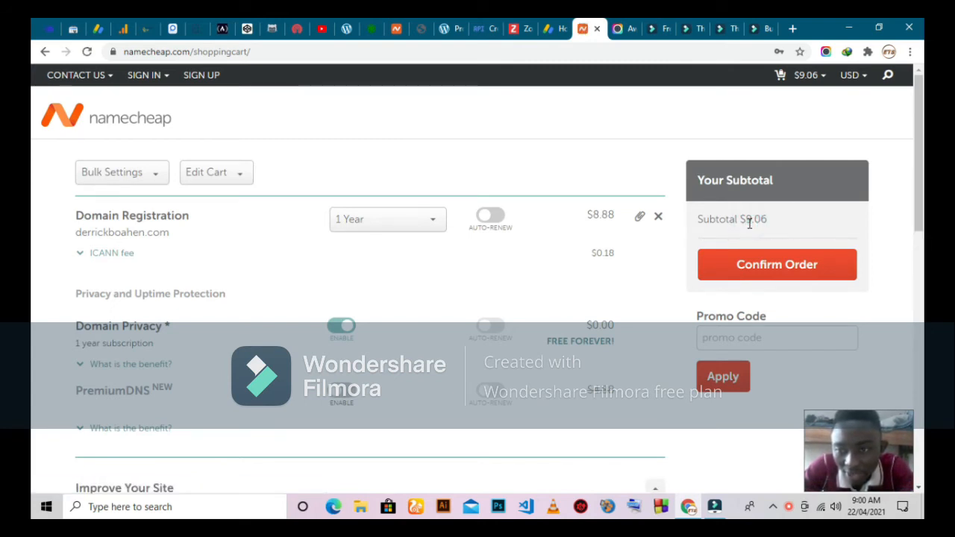
pyautogui.click(750, 223)
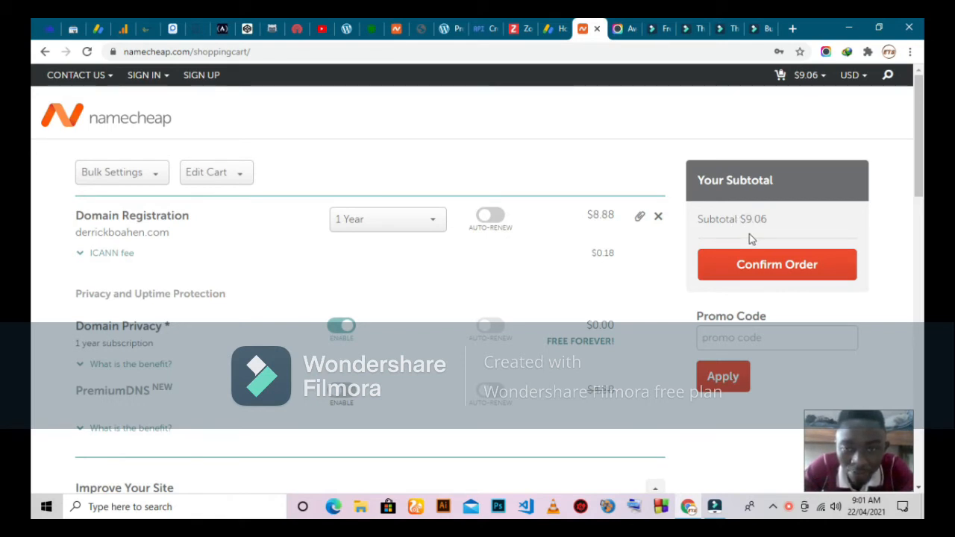
# Keep the domain registration period at 1 Year
pyautogui.scroll(-1, 239, 277)
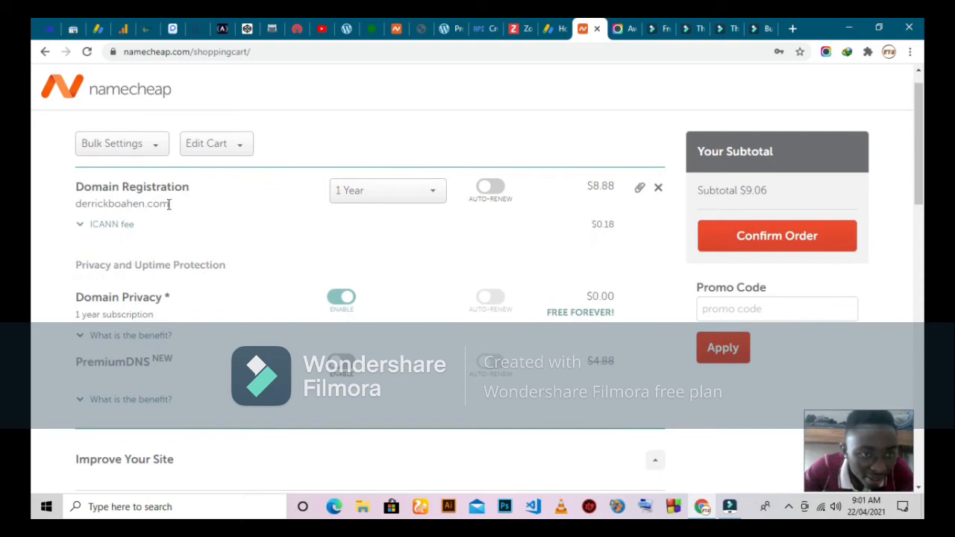
pyautogui.click(428, 190)
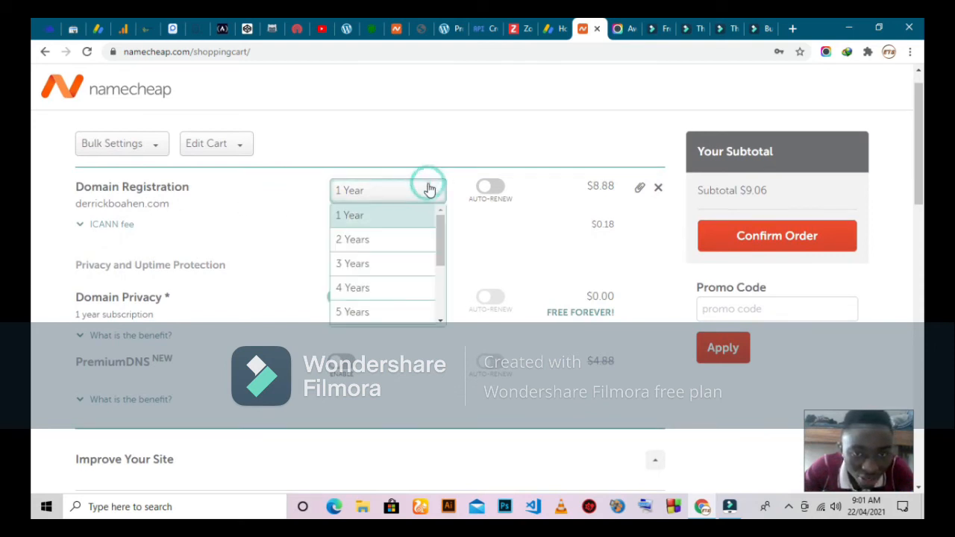
pyautogui.click(377, 216)
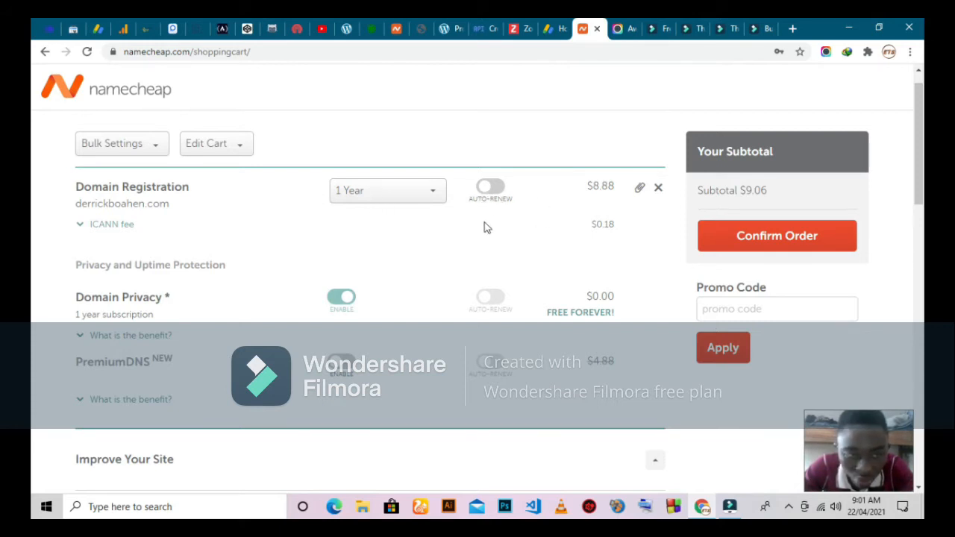
# Type a promo code, then clear it so no promo code is applied
pyautogui.scroll(-1, 522, 209)
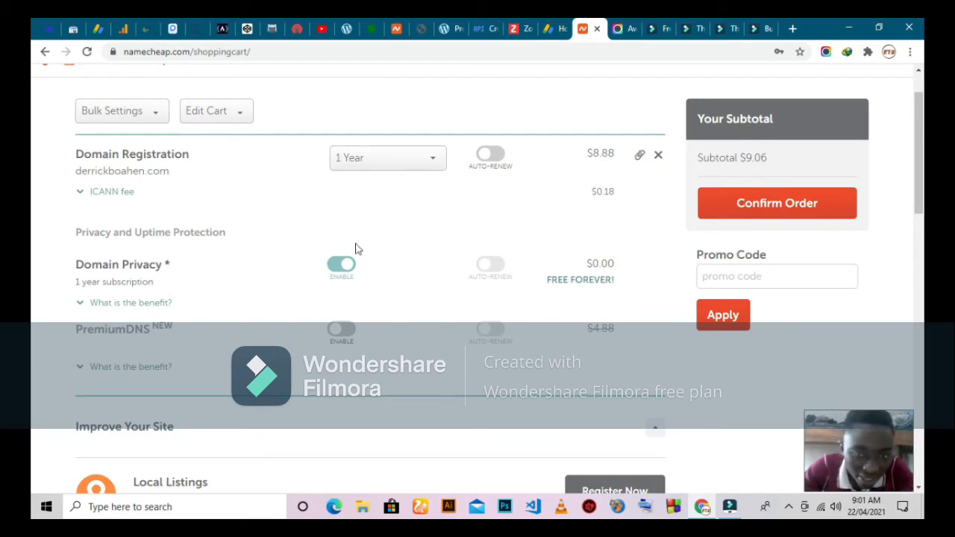
pyautogui.scroll(-1, 188, 288)
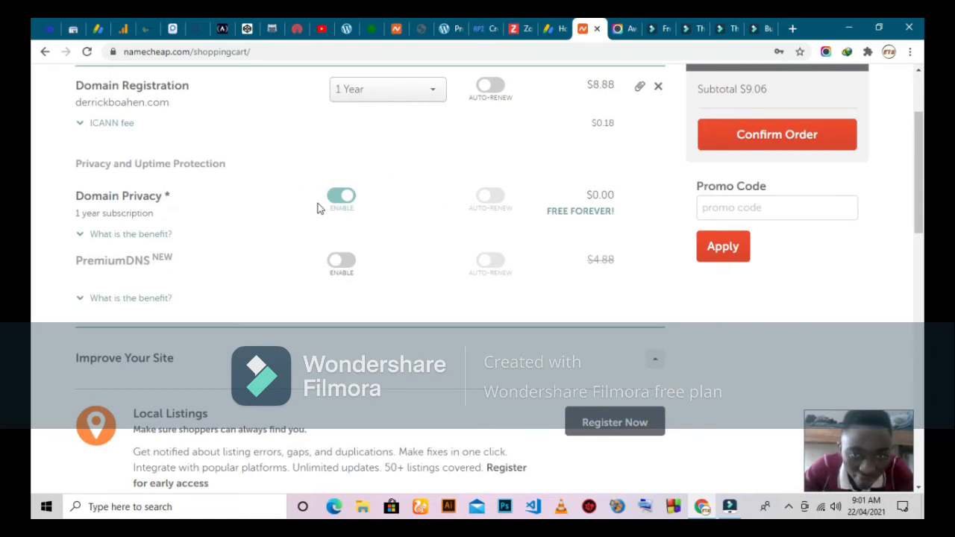
pyautogui.scroll(-1, 416, 224)
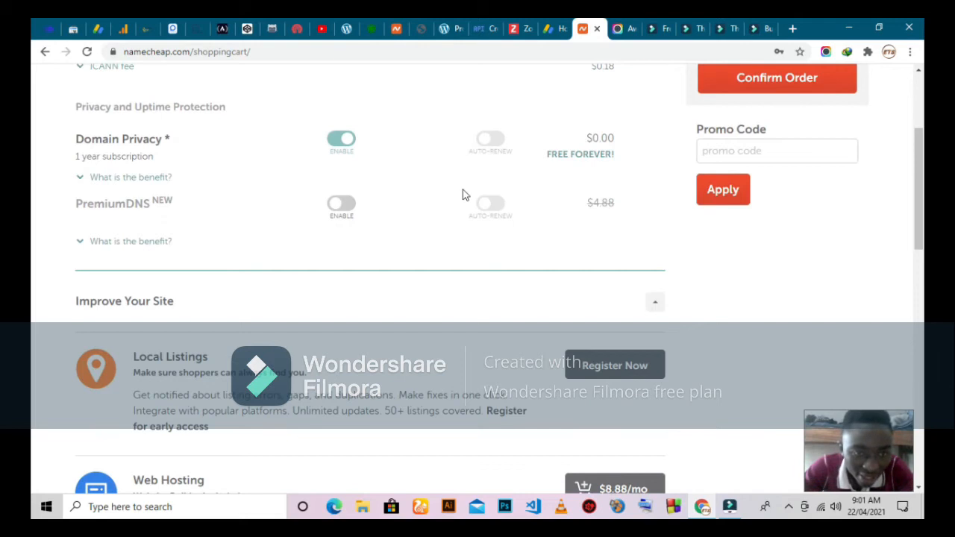
pyautogui.scroll(-5, 289, 301)
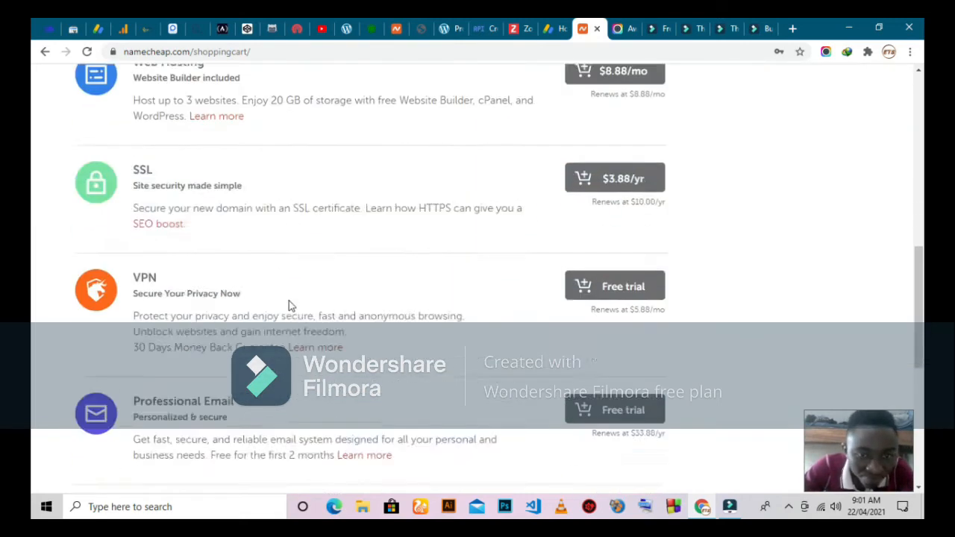
pyautogui.scroll(-3, 290, 305)
pyautogui.scroll(10, 290, 305)
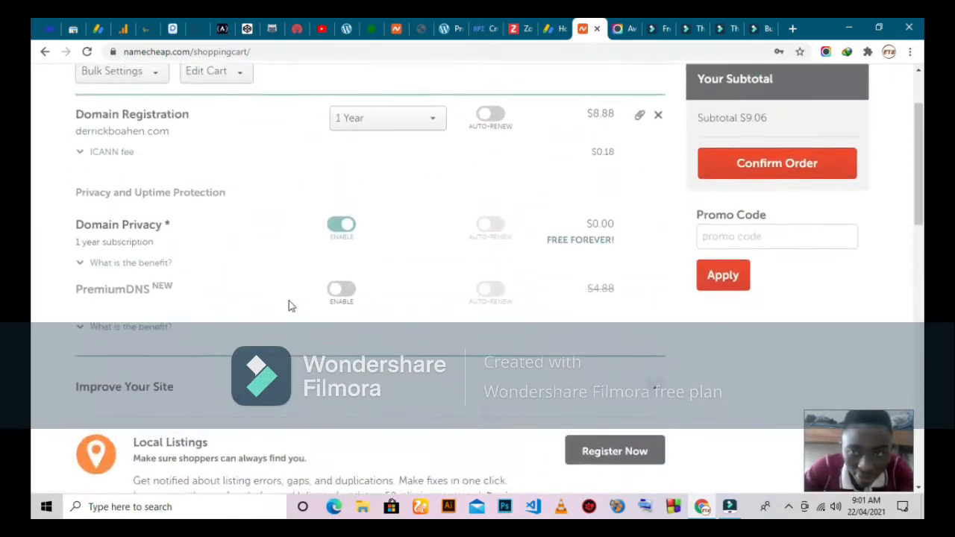
pyautogui.scroll(2, 288, 300)
pyautogui.click(729, 337)
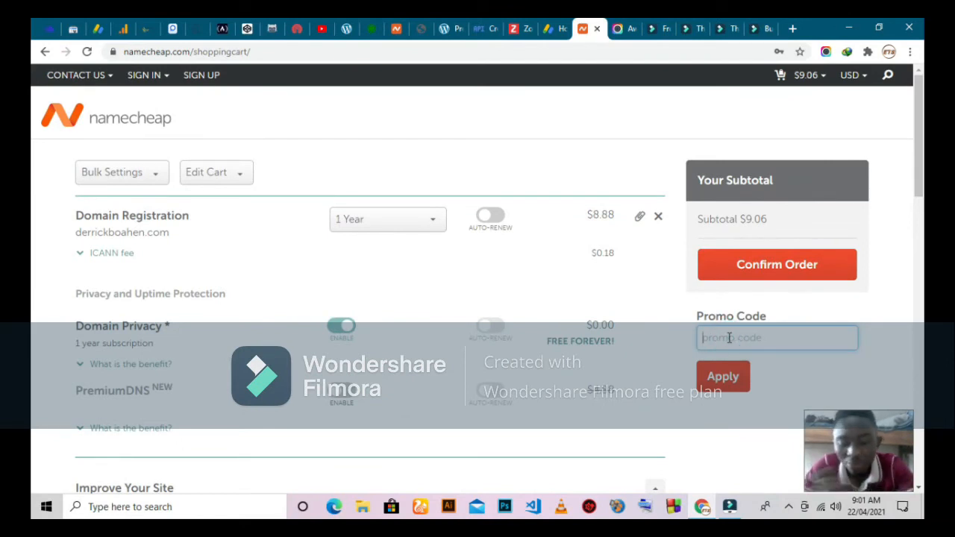
pyautogui.write('ywhdhehe')
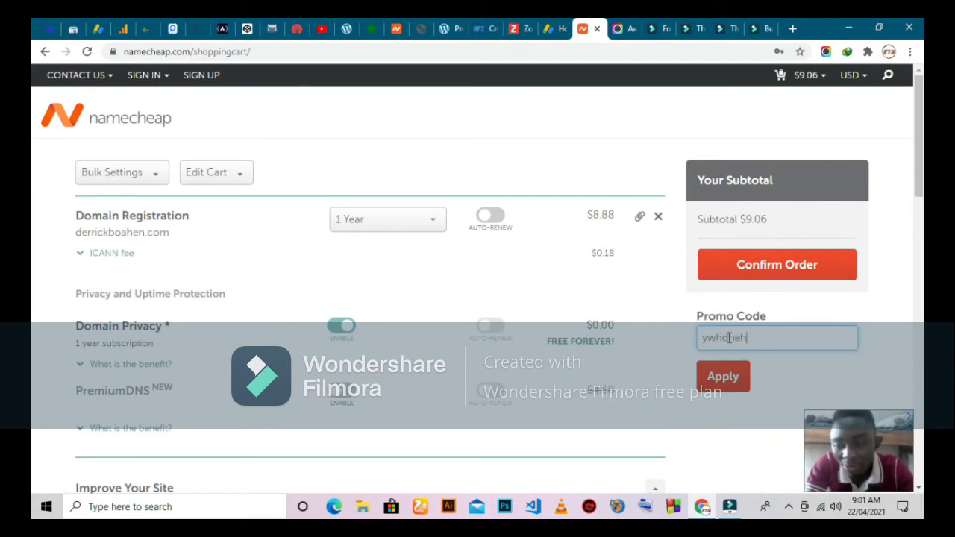
pyautogui.press('BackSpace')
pyautogui.press('BackSpace')
pyautogui.press('BackSpace')
pyautogui.press('BackSpace')
pyautogui.press('BackSpace')
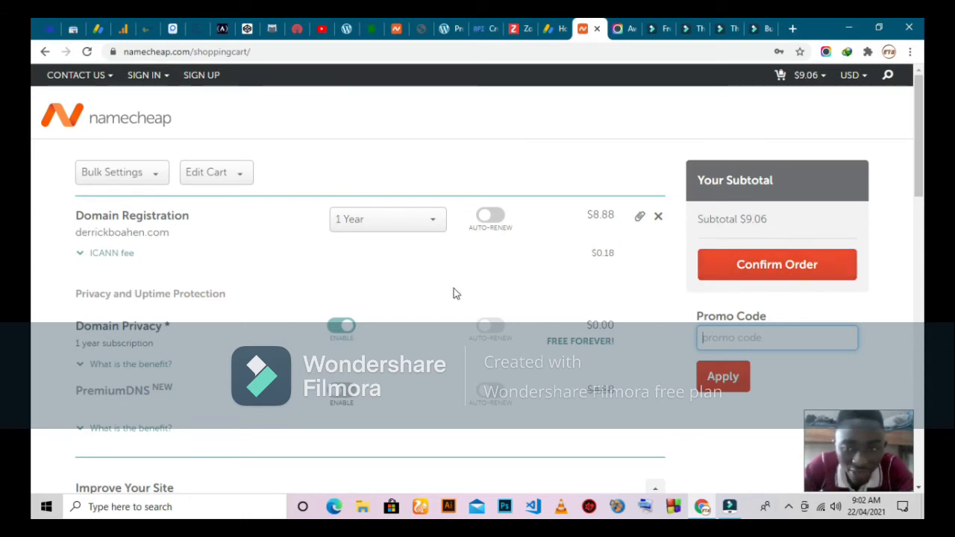
# Confirm the order to proceed to the Login/Signup page
pyautogui.scroll(-3, 455, 291)
pyautogui.scroll(3, 451, 294)
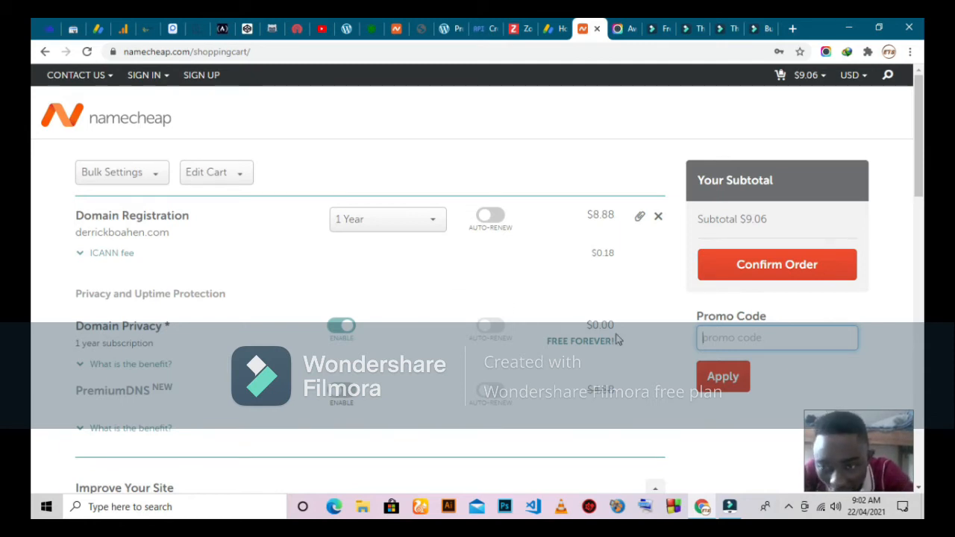
pyautogui.scroll(-2, 678, 303)
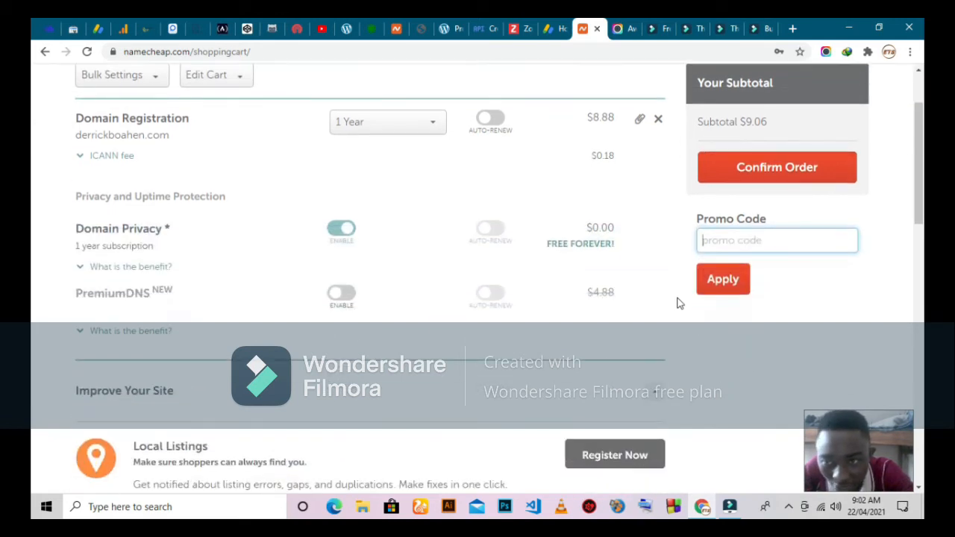
pyautogui.scroll(2, 677, 303)
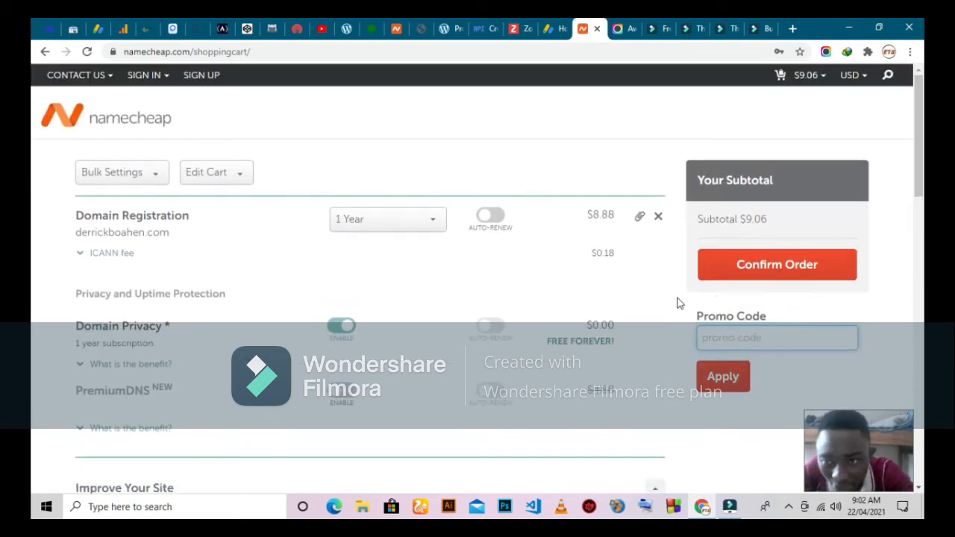
pyautogui.click(783, 269)
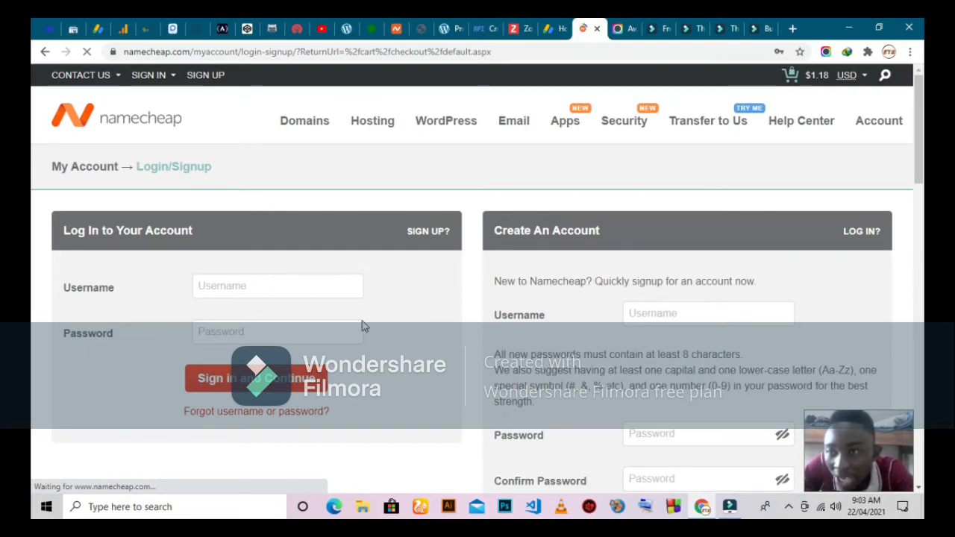
# Enter a placeholder username and a short test password twice in Create An Account
pyautogui.scroll(-1, 363, 320)
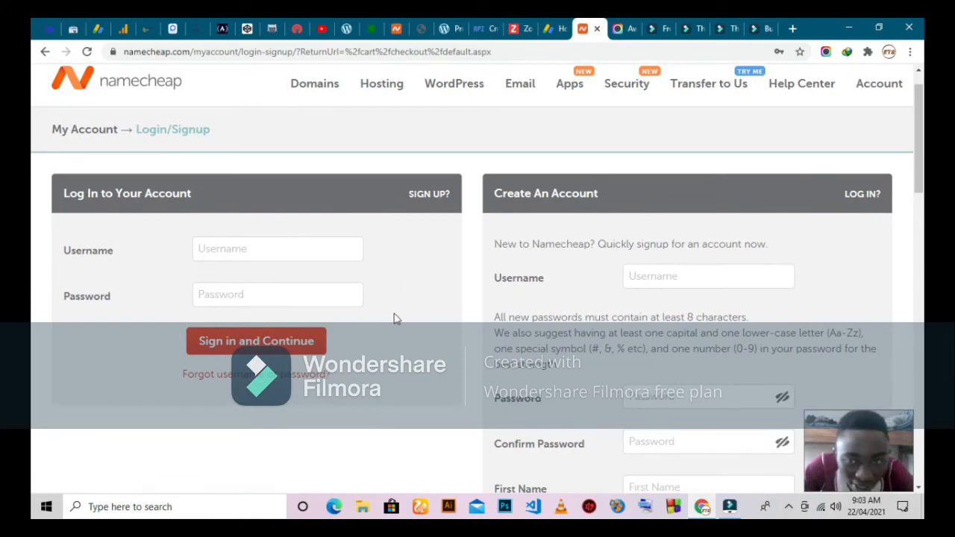
pyautogui.scroll(-5, 702, 338)
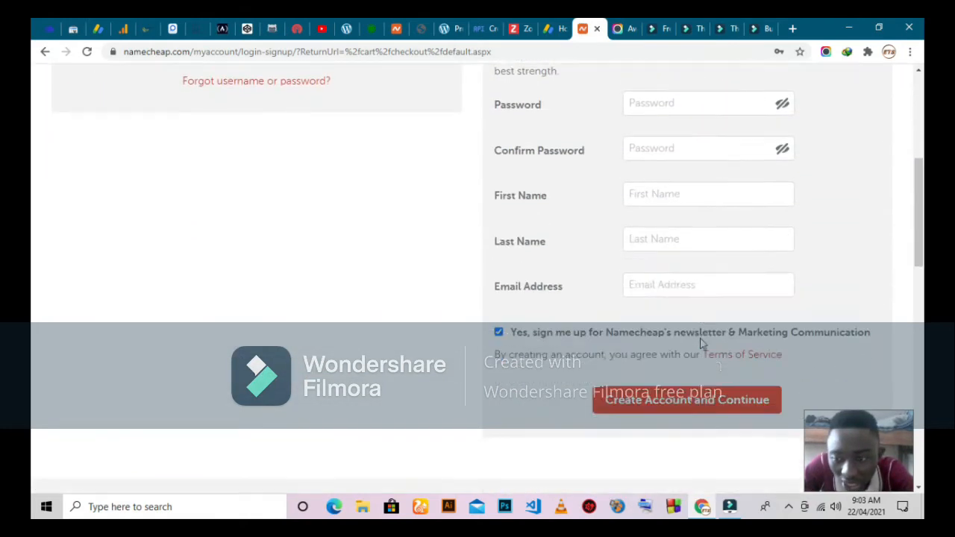
pyautogui.scroll(-2, 701, 343)
pyautogui.scroll(5, 701, 343)
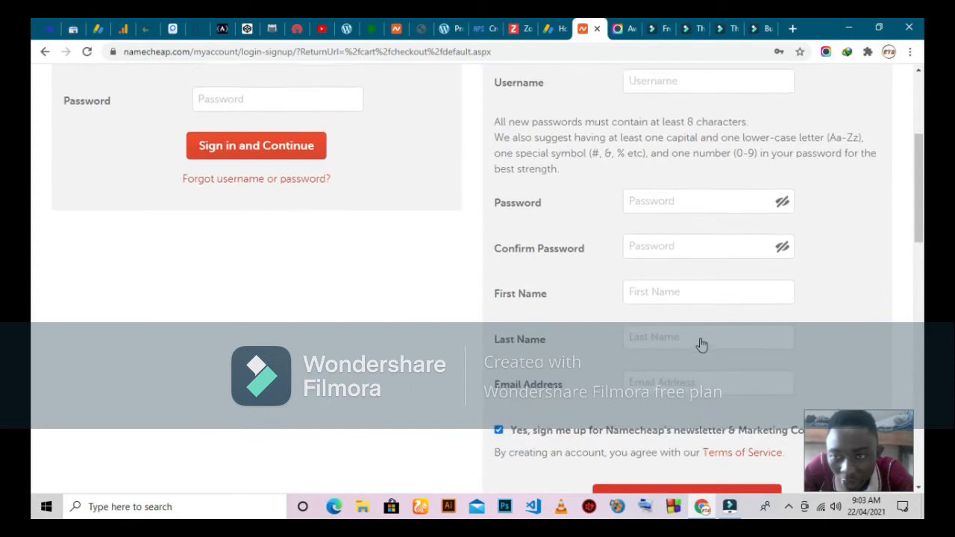
pyautogui.scroll(1, 701, 344)
pyautogui.click(667, 189)
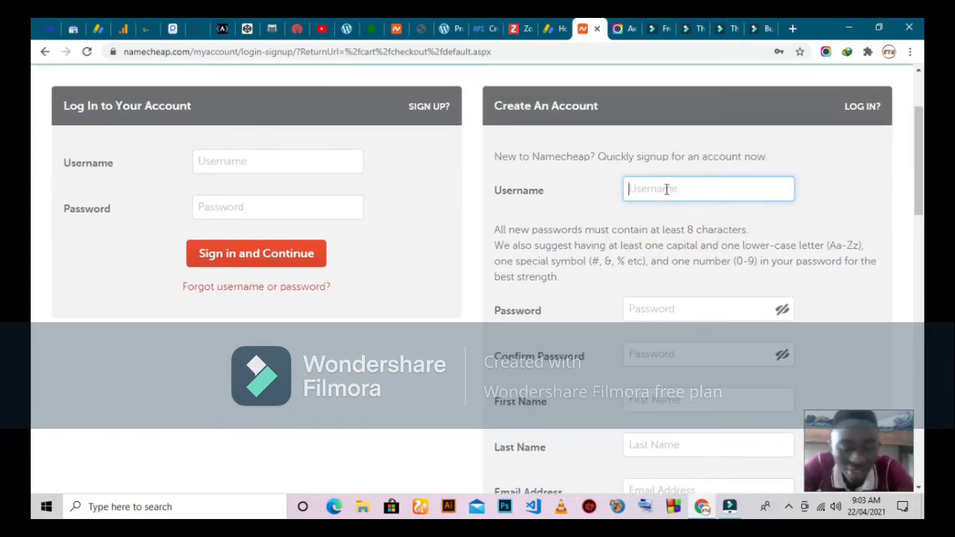
pyautogui.write('dsss')
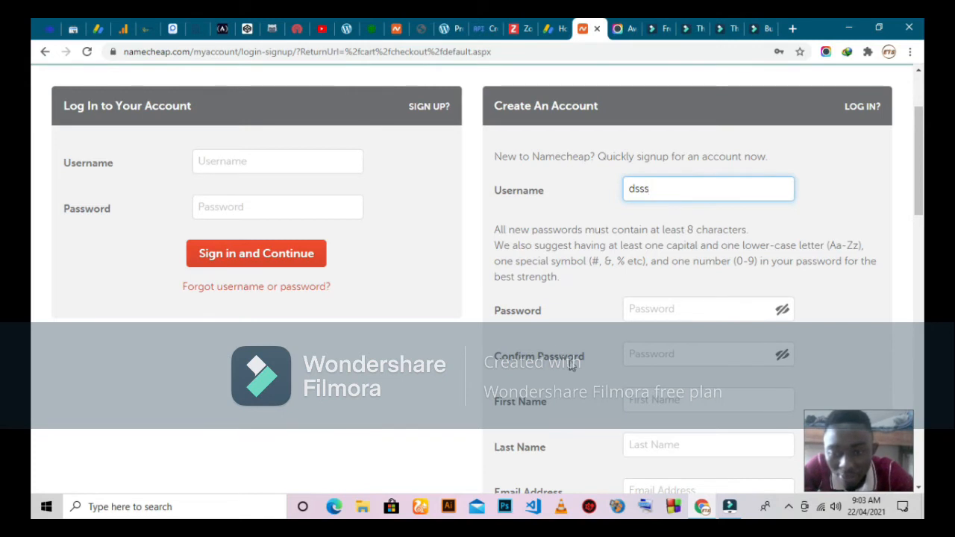
pyautogui.click(666, 312)
pyautogui.write('dsss')
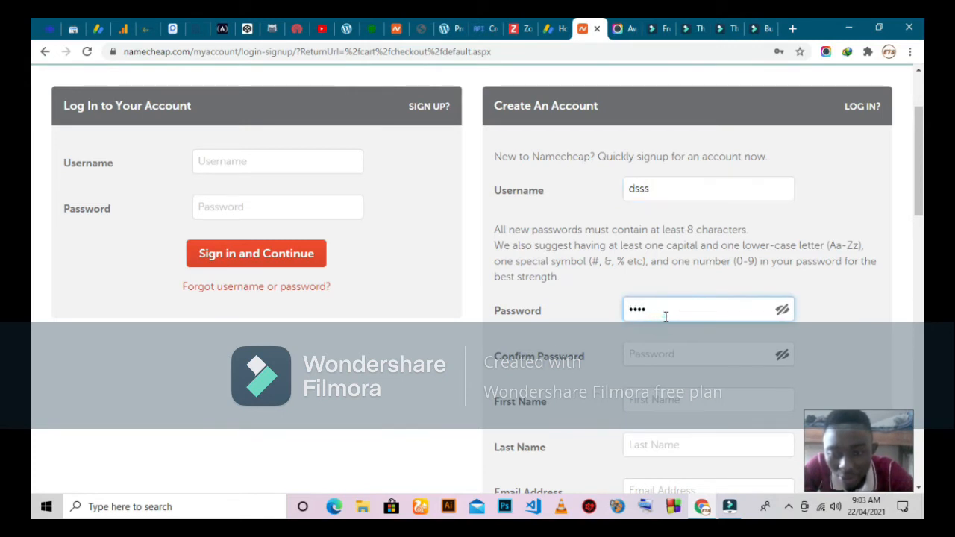
pyautogui.click(647, 346)
pyautogui.write('dsss')
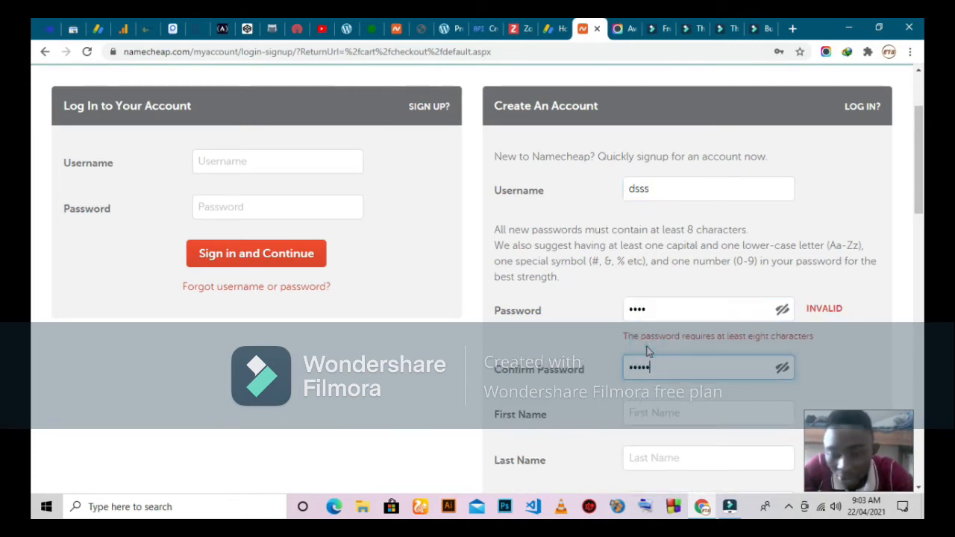
# Add a placeholder first name, then move back up to the Log In panel
pyautogui.click(645, 415)
pyautogui.write('sssss')
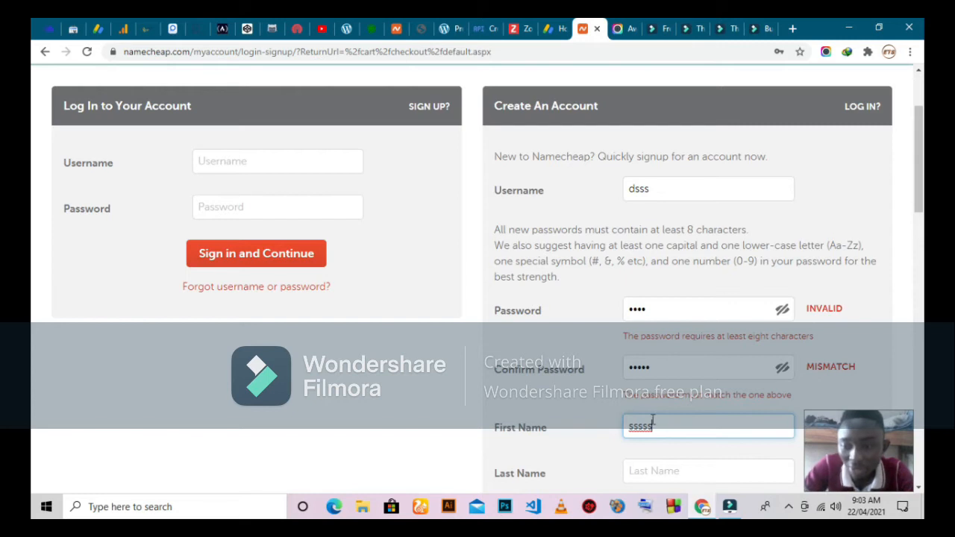
pyautogui.scroll(-5, 661, 411)
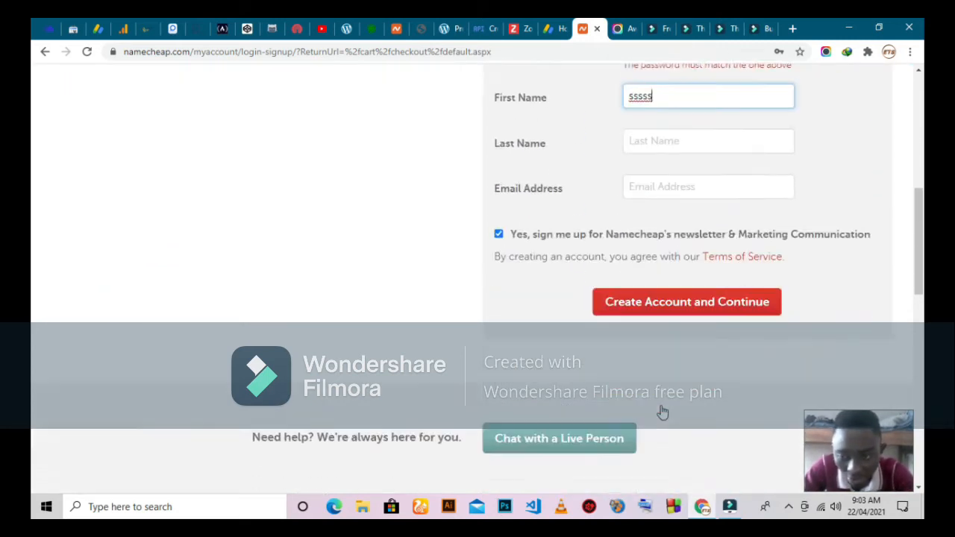
pyautogui.scroll(1, 663, 412)
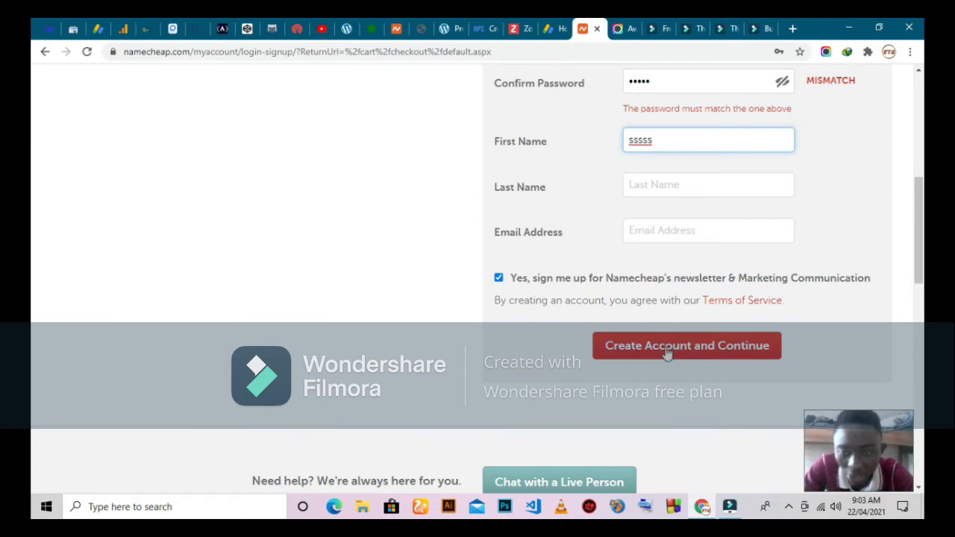
pyautogui.scroll(3, 667, 355)
pyautogui.scroll(2, 667, 353)
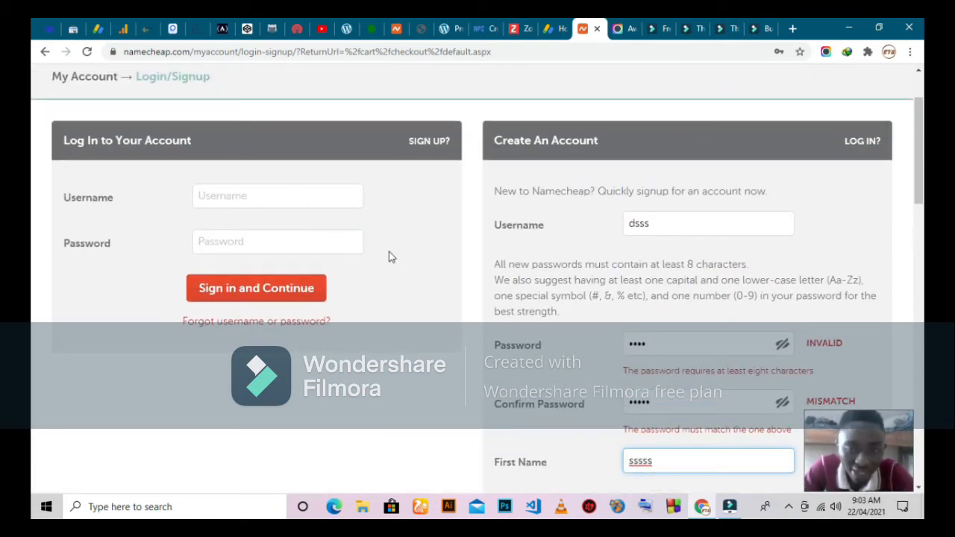
# Sign in with the saved autofill username and password to reach Order Review
pyautogui.click(259, 197)
pyautogui.click(237, 222)
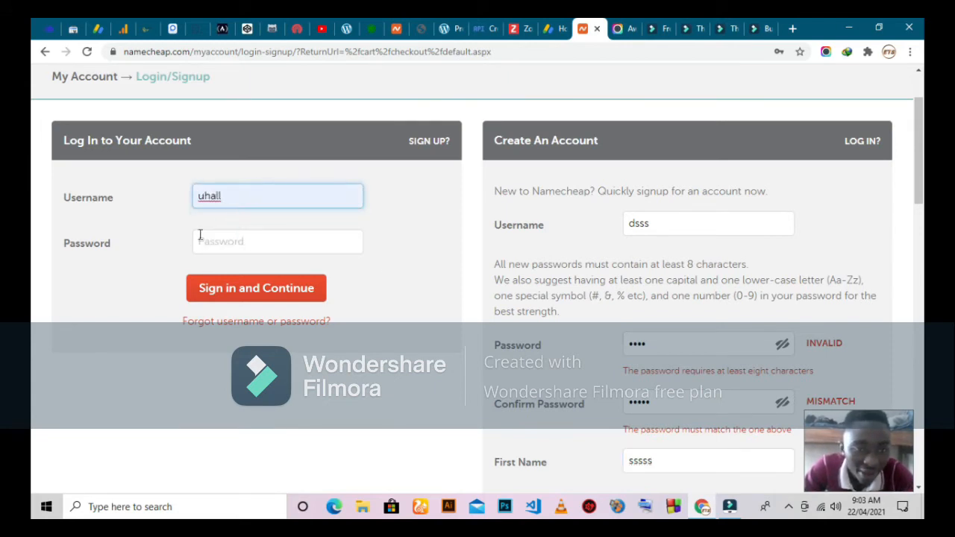
pyautogui.click(213, 241)
pyautogui.click(217, 272)
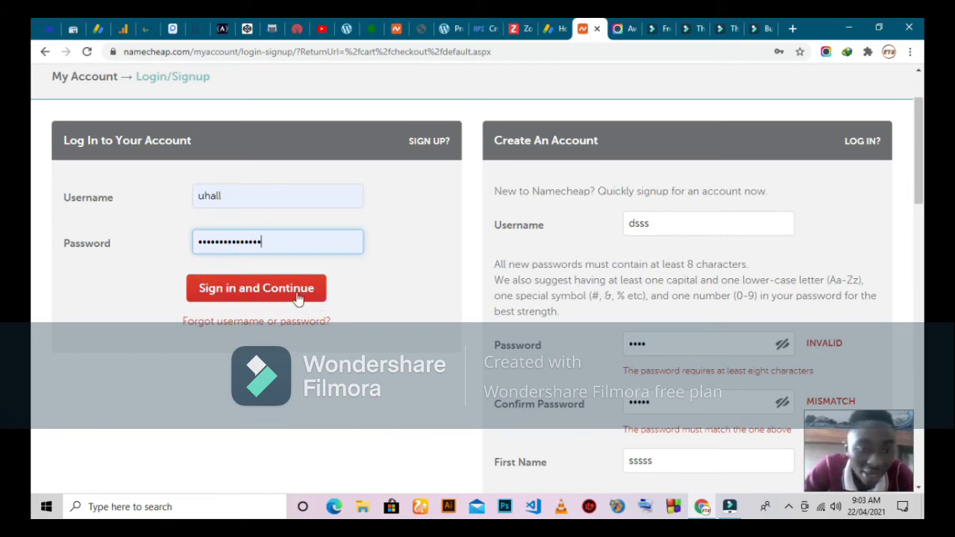
pyautogui.click(248, 296)
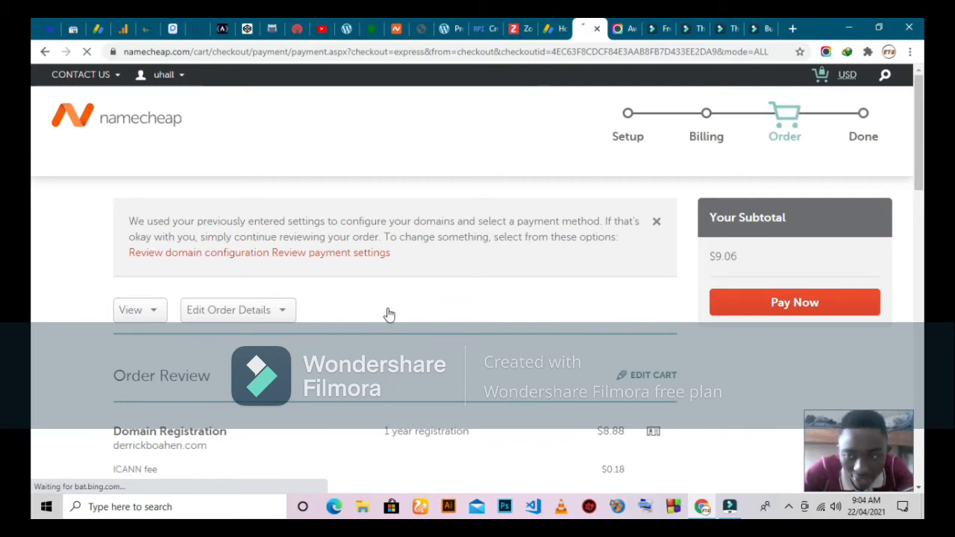
pyautogui.scroll(-3, 386, 313)
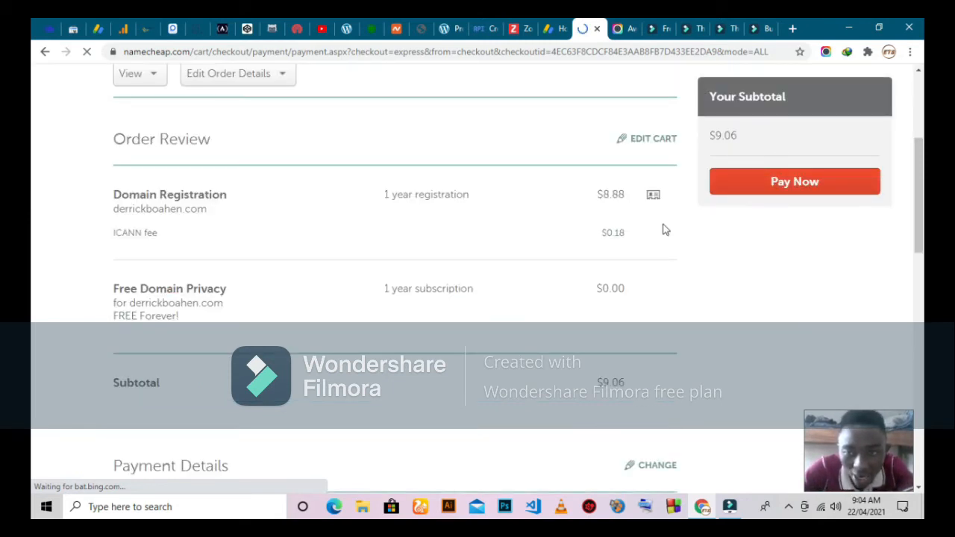
pyautogui.scroll(3, 304, 258)
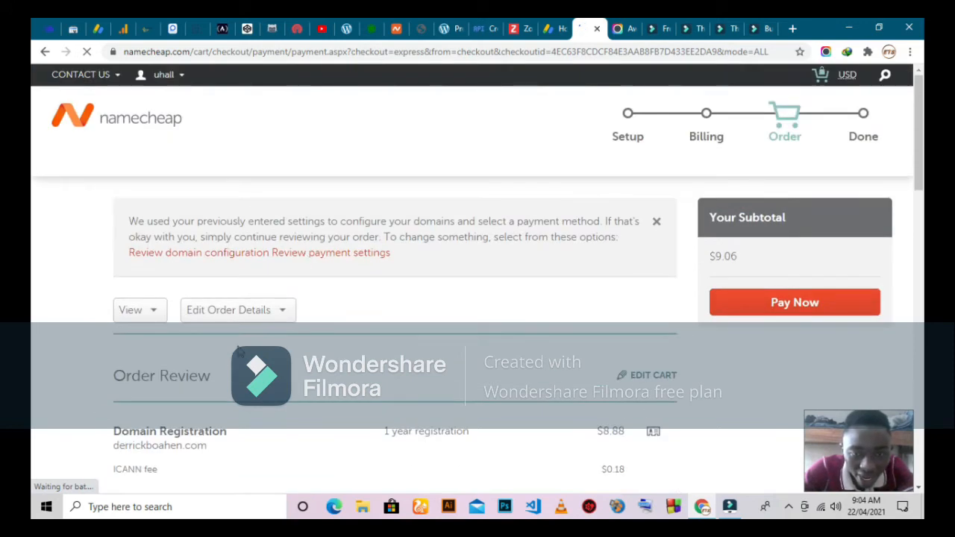
pyautogui.scroll(-3, 313, 349)
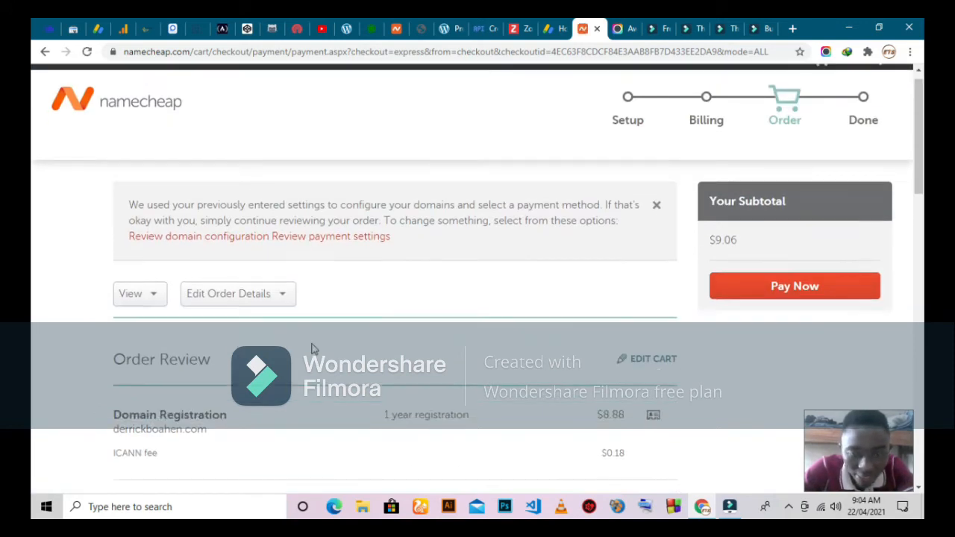
pyautogui.scroll(-5, 257, 282)
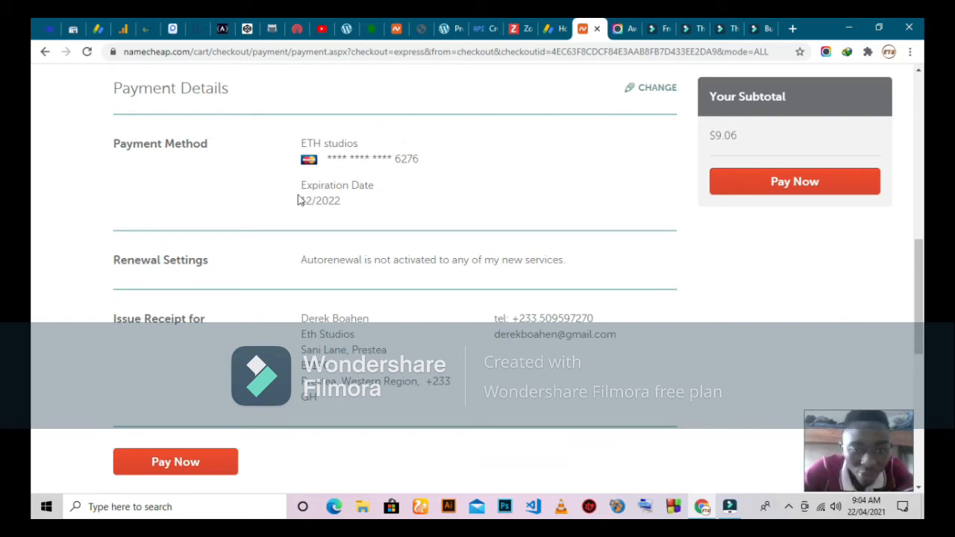
pyautogui.scroll(-1, 291, 211)
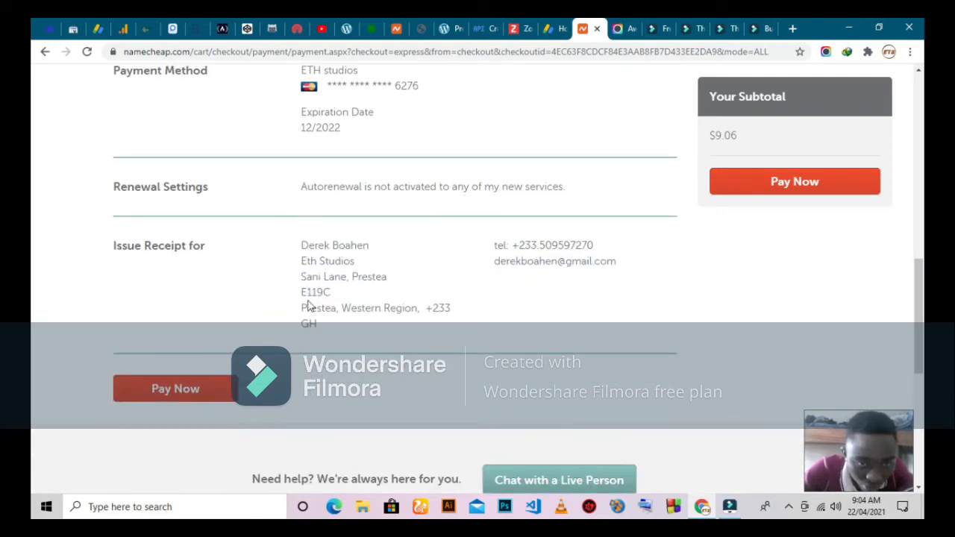
pyautogui.scroll(-4, 366, 300)
pyautogui.scroll(3, 365, 301)
pyautogui.scroll(8, 366, 301)
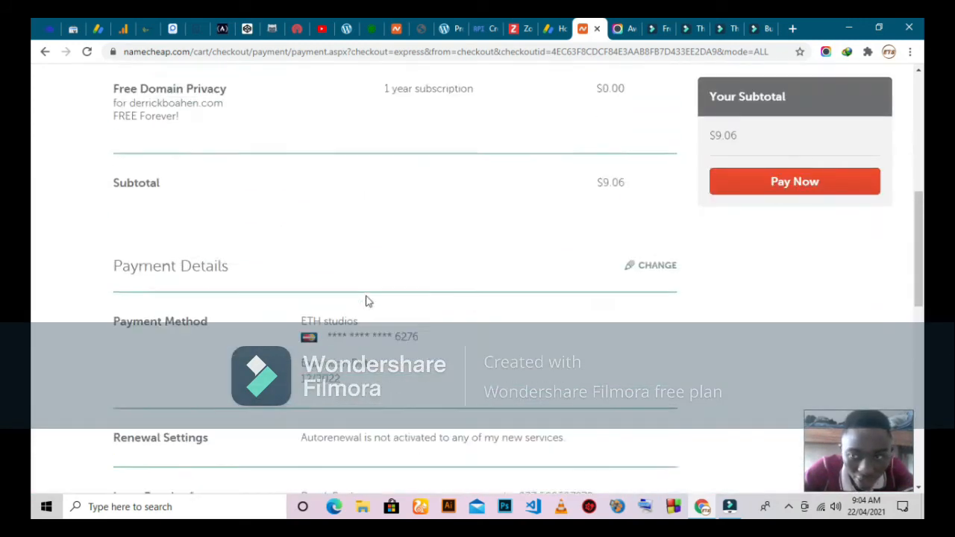
pyautogui.scroll(1, 365, 300)
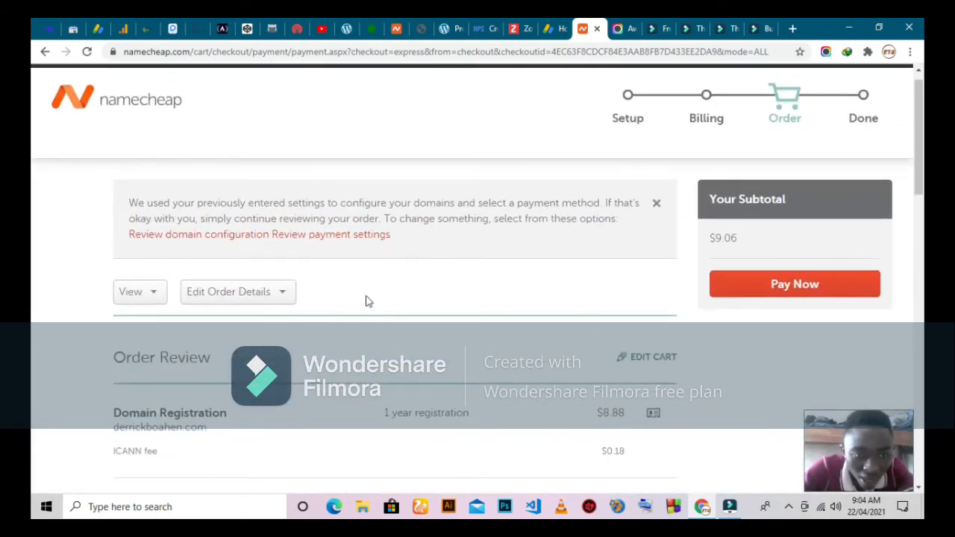
pyautogui.scroll(-5, 475, 316)
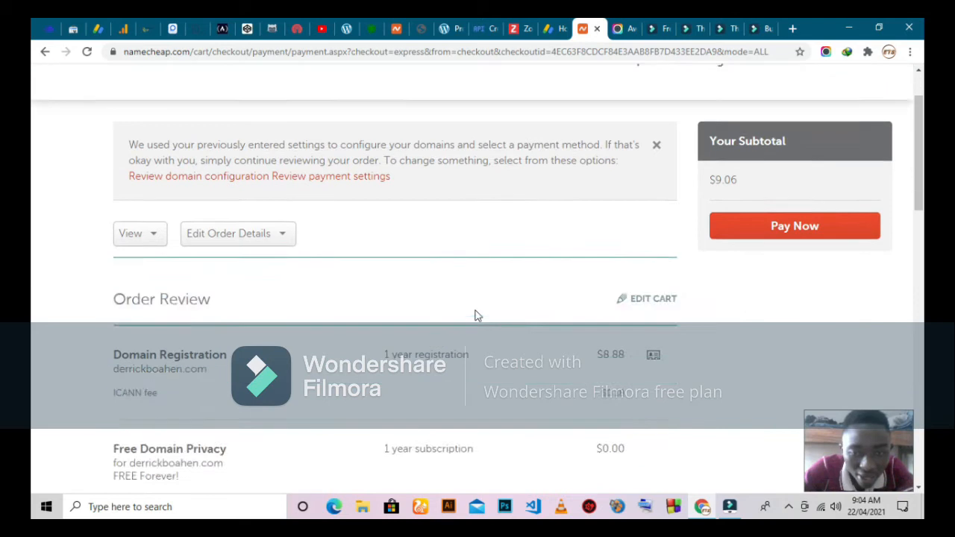
pyautogui.scroll(-2, 395, 315)
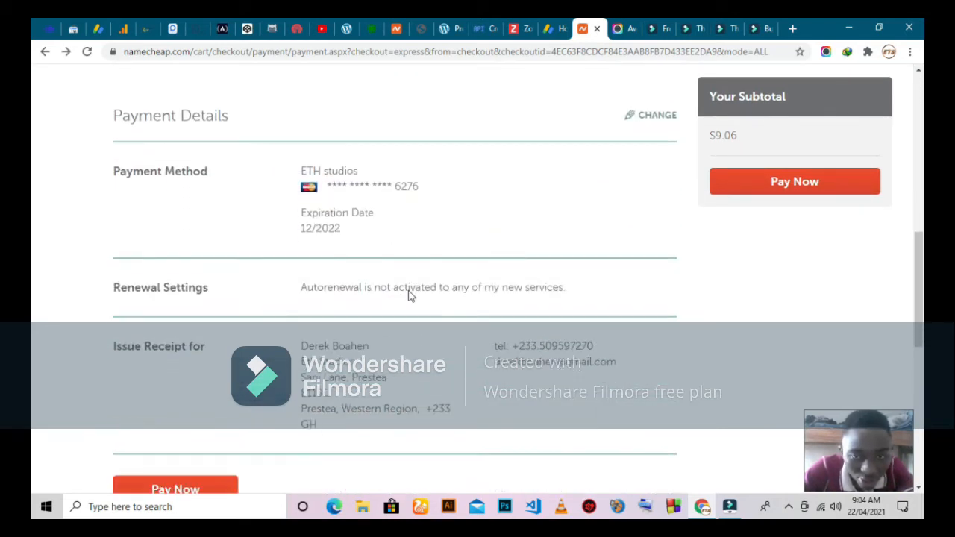
# Switch payment from the saved card to PayPal and continue to Order Review
pyautogui.click(654, 115)
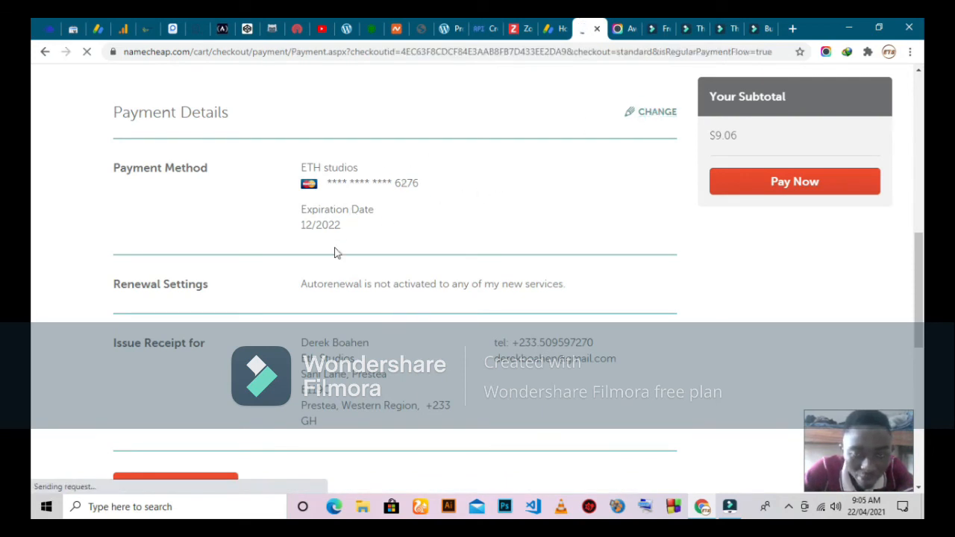
pyautogui.scroll(-3, 213, 309)
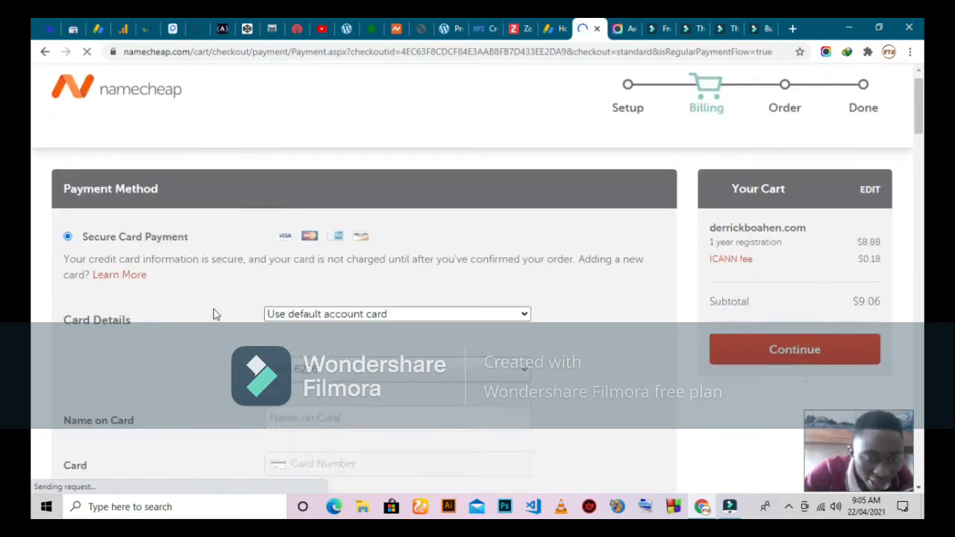
pyautogui.scroll(-3, 214, 309)
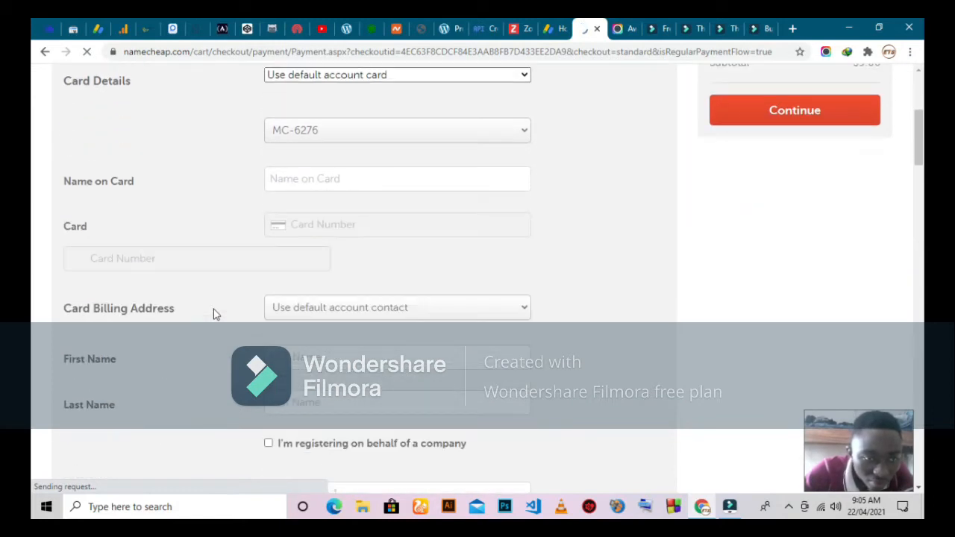
pyautogui.scroll(4, 214, 309)
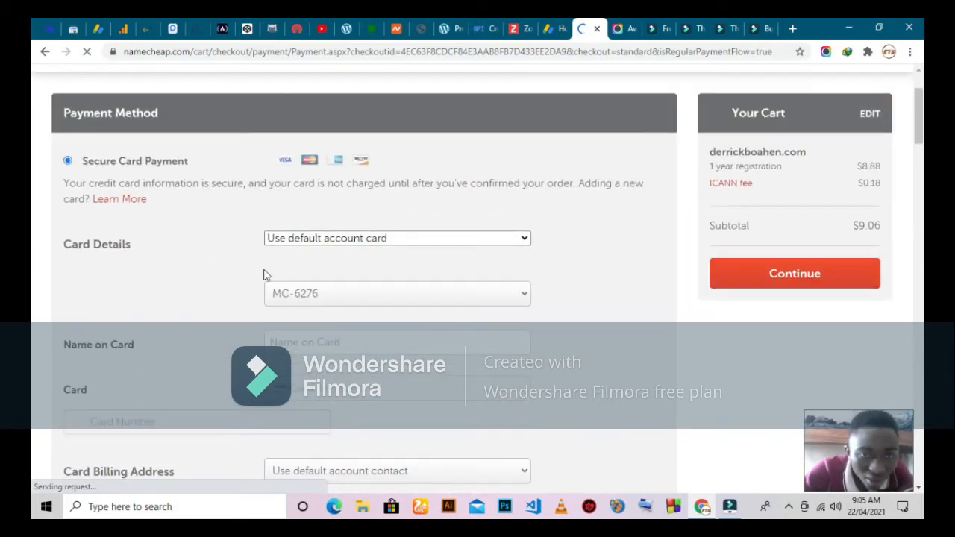
pyautogui.scroll(-7, 248, 271)
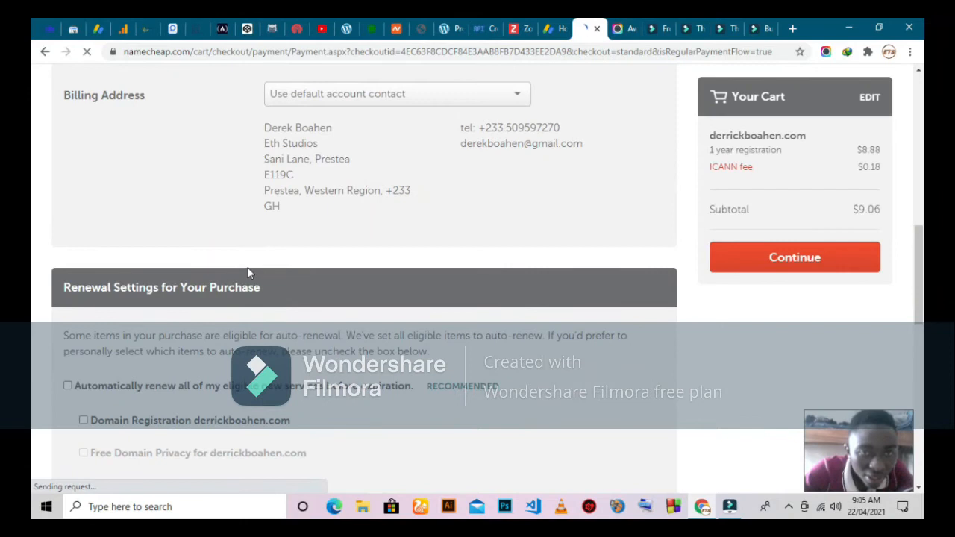
pyautogui.scroll(3, 248, 273)
pyautogui.scroll(3, 222, 329)
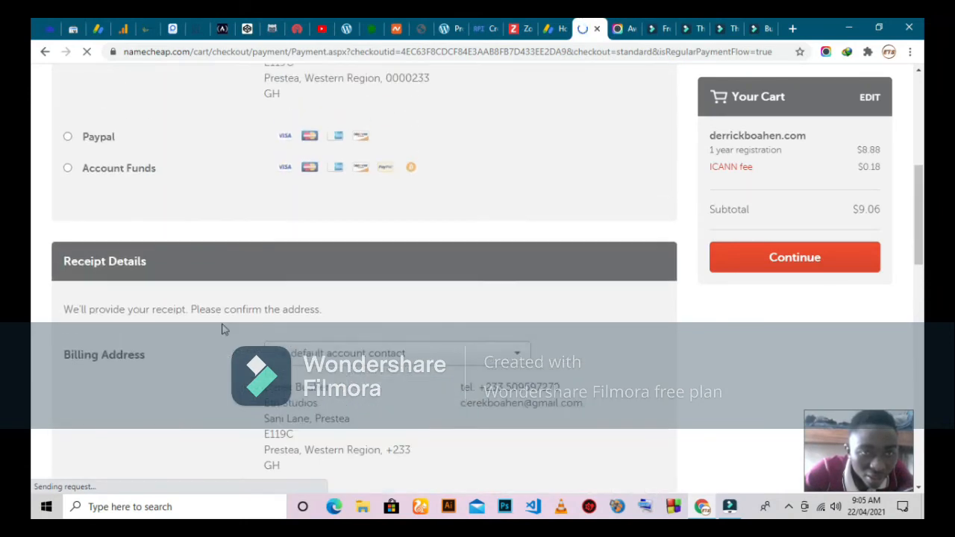
pyautogui.click(67, 226)
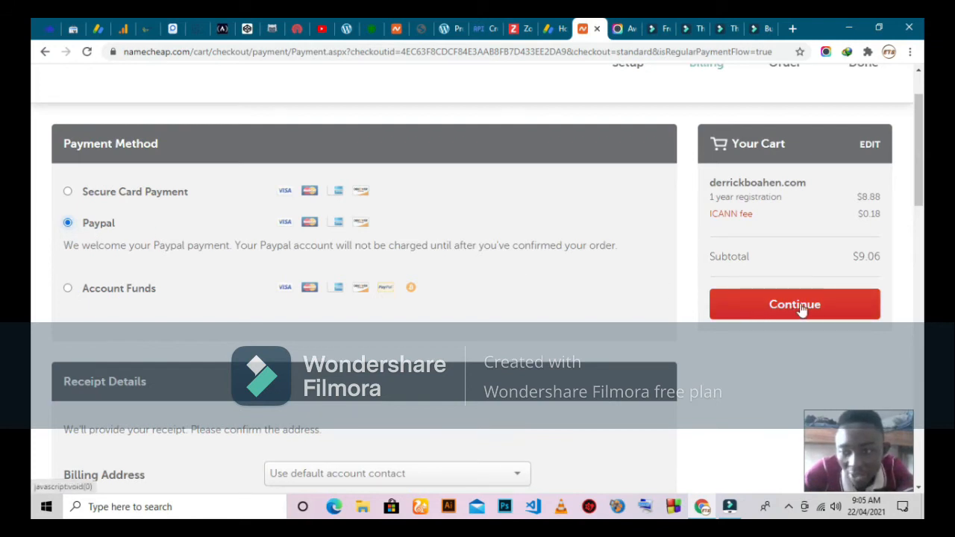
pyautogui.scroll(-1, 751, 347)
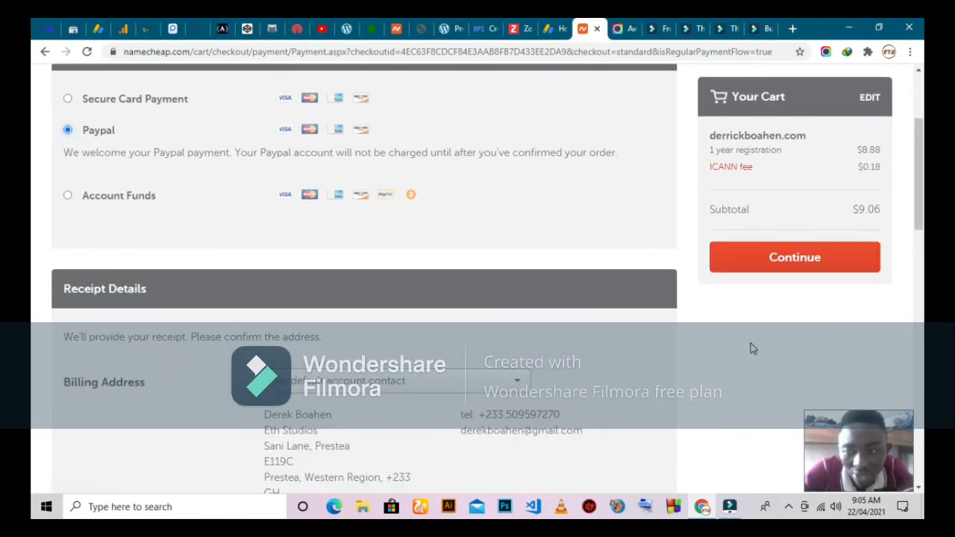
pyautogui.click(842, 273)
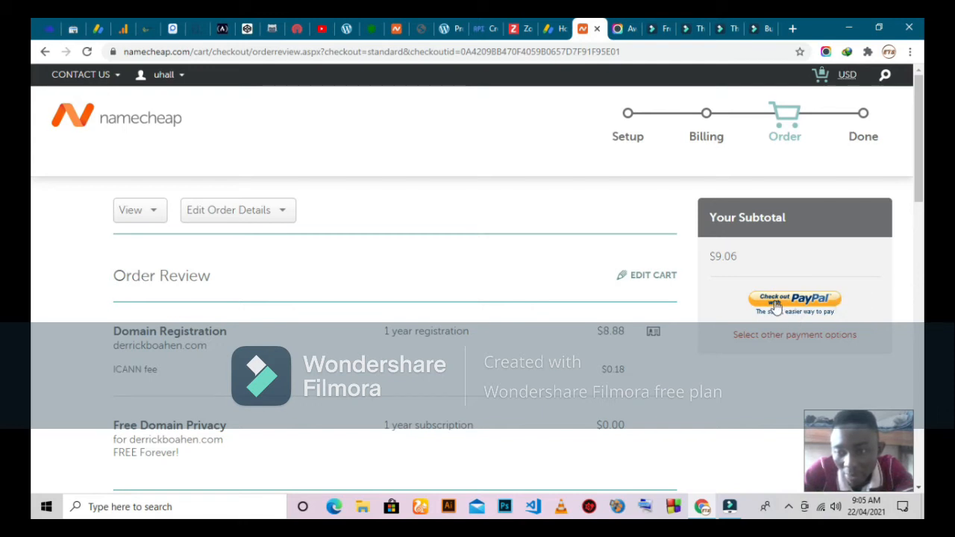
# Review the $9.06 PayPal order, then go to the account Dashboard via the account menu
pyautogui.scroll(-2, 774, 309)
pyautogui.scroll(-10, 774, 308)
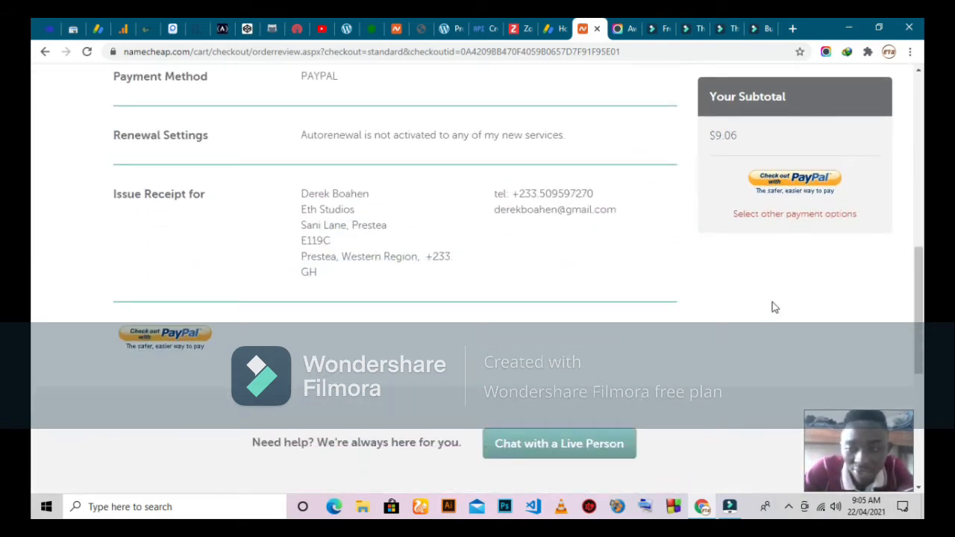
pyautogui.scroll(2, 774, 307)
pyautogui.scroll(2, 774, 307)
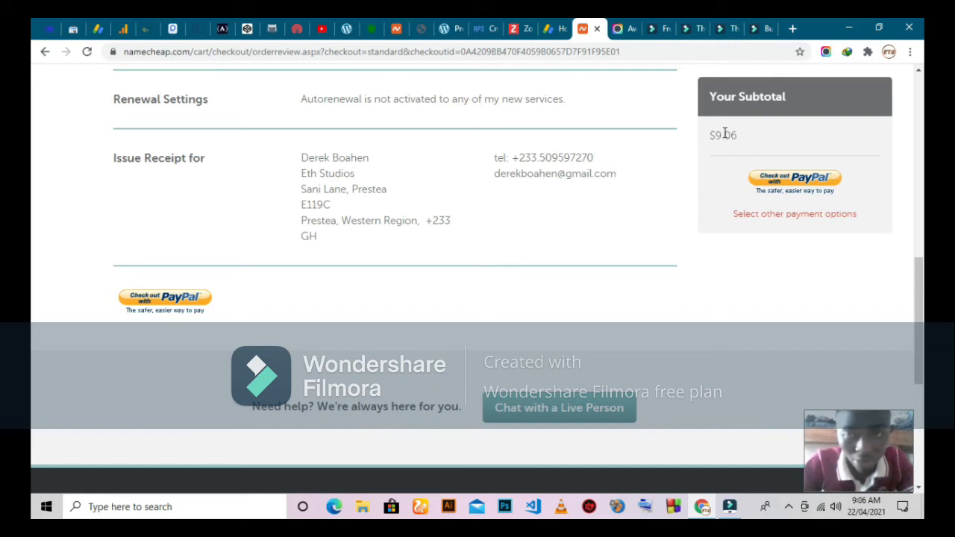
pyautogui.scroll(6, 727, 178)
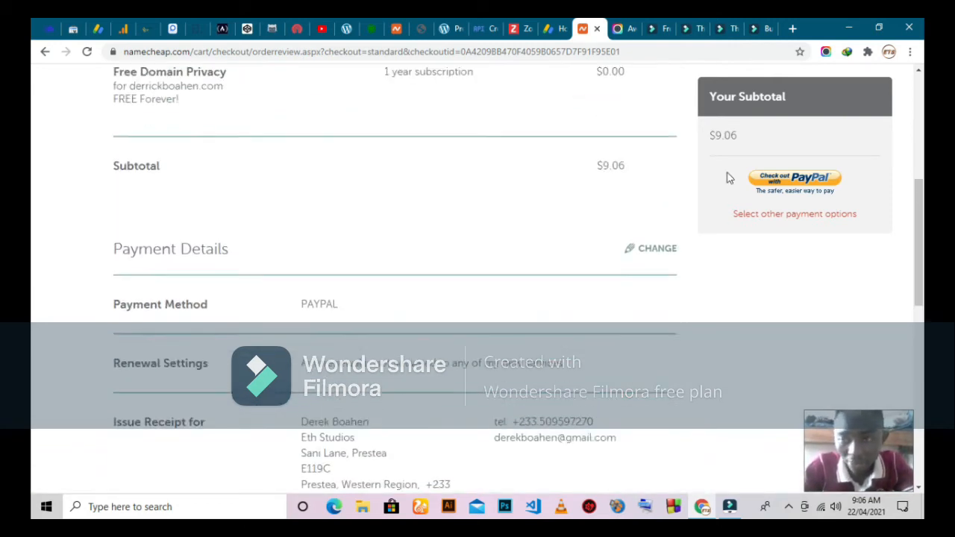
pyautogui.scroll(3, 728, 175)
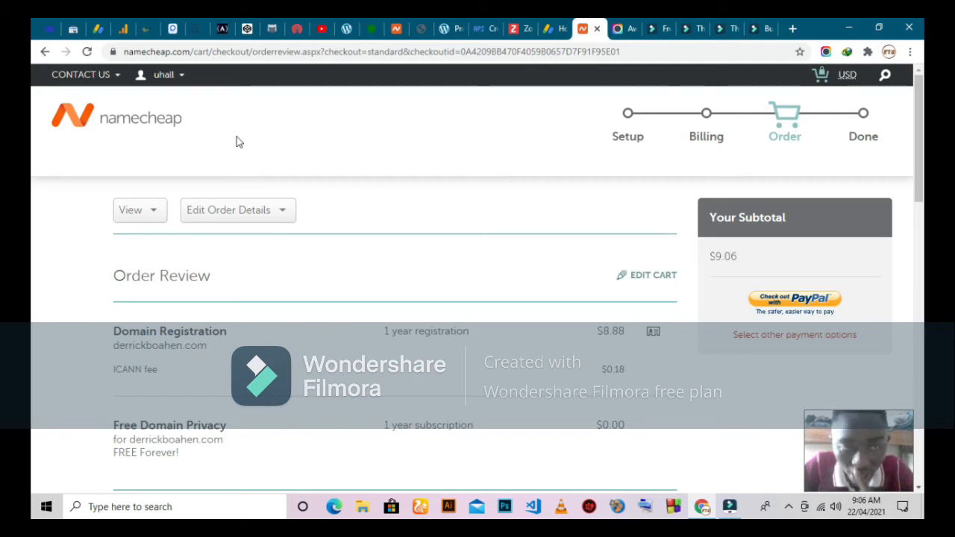
pyautogui.moveTo(179, 77)
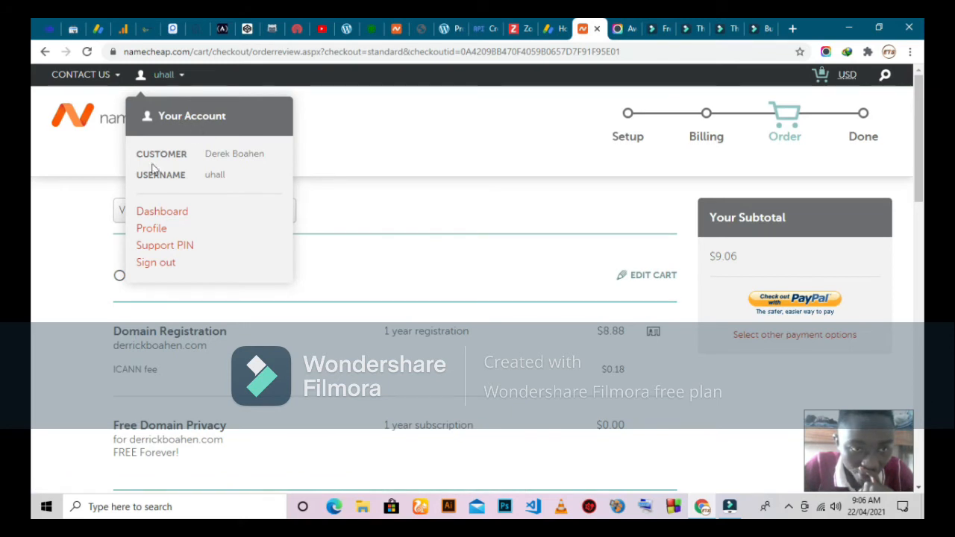
pyautogui.click(156, 214)
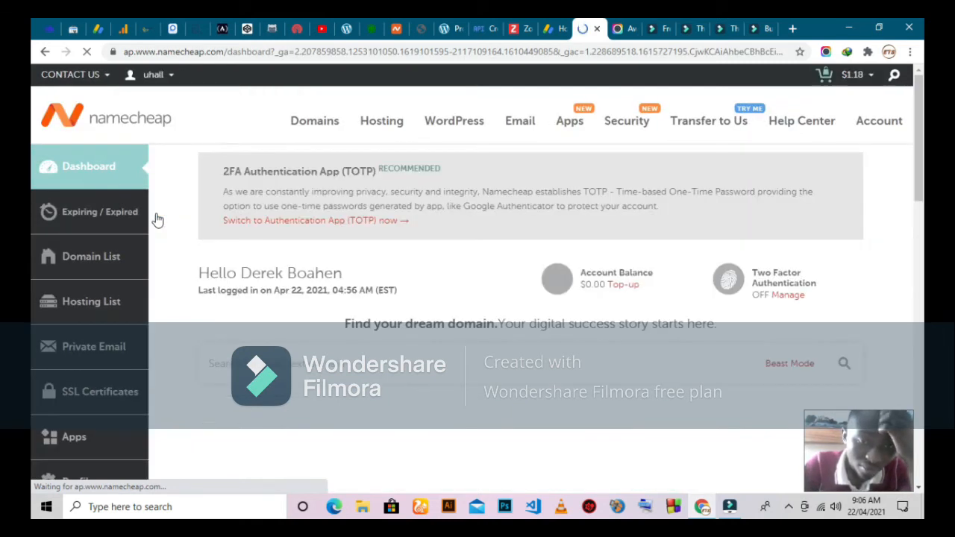
# Find sharine.xyz under Recently Active and open its MANAGE page
pyautogui.scroll(-1, 469, 313)
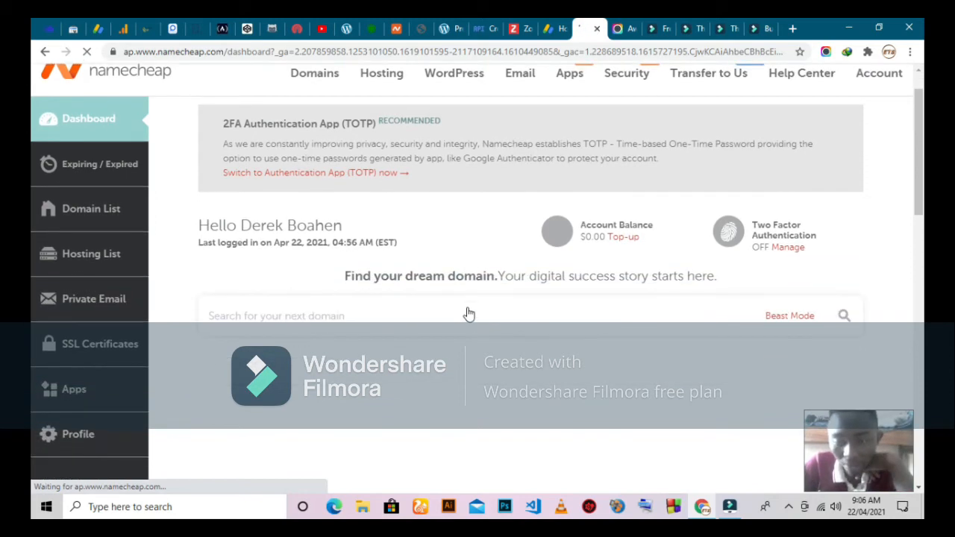
pyautogui.scroll(-2, 468, 313)
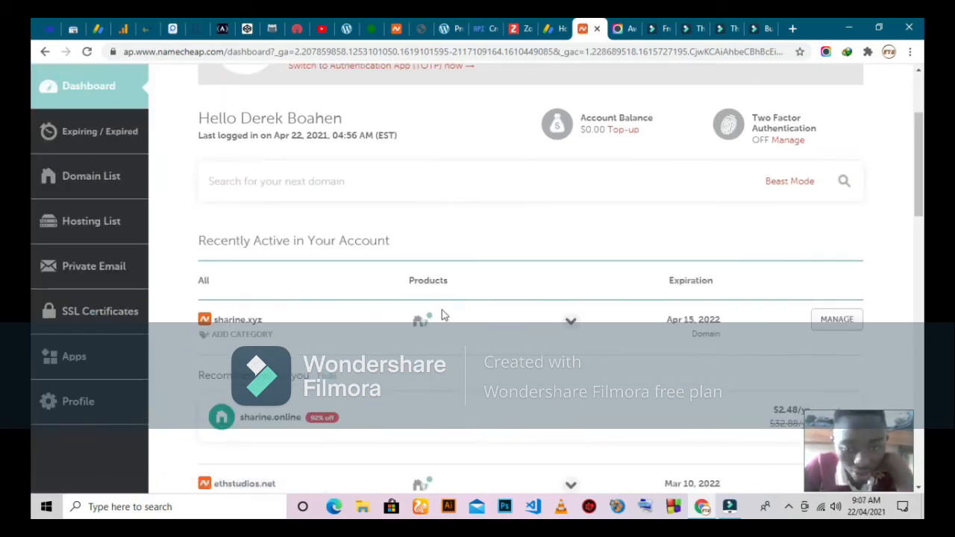
pyautogui.scroll(-1, 417, 342)
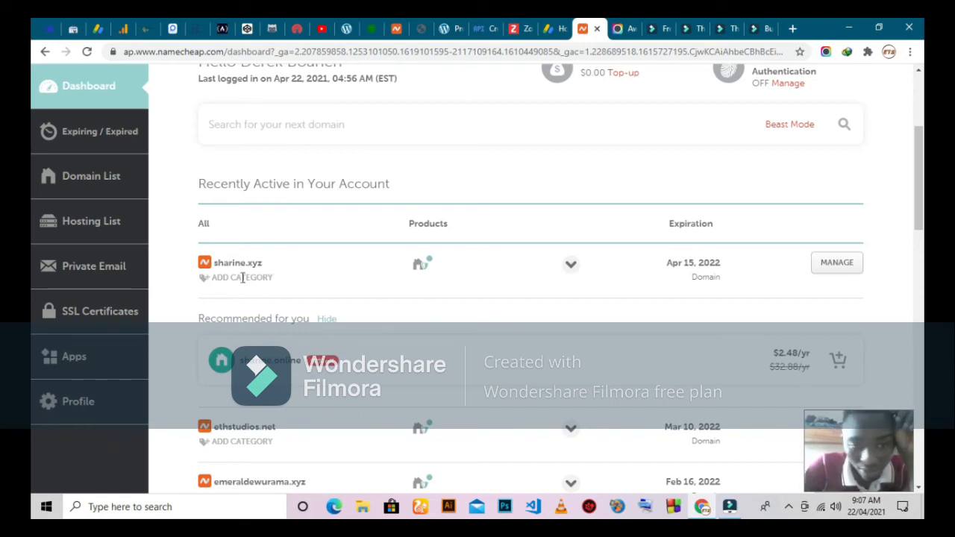
pyautogui.scroll(1, 268, 275)
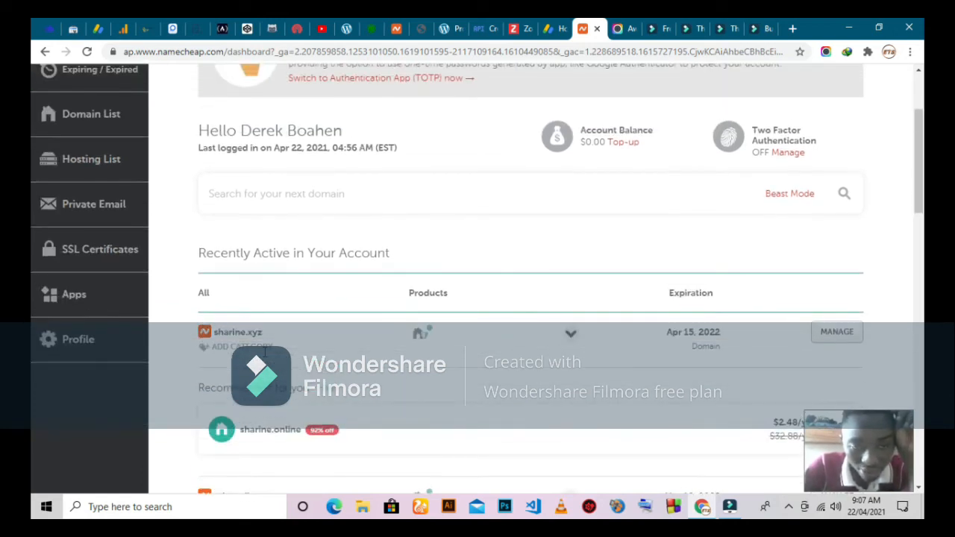
pyautogui.scroll(-1, 264, 353)
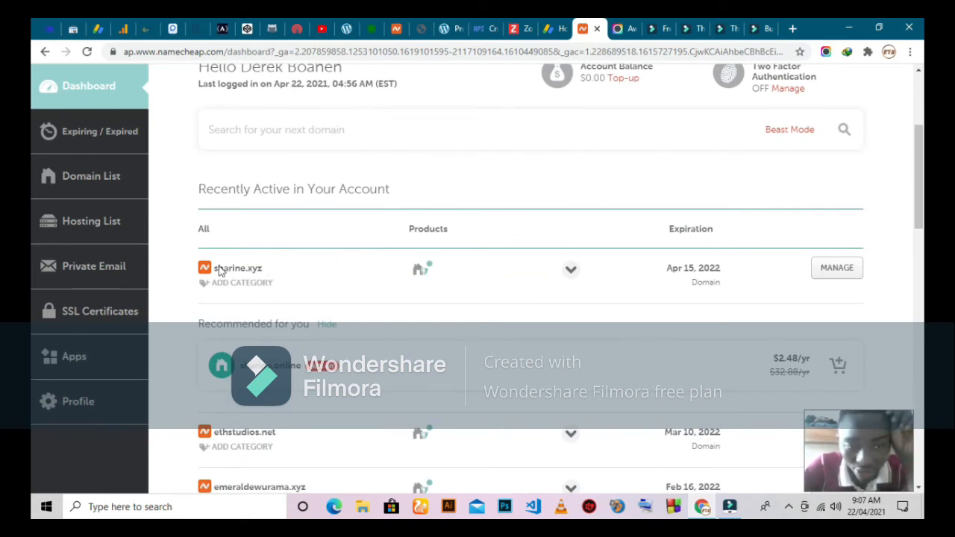
pyautogui.click(830, 278)
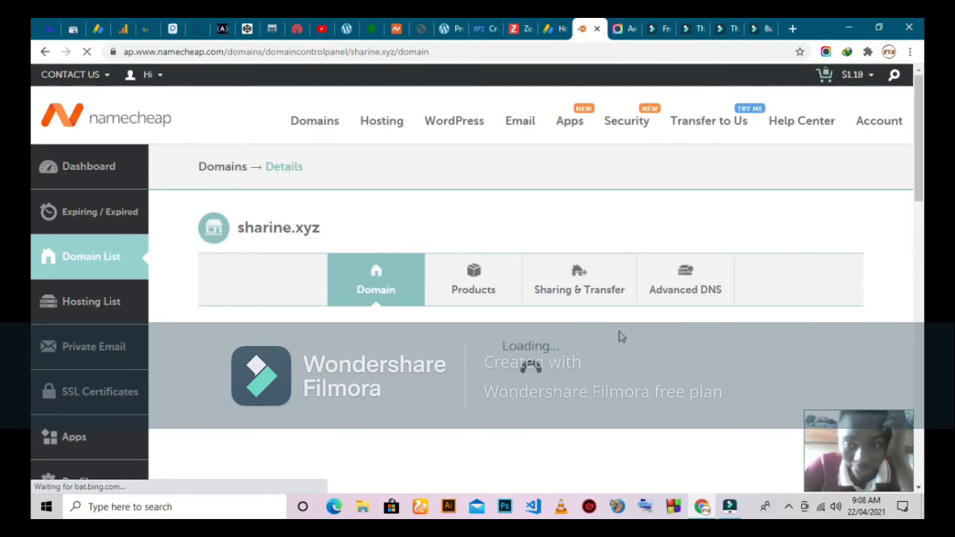
pyautogui.scroll(-1, 618, 337)
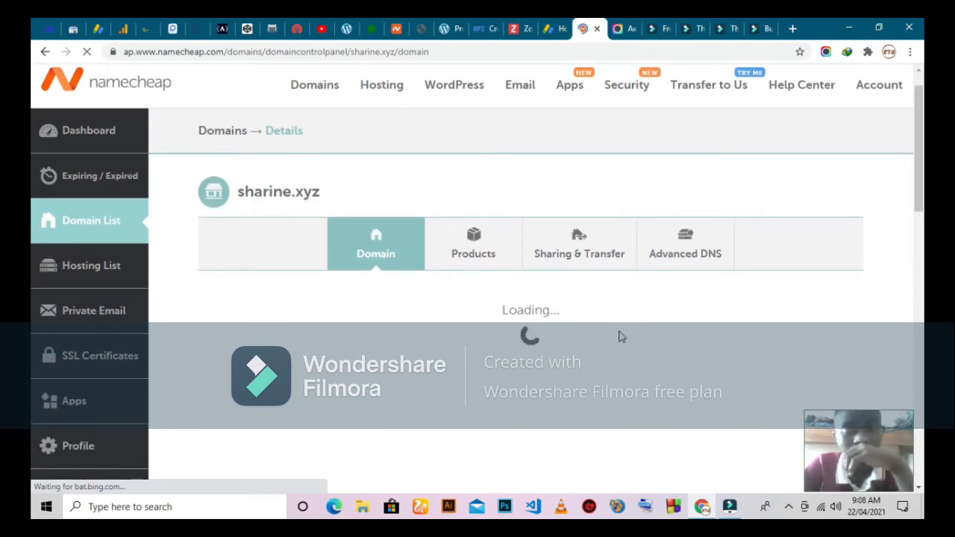
pyautogui.click(686, 262)
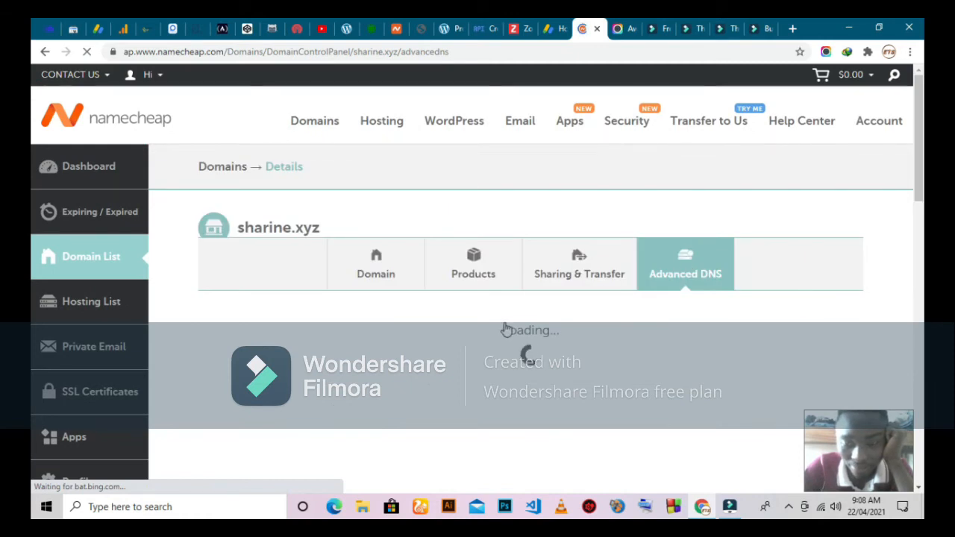
pyautogui.hotkey('ctrl', '+')
pyautogui.hotkey('ctrl', '+')
pyautogui.hotkey('ctrl', '+')
pyautogui.hotkey('ctrl', '+')
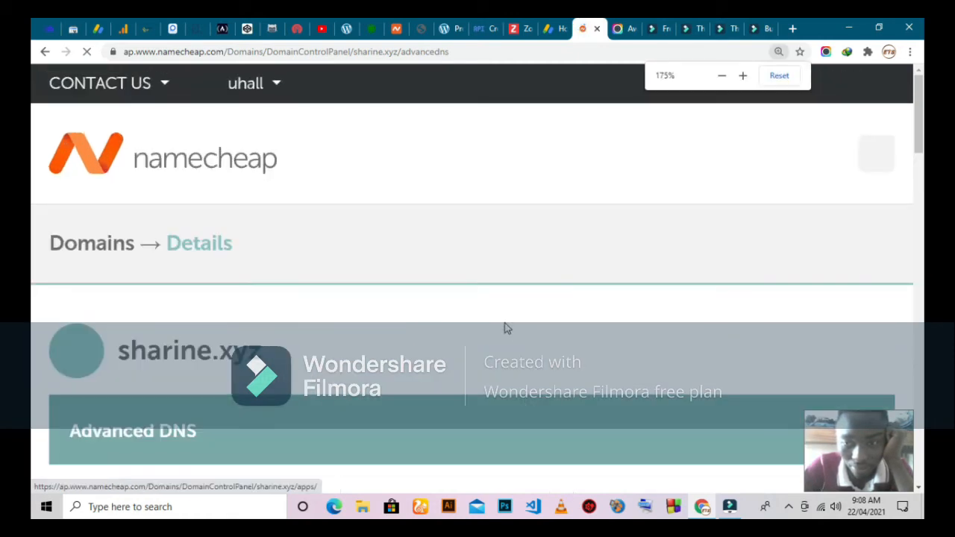
pyautogui.hotkey('ctrl', '-')
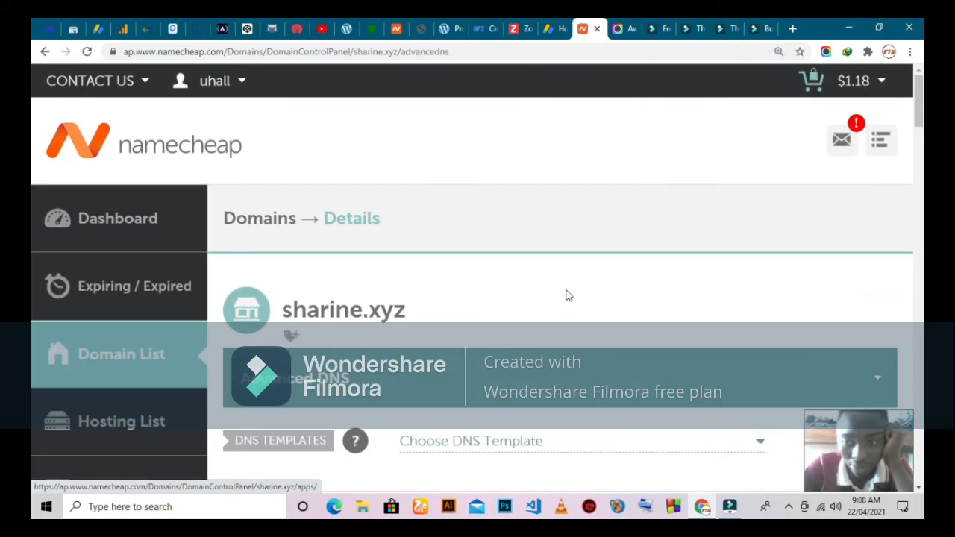
pyautogui.hotkey('ctrl', '0')
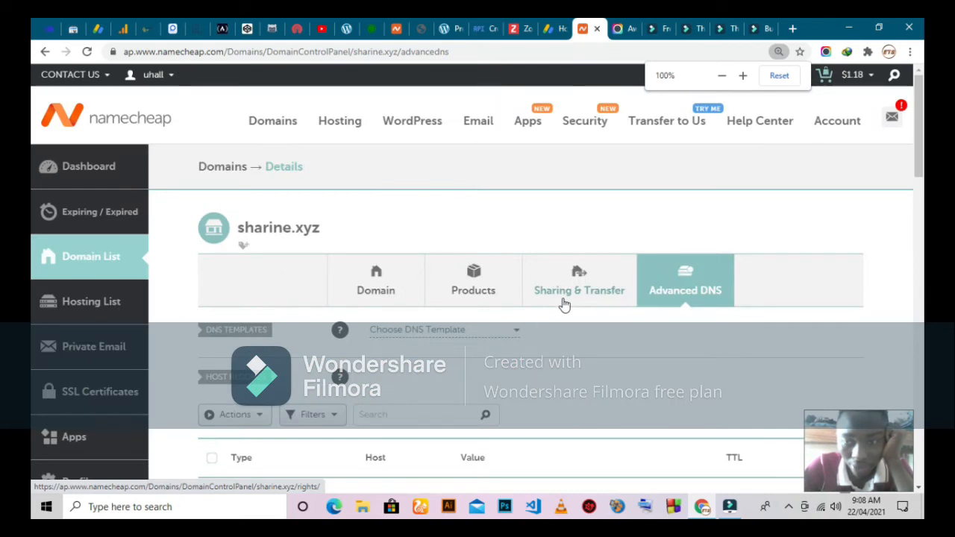
pyautogui.scroll(-2, 495, 341)
pyautogui.scroll(-1, 489, 349)
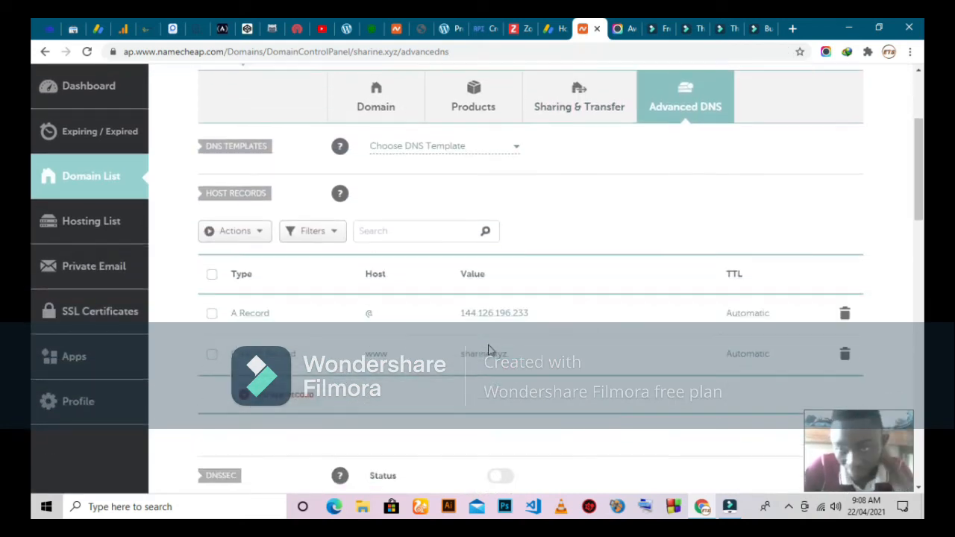
pyautogui.scroll(-1, 481, 302)
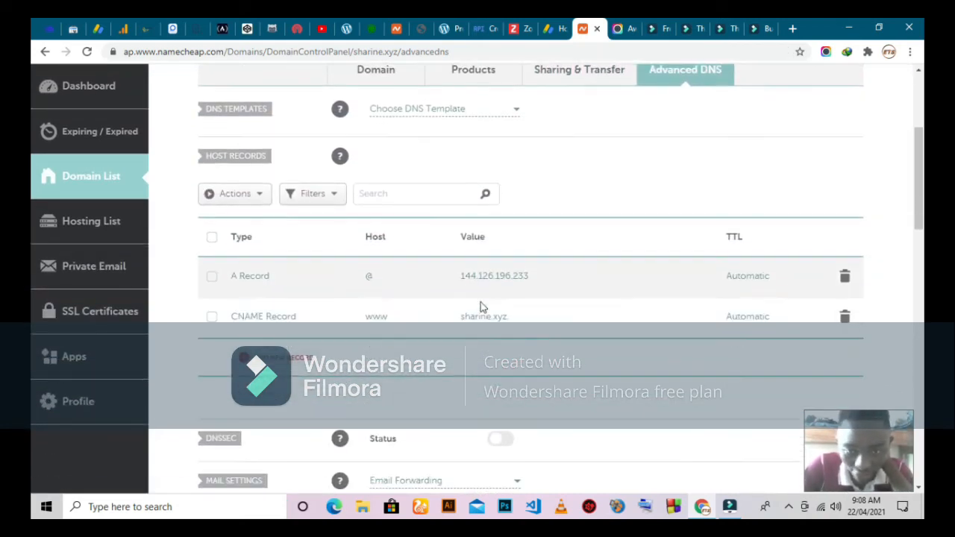
pyautogui.scroll(-1, 463, 296)
pyautogui.scroll(-1, 463, 296)
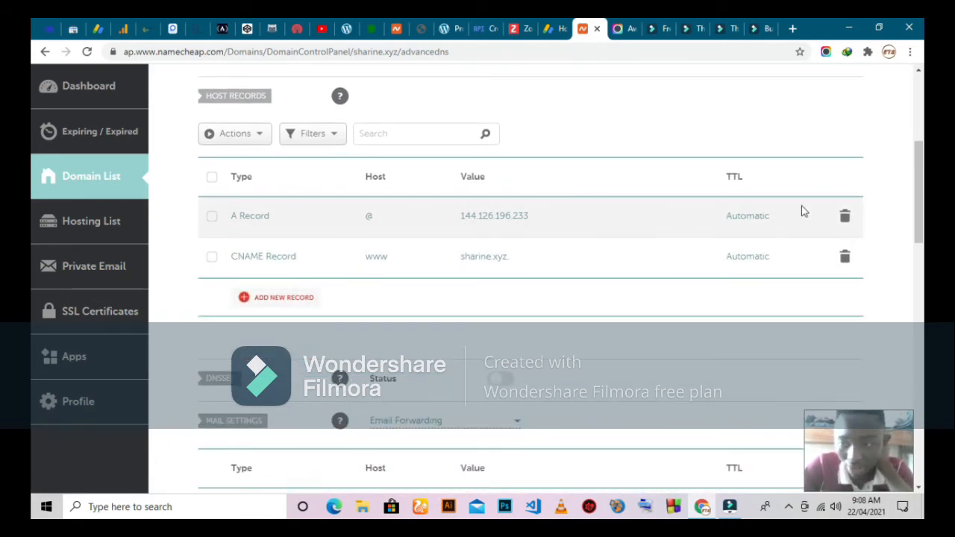
# Delete the A record for 144.126.196.233 and the www CNAME record, confirming each deletion
pyautogui.click(844, 216)
pyautogui.click(787, 276)
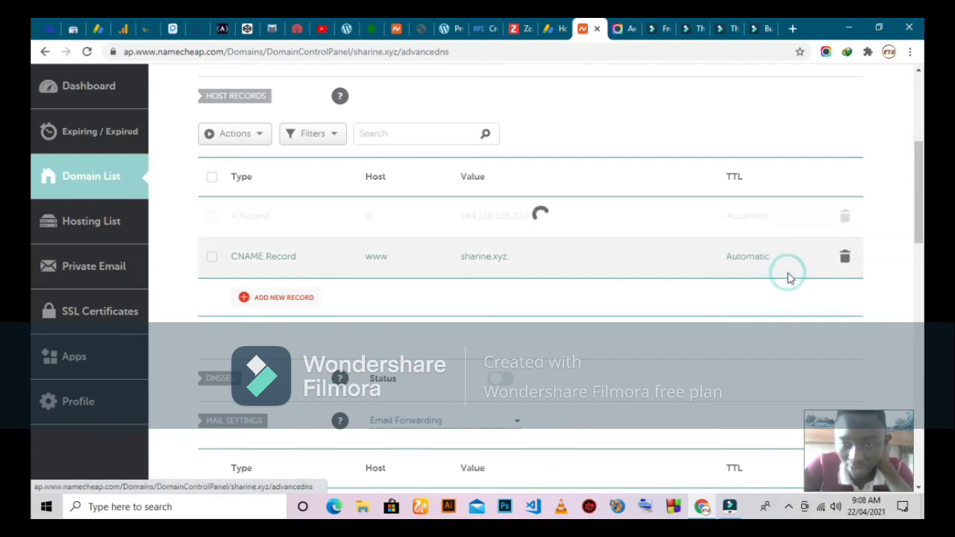
pyautogui.click(846, 220)
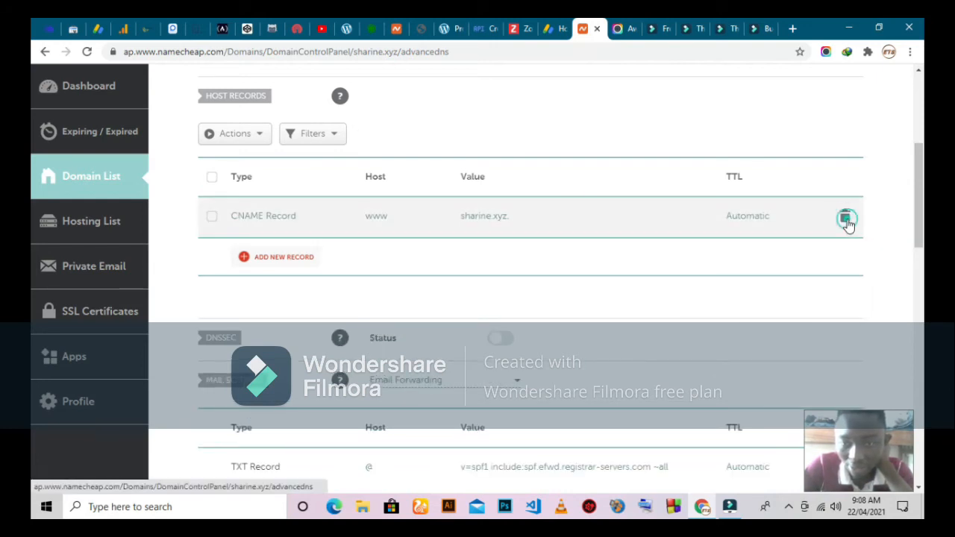
pyautogui.click(791, 276)
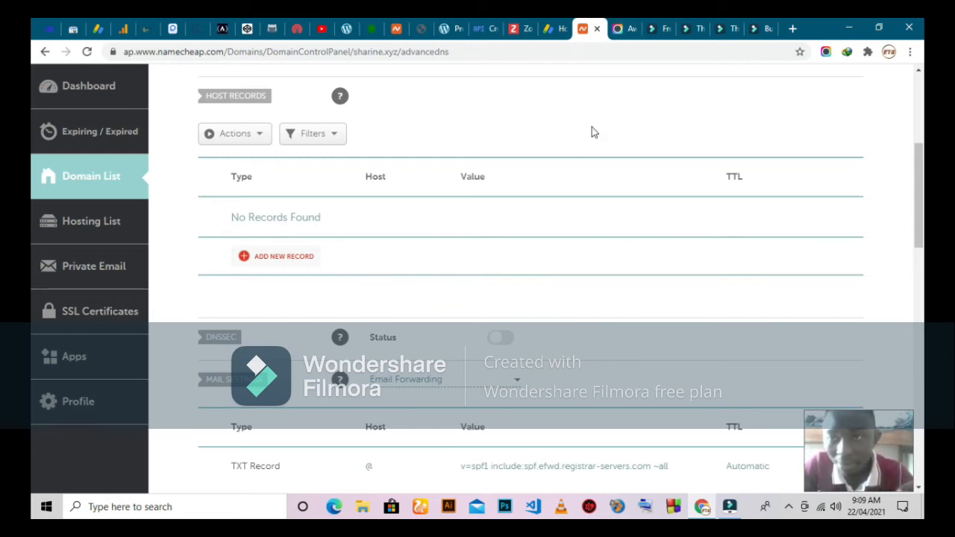
pyautogui.click(793, 28)
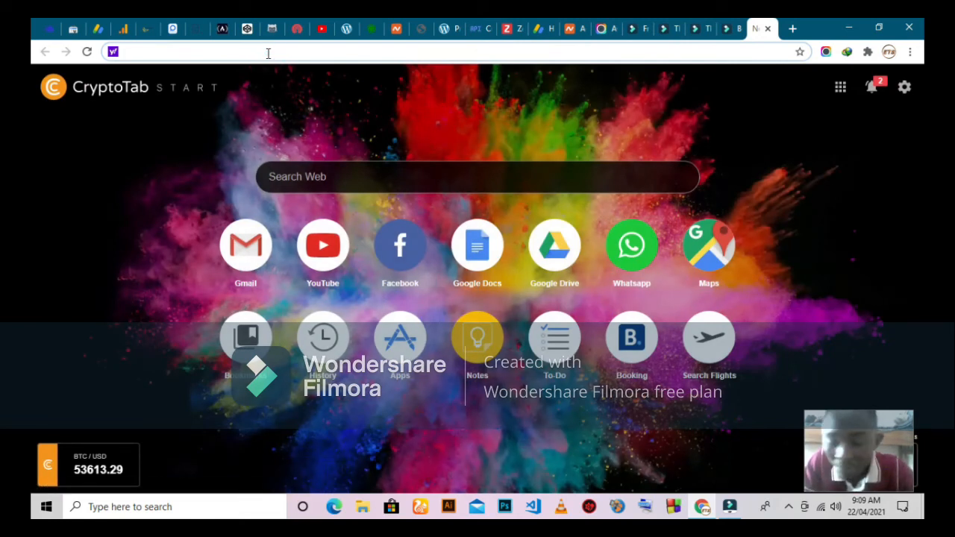
# Load namecheap.com in the new browser tab
pyautogui.write('namecheap.com')
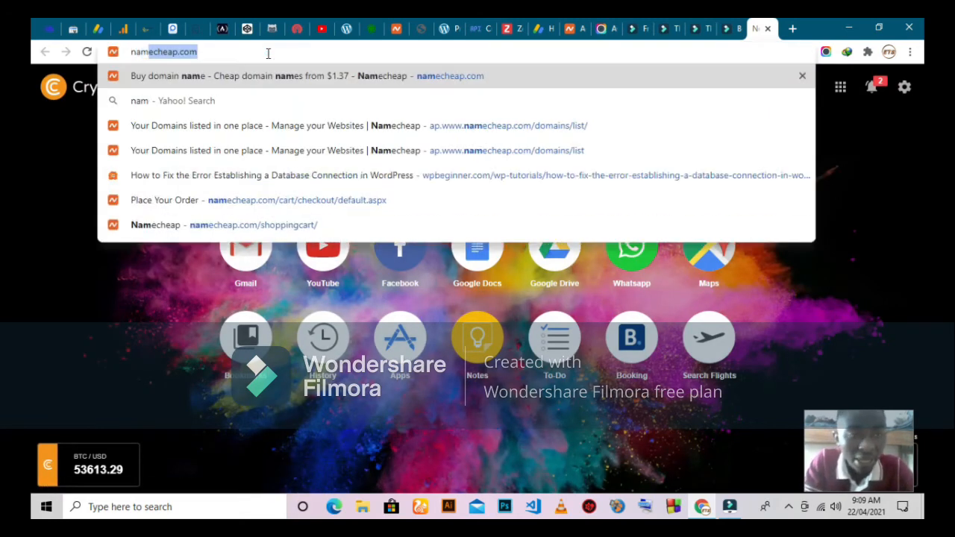
pyautogui.press('Return')
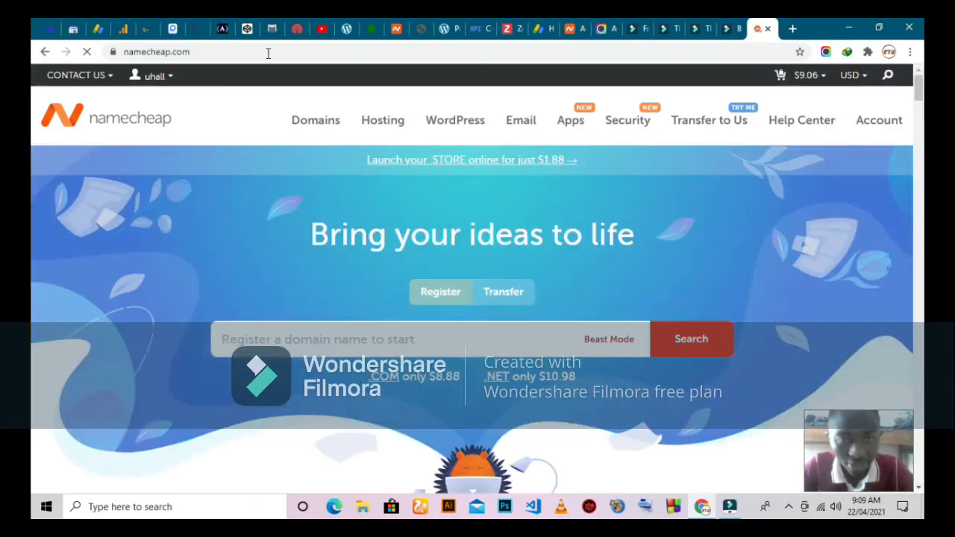
pyautogui.moveTo(388, 125)
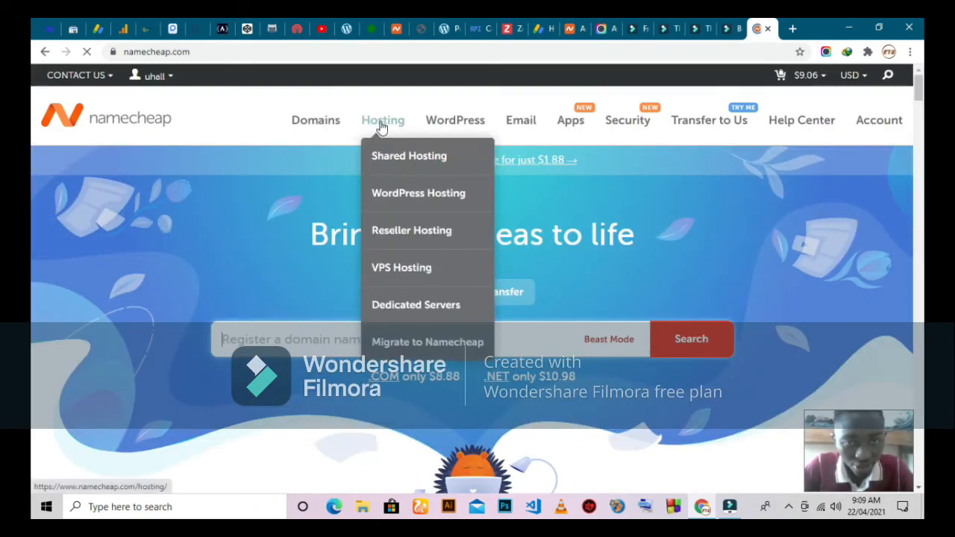
# Open the Shared Hosting Plans page, enlarged slightly, and scroll down to the plans
pyautogui.click(406, 157)
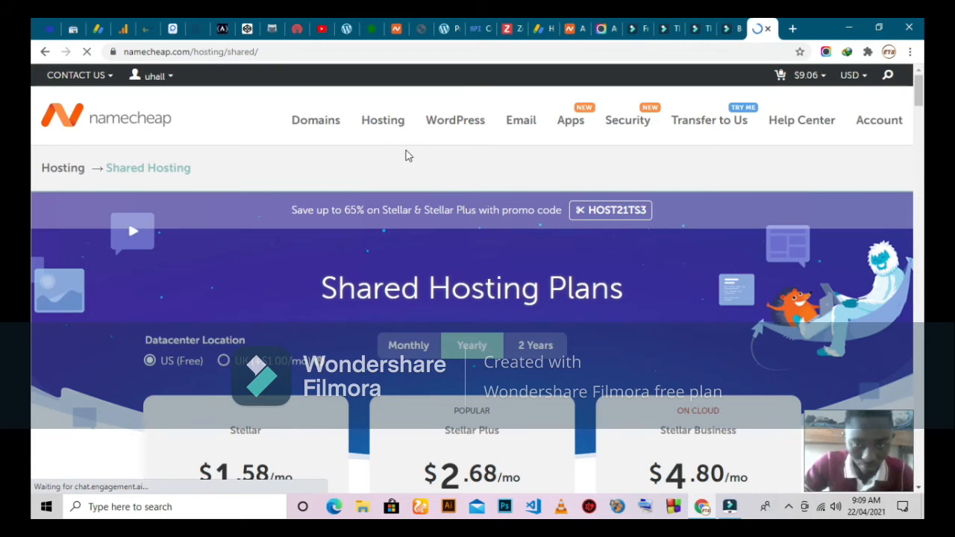
pyautogui.hotkey('ctrl', '+')
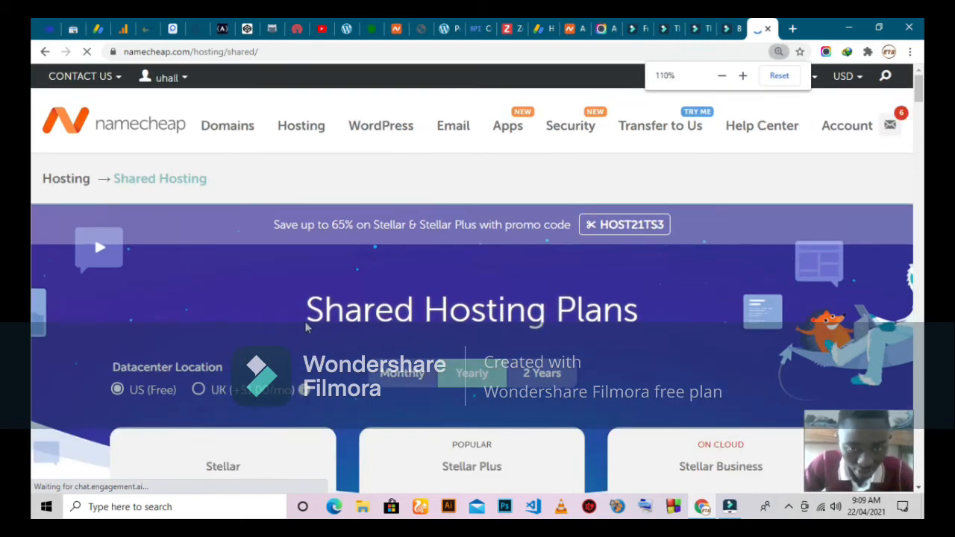
pyautogui.scroll(-1, 304, 323)
pyautogui.scroll(-1, 305, 321)
pyautogui.scroll(-1, 305, 323)
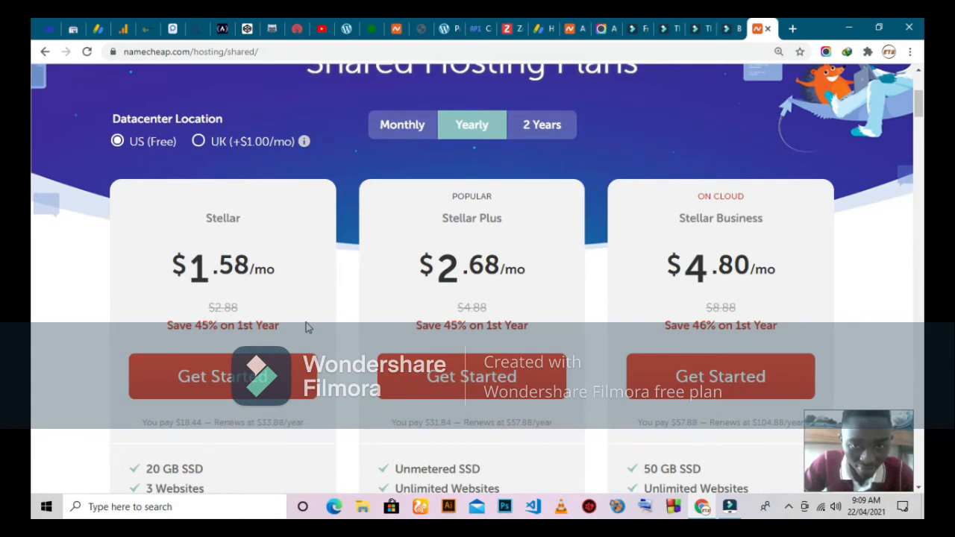
pyautogui.scroll(-1, 306, 326)
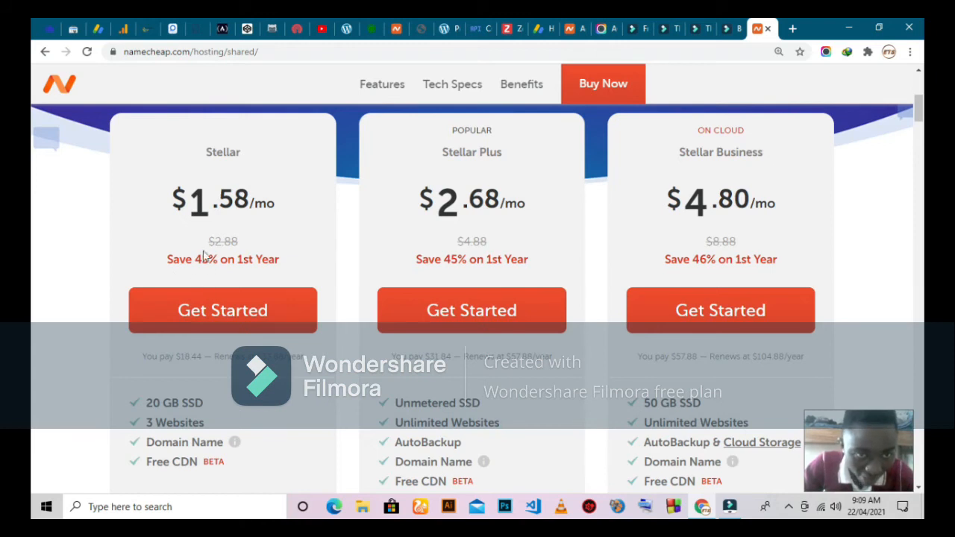
pyautogui.scroll(-2, 187, 245)
pyautogui.scroll(-1, 183, 237)
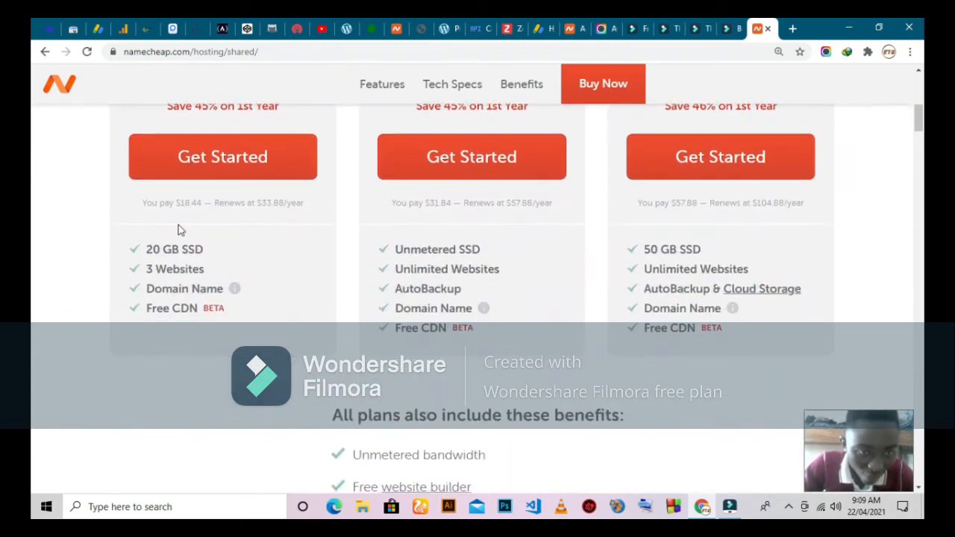
# Compare the yearly prices of the Stellar and Stellar Plus plans
pyautogui.tripleClick(145, 203)
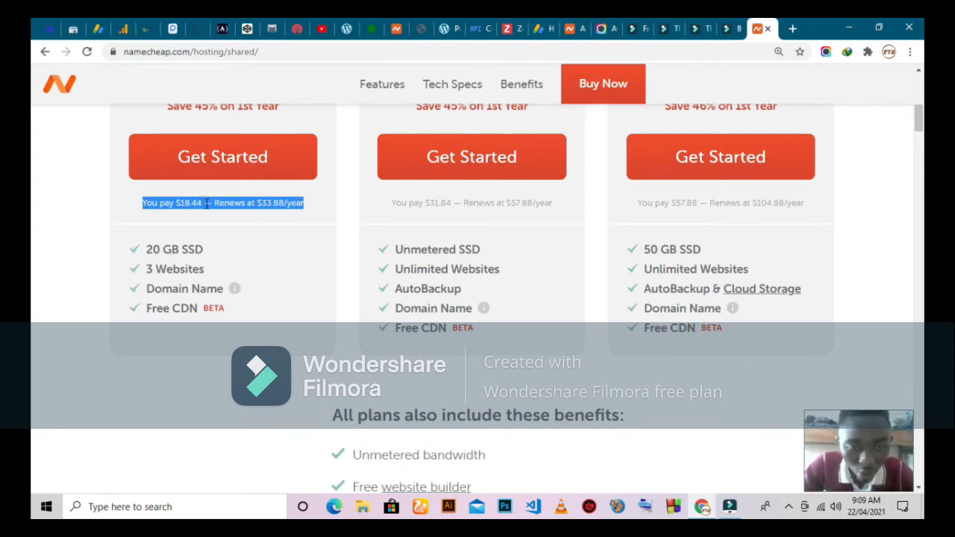
pyautogui.click(114, 197)
pyautogui.scroll(1, 114, 197)
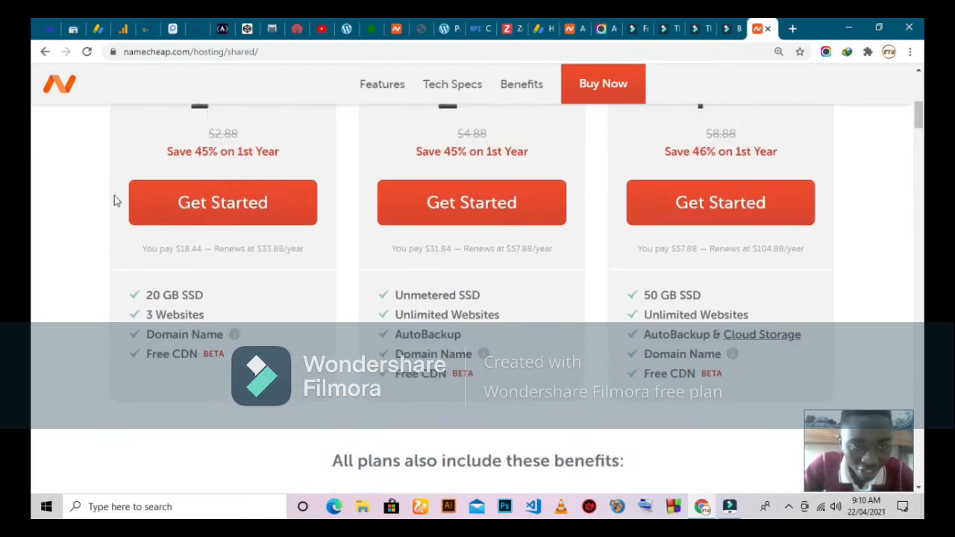
pyautogui.scroll(2, 114, 197)
pyautogui.scroll(-1, 131, 238)
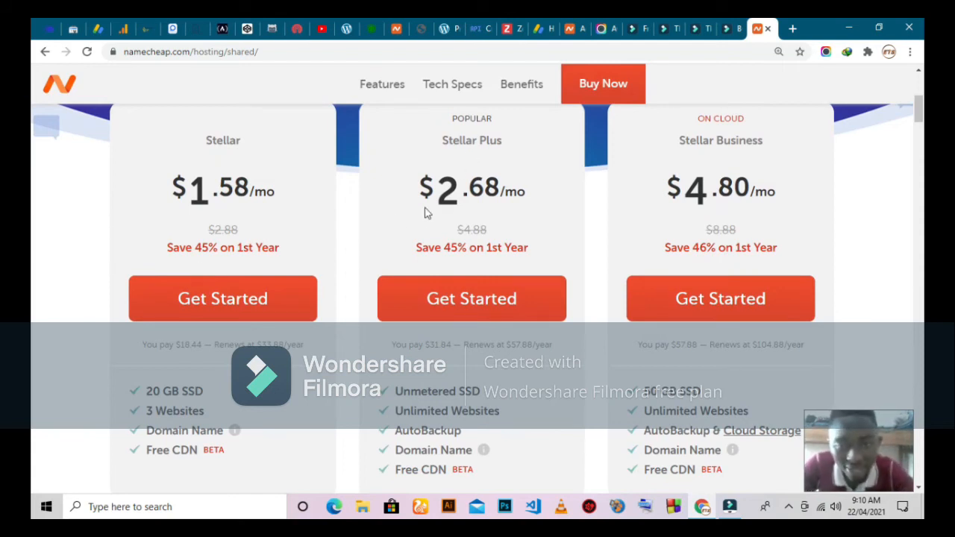
pyautogui.scroll(-2, 477, 211)
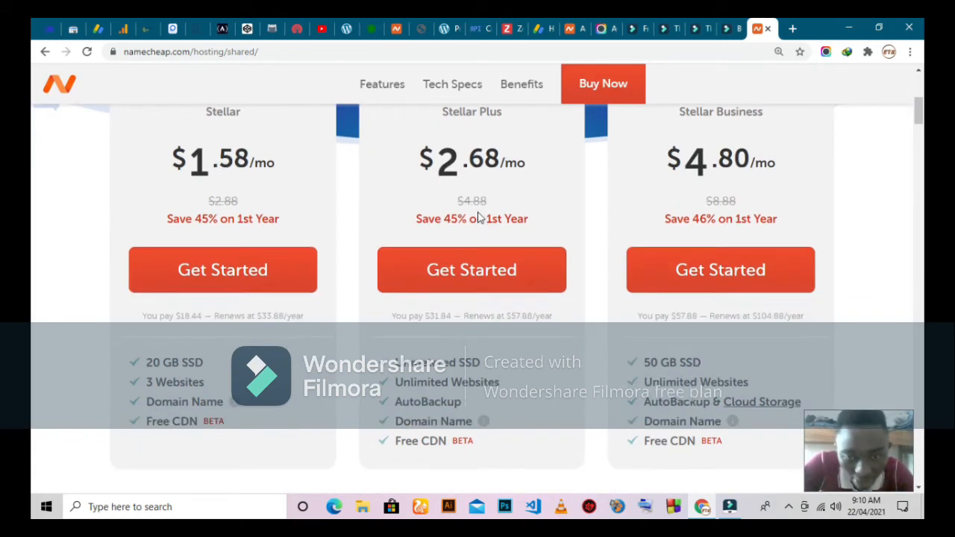
pyautogui.doubleClick(431, 231)
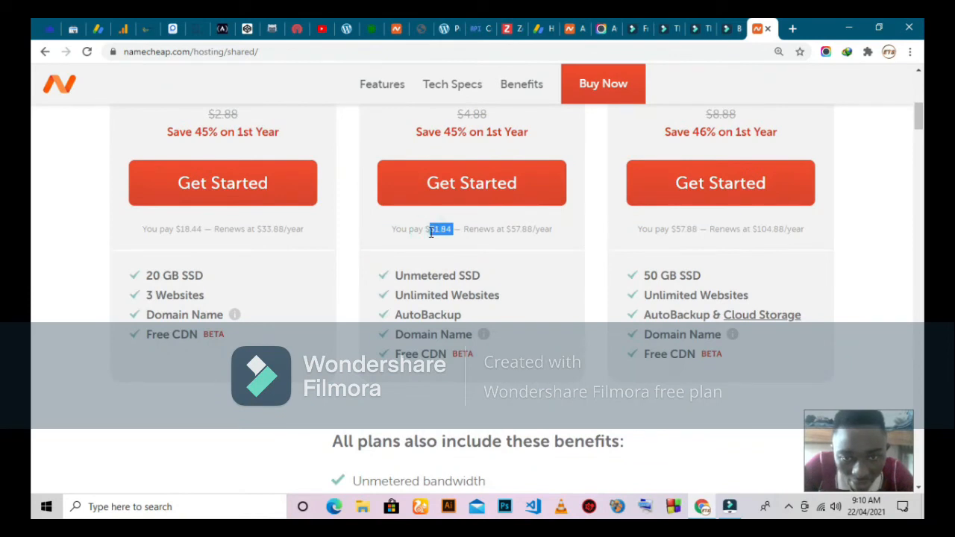
pyautogui.tripleClick(422, 232)
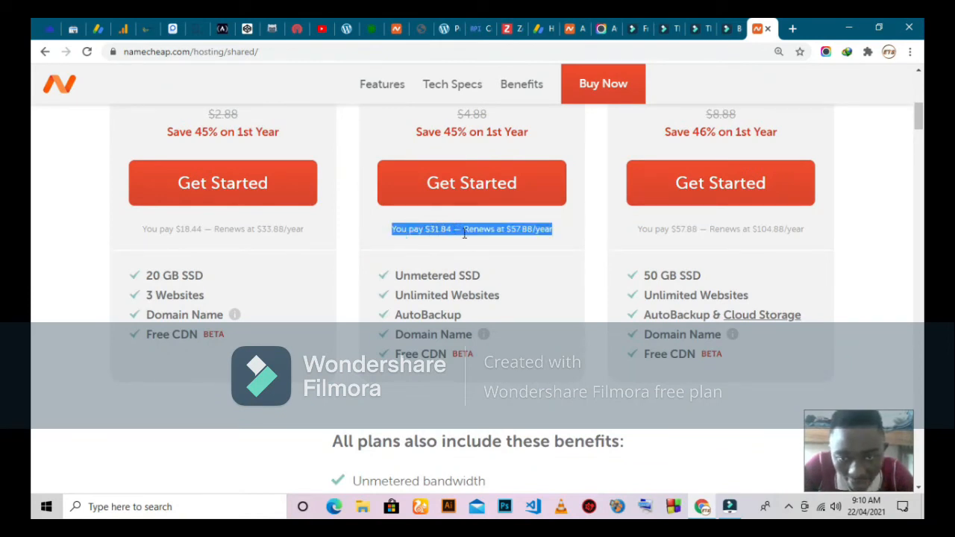
pyautogui.click(565, 218)
pyautogui.scroll(2, 564, 218)
pyautogui.scroll(-4, 447, 248)
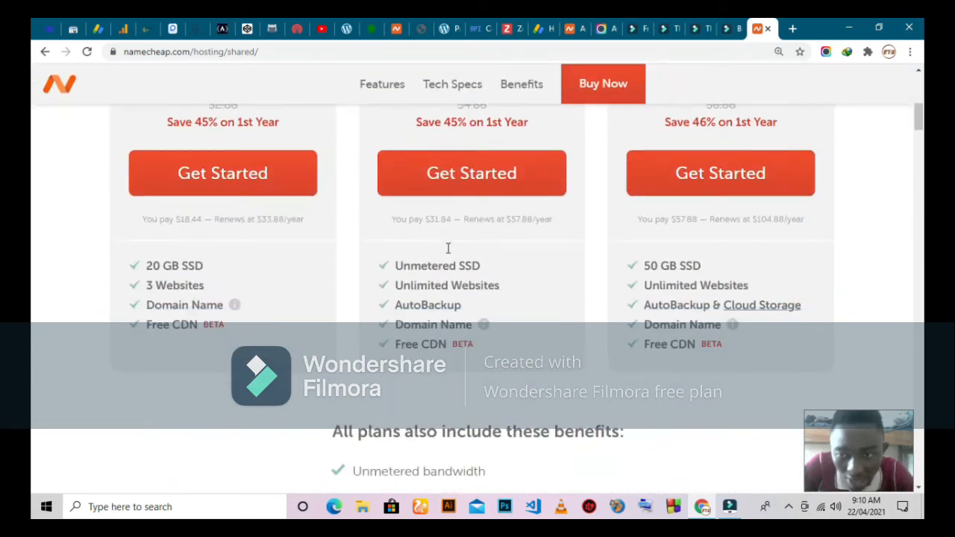
pyautogui.scroll(4, 448, 247)
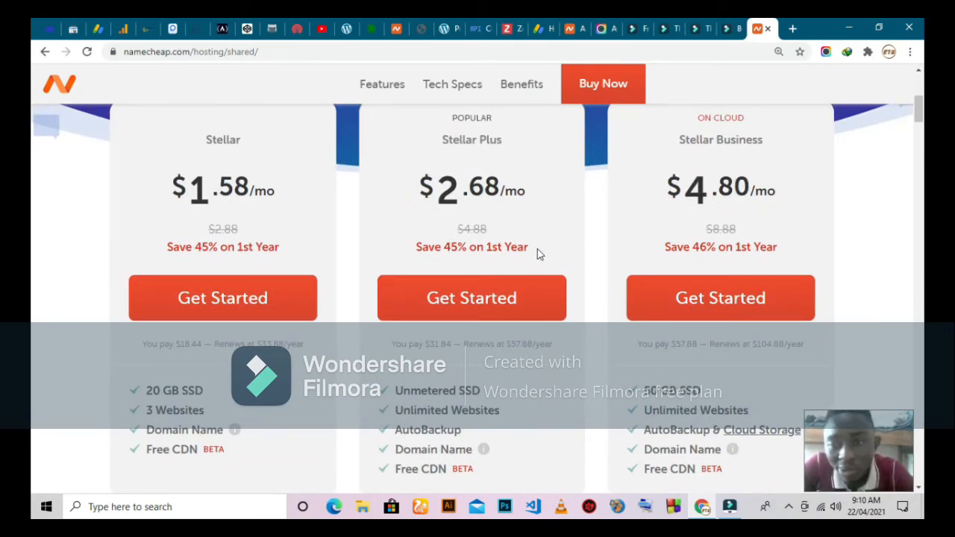
pyautogui.scroll(1, 452, 217)
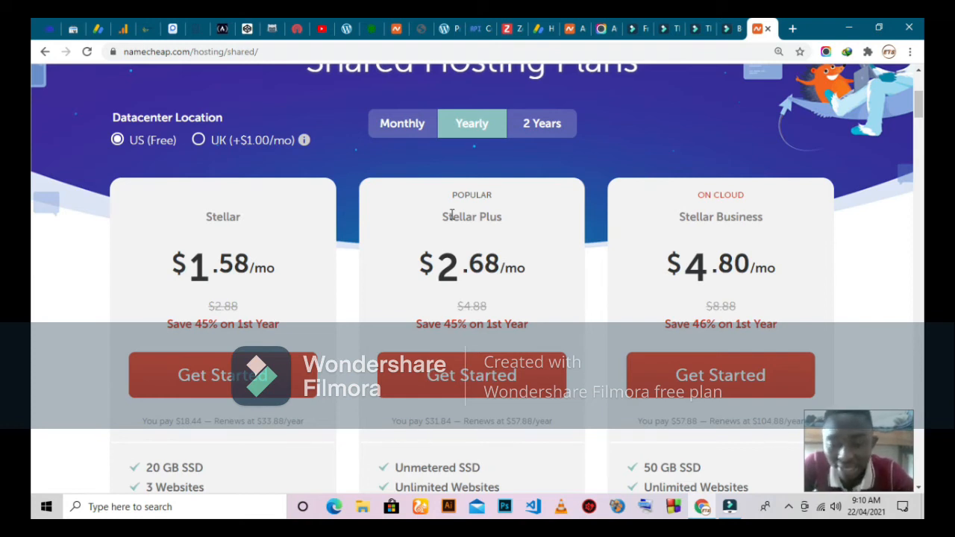
pyautogui.scroll(-3, 149, 275)
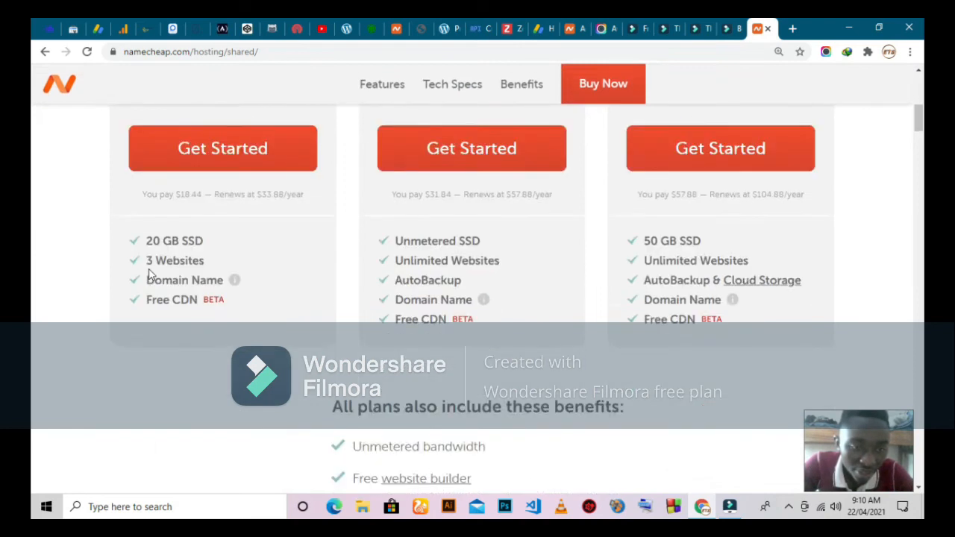
pyautogui.scroll(1, 171, 221)
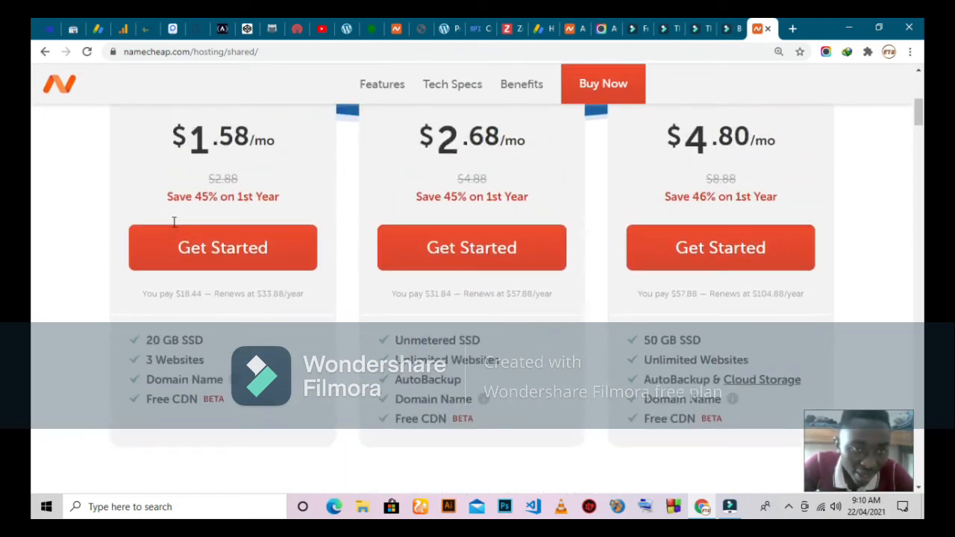
pyautogui.scroll(1, 167, 224)
# Review Stellar's features: 20 GB SSD, 3 websites, domain name and free CDN
pyautogui.tripleClick(191, 394)
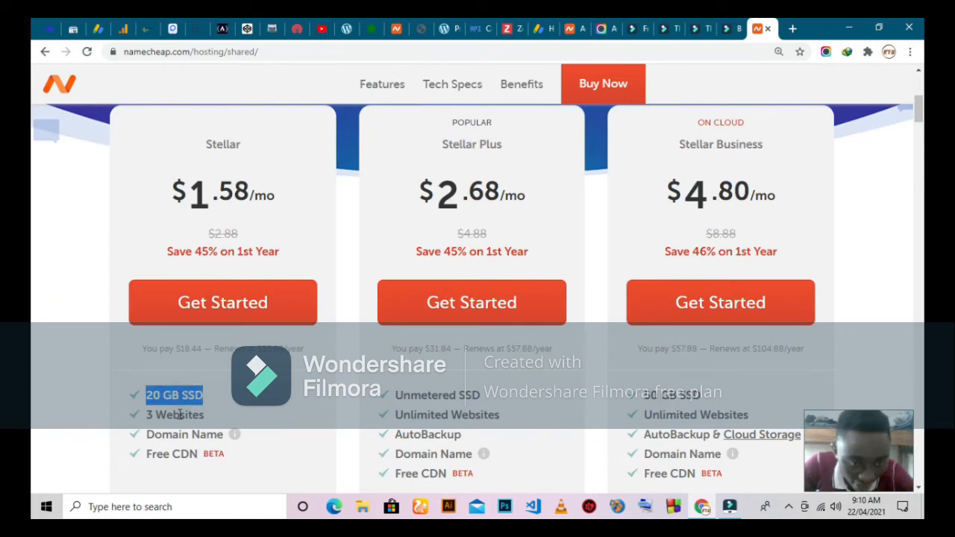
pyautogui.tripleClick(180, 415)
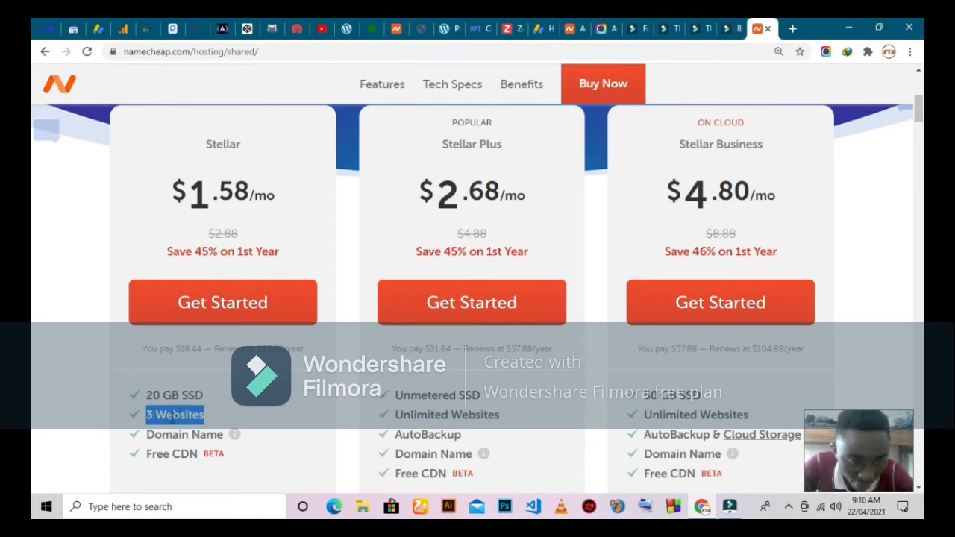
pyautogui.doubleClick(169, 435)
pyautogui.click(169, 436)
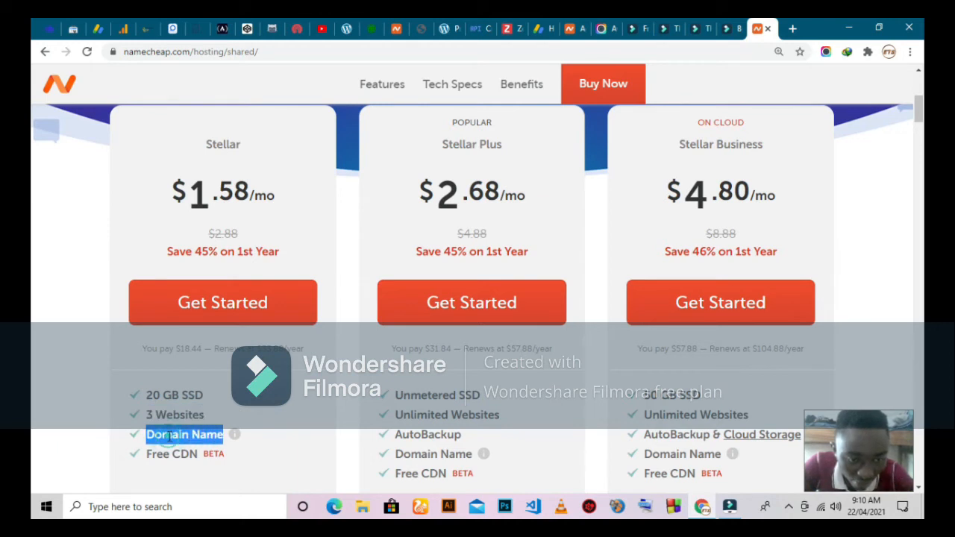
pyautogui.tripleClick(158, 455)
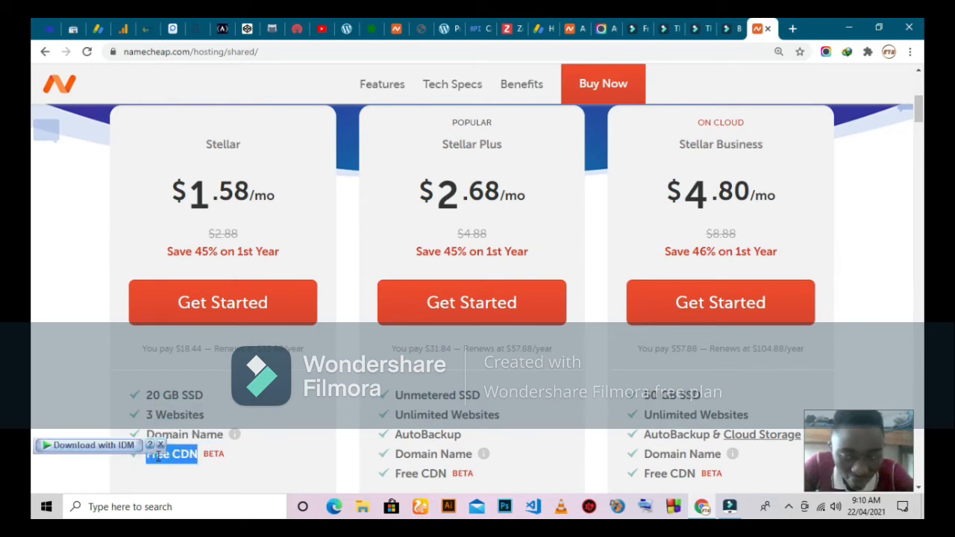
pyautogui.click(160, 446)
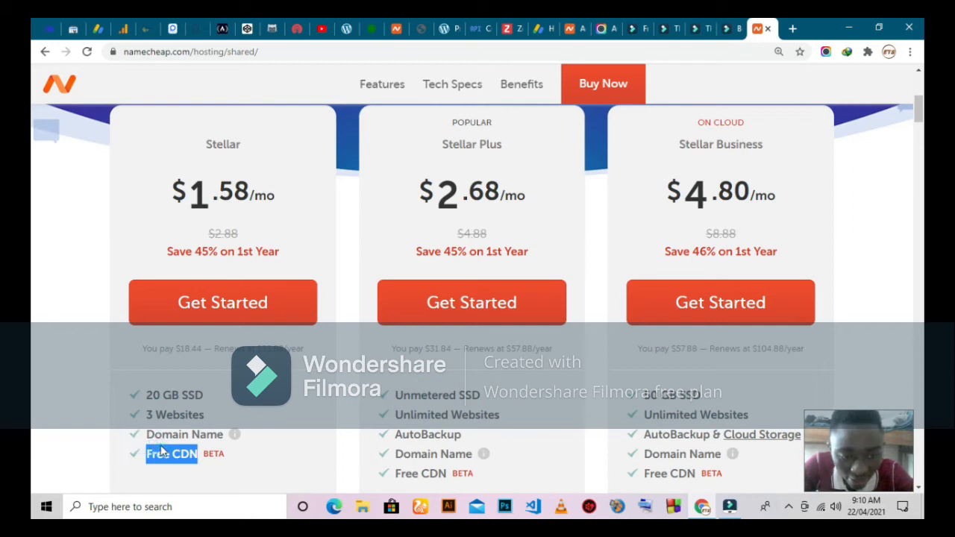
pyautogui.click(222, 405)
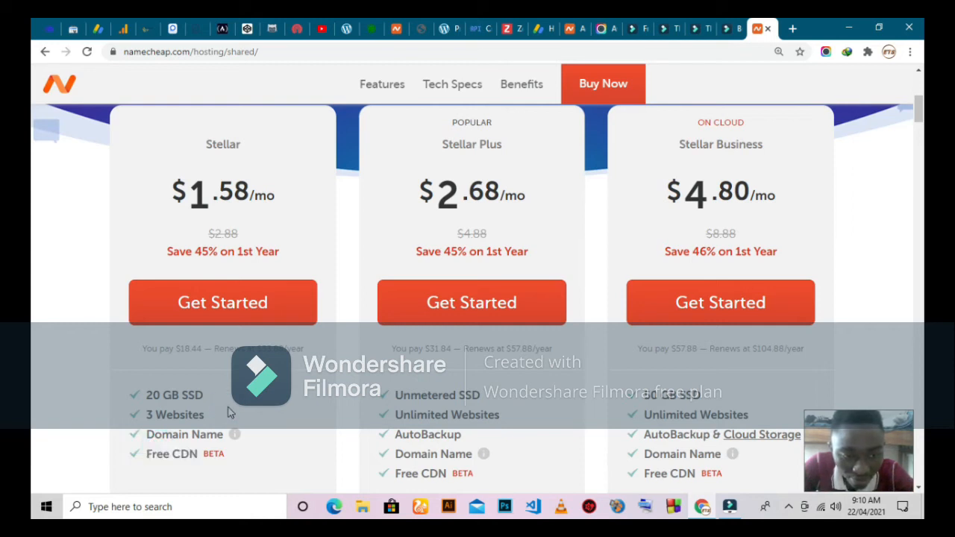
pyautogui.tripleClick(162, 395)
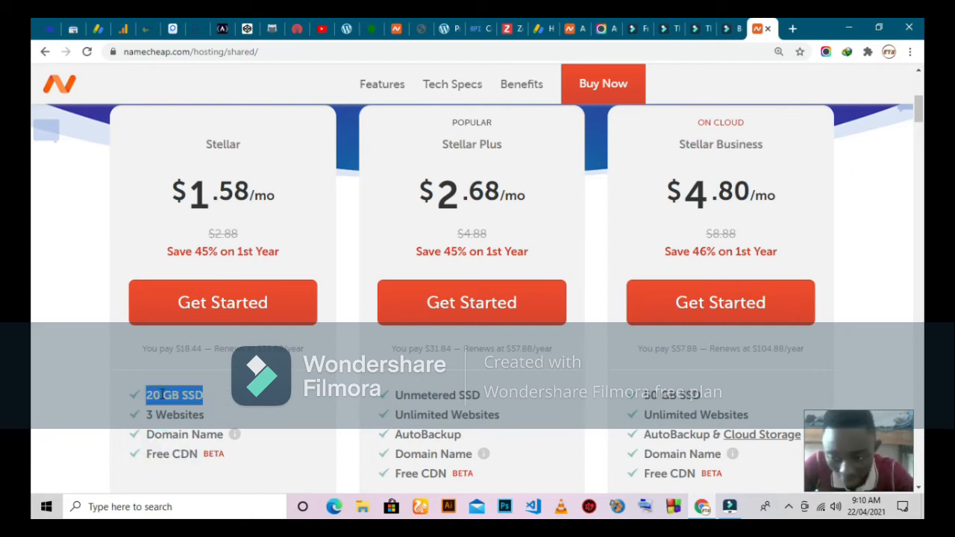
pyautogui.click(301, 377)
# Review Stellar Plus's features: unmetered SSD, unlimited websites, AutoBackup, domain name and free CDN
pyautogui.scroll(-1, 451, 294)
pyautogui.scroll(-2, 452, 295)
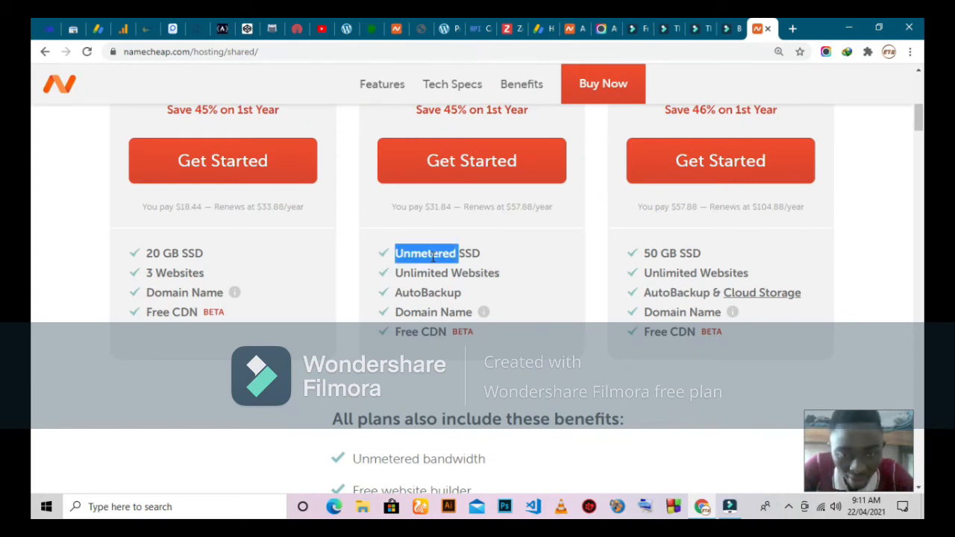
pyautogui.tripleClick(433, 257)
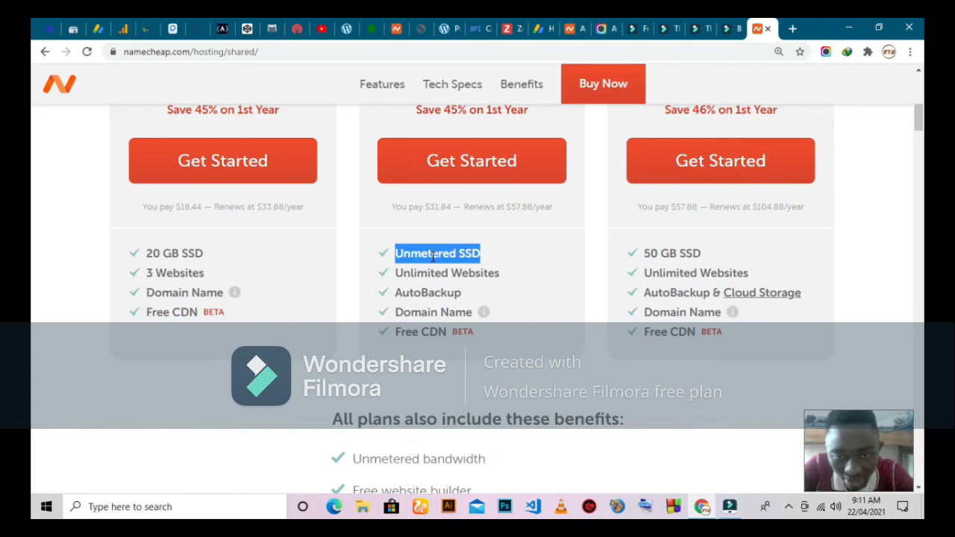
pyautogui.click(522, 254)
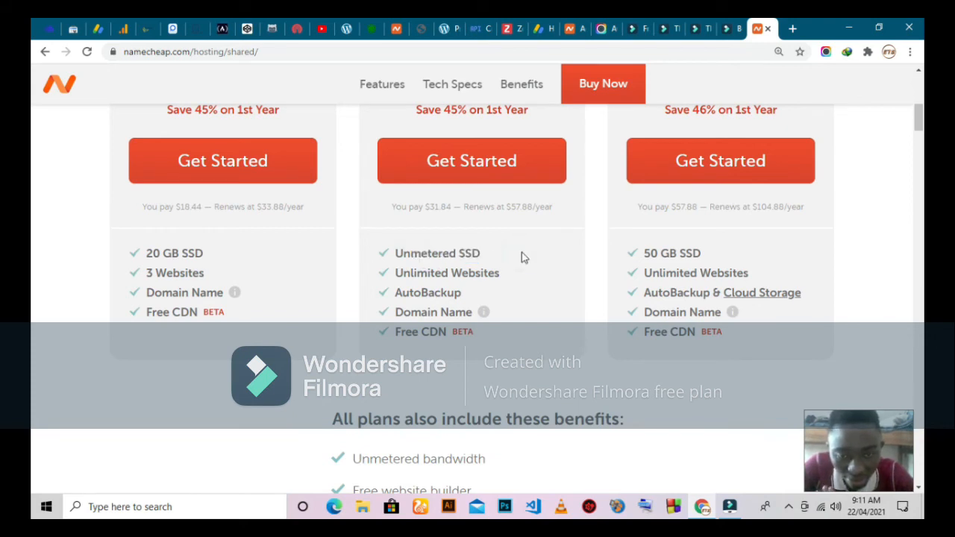
pyautogui.tripleClick(451, 273)
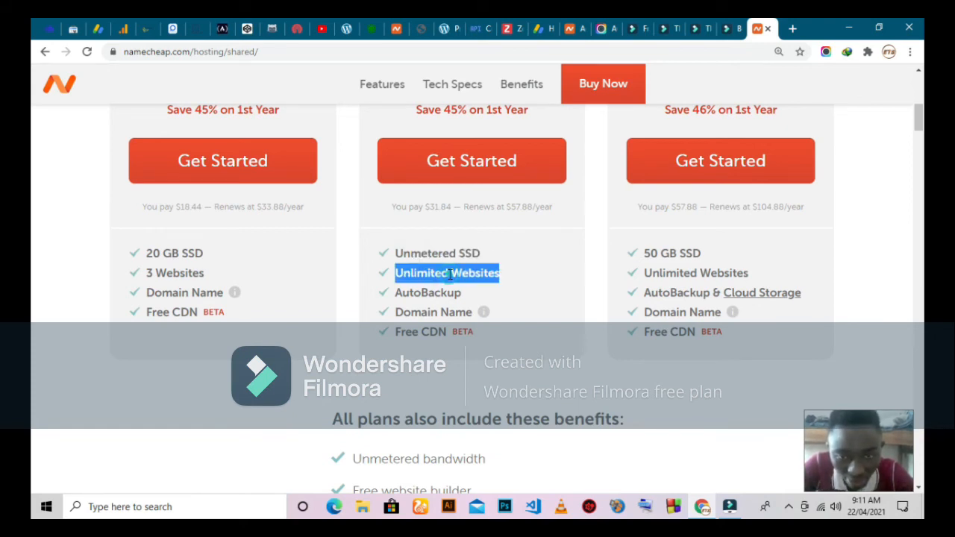
pyautogui.click(512, 275)
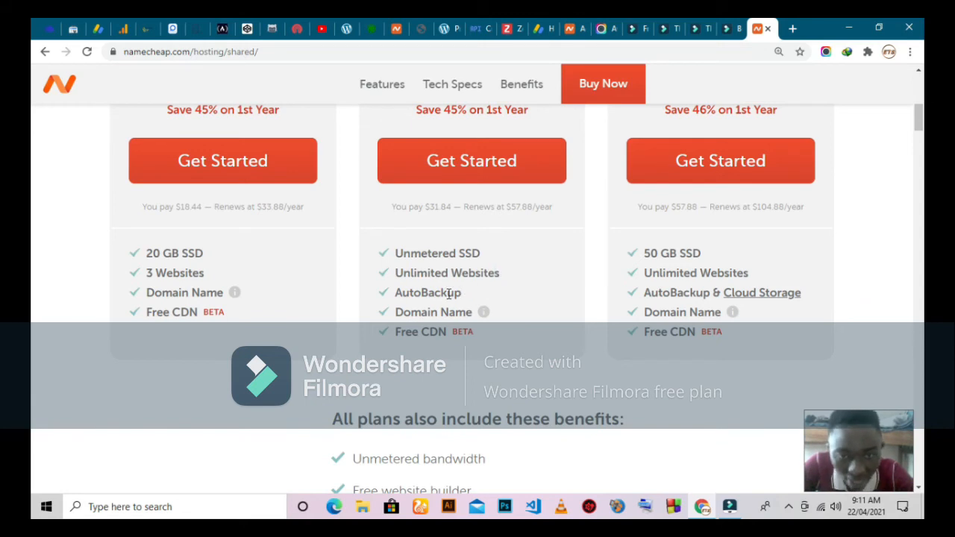
pyautogui.doubleClick(449, 293)
pyautogui.click(486, 295)
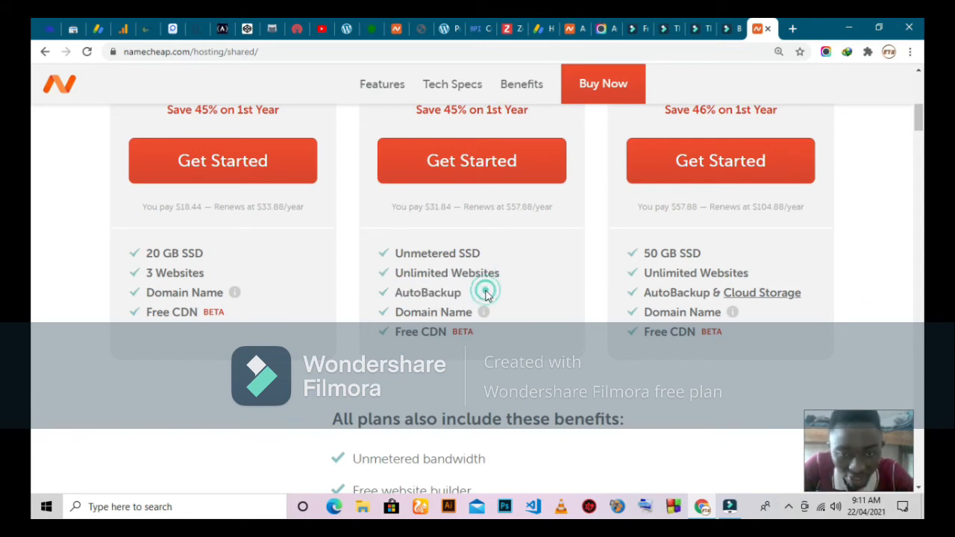
pyautogui.tripleClick(443, 312)
pyautogui.click(520, 288)
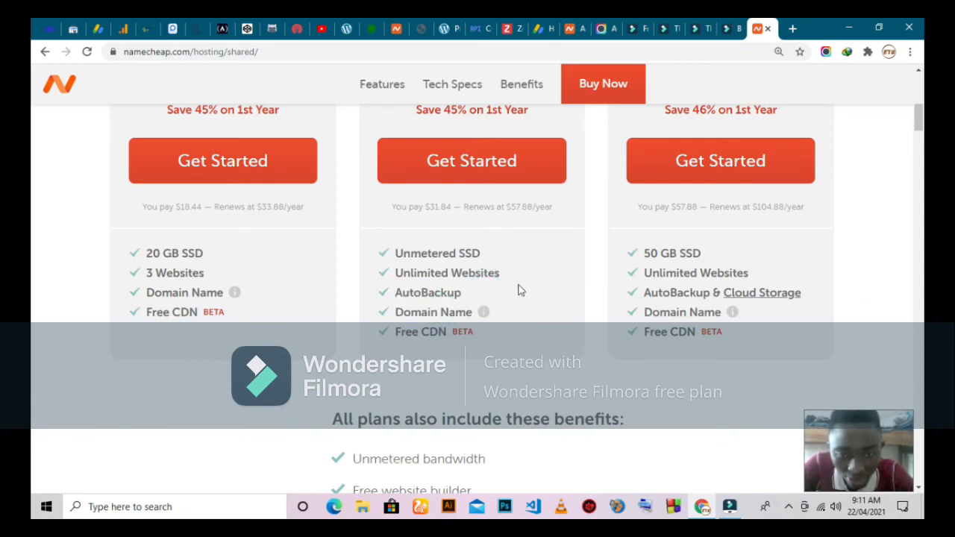
pyautogui.tripleClick(437, 331)
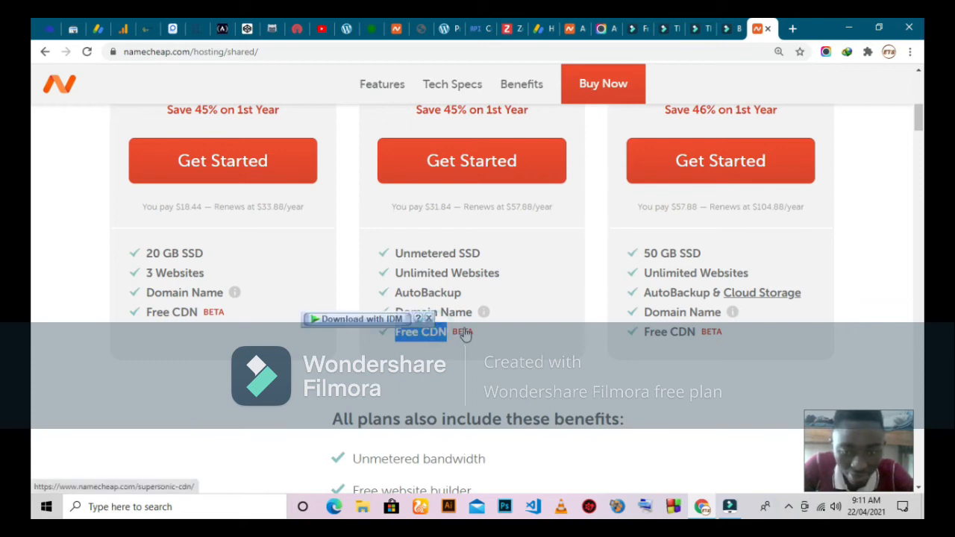
pyautogui.click(494, 299)
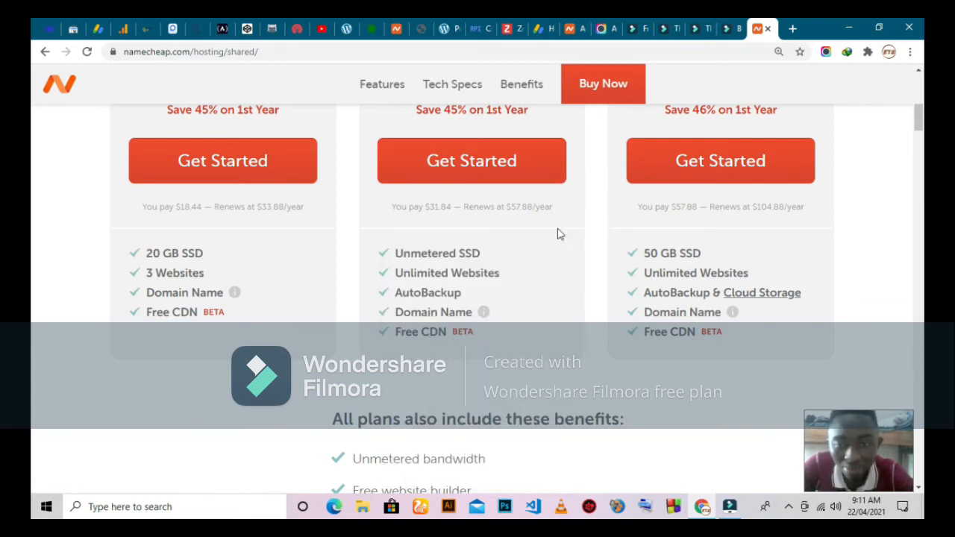
# Choose Get Started under the Stellar plan to begin purchasing it
pyautogui.scroll(2, 560, 234)
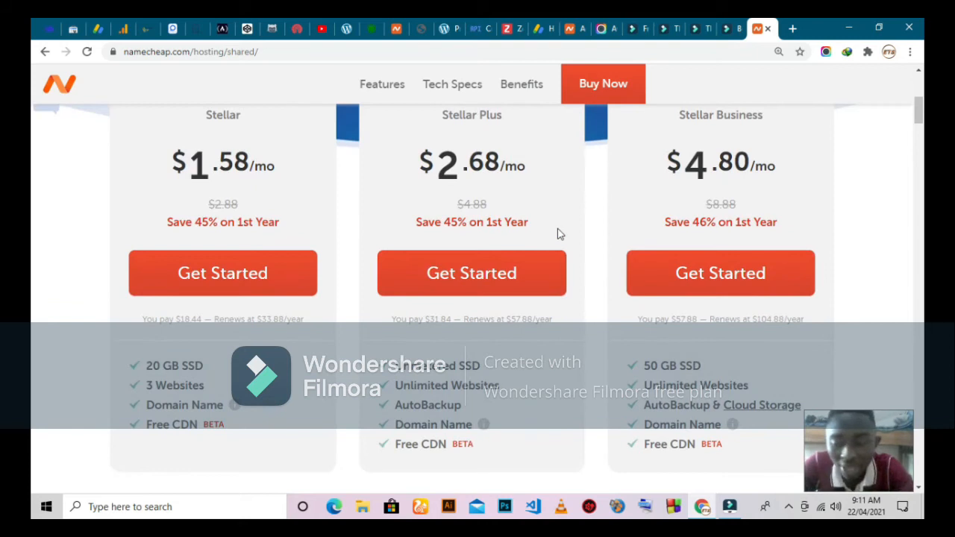
pyautogui.scroll(3, 549, 216)
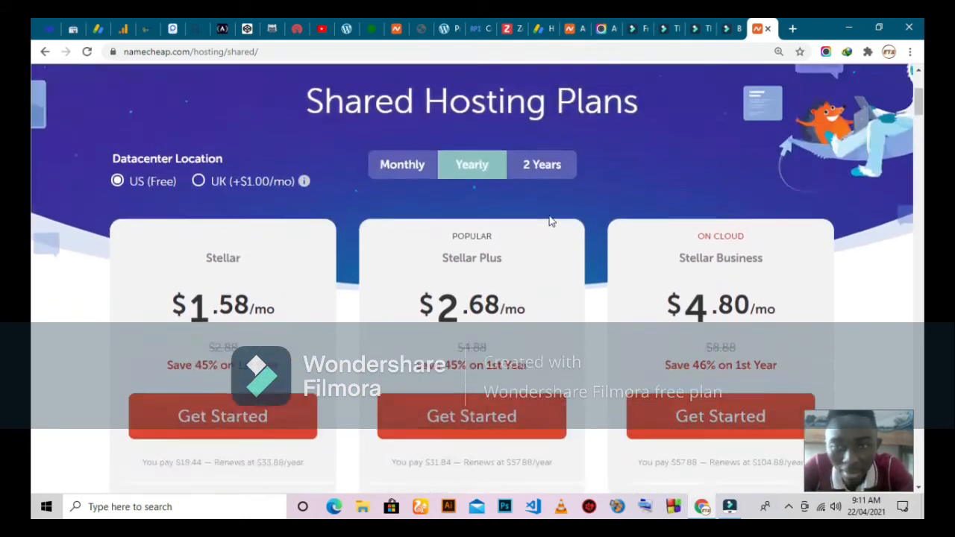
pyautogui.scroll(-3, 549, 220)
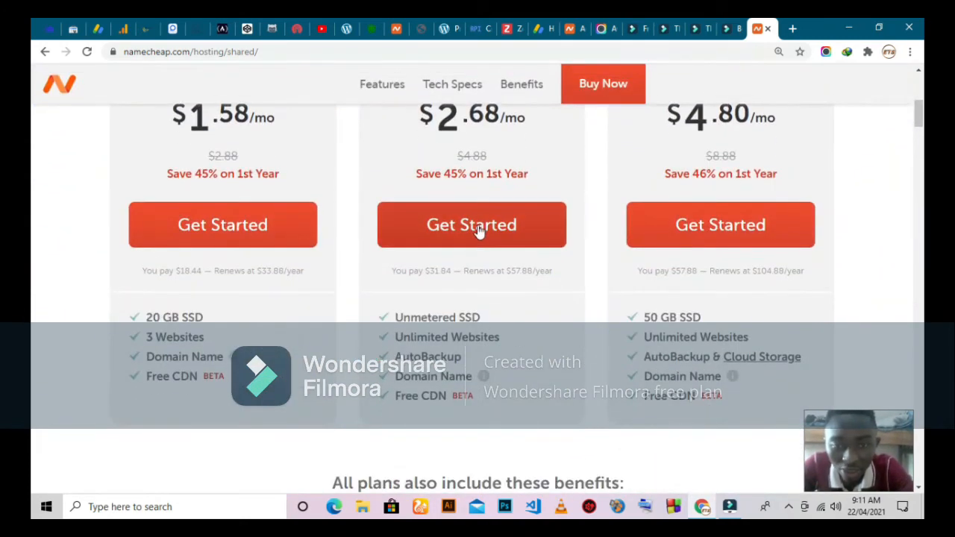
pyautogui.scroll(1, 212, 235)
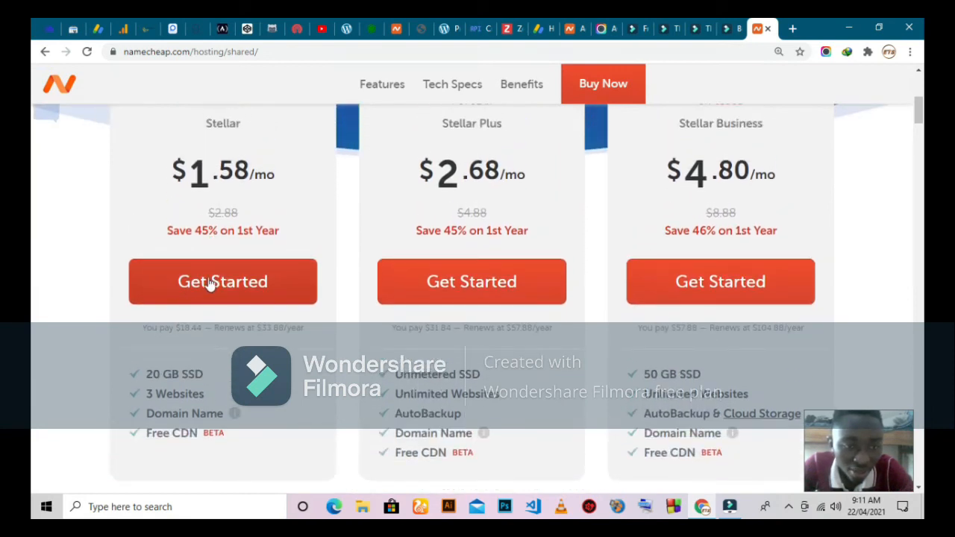
pyautogui.click(213, 281)
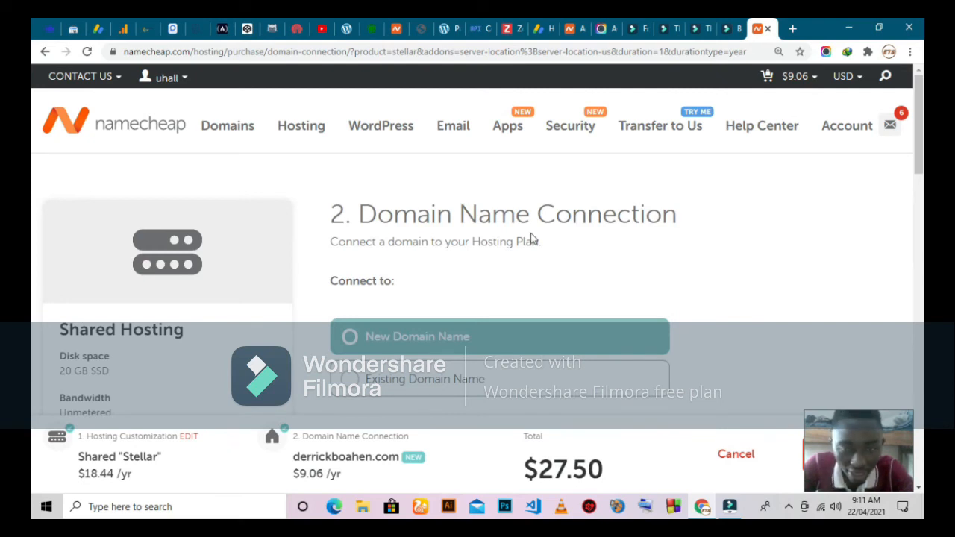
pyautogui.scroll(-2, 532, 239)
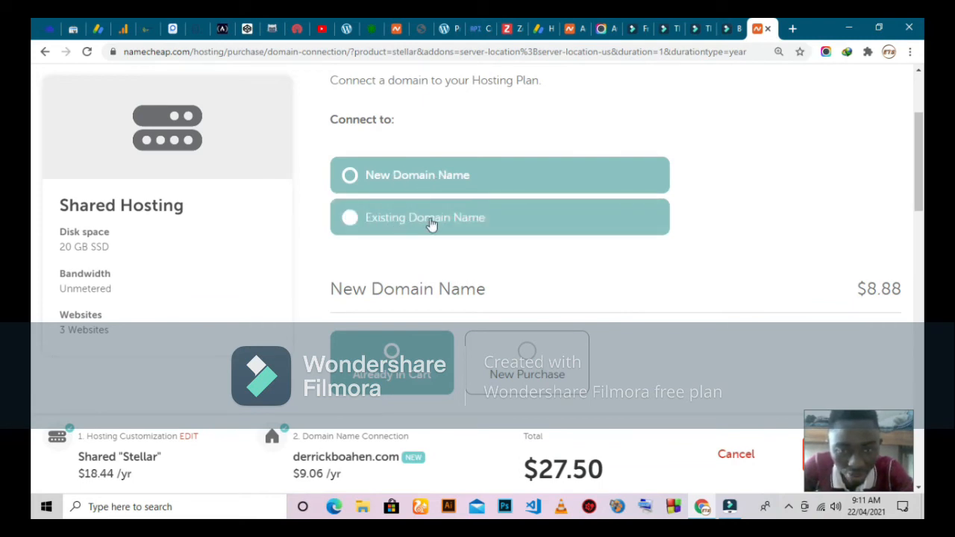
pyautogui.click(485, 219)
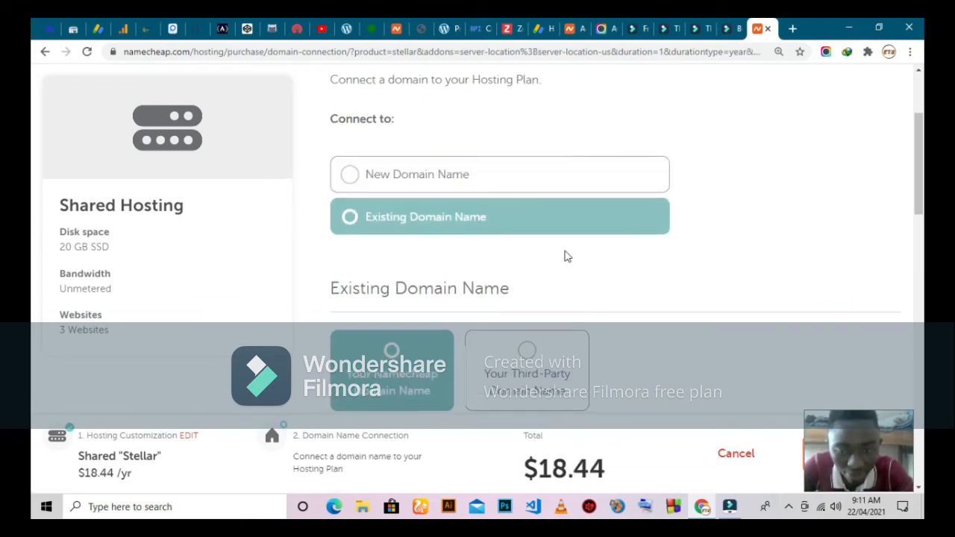
pyautogui.scroll(-4, 564, 256)
pyautogui.scroll(2, 564, 256)
pyautogui.scroll(1, 565, 255)
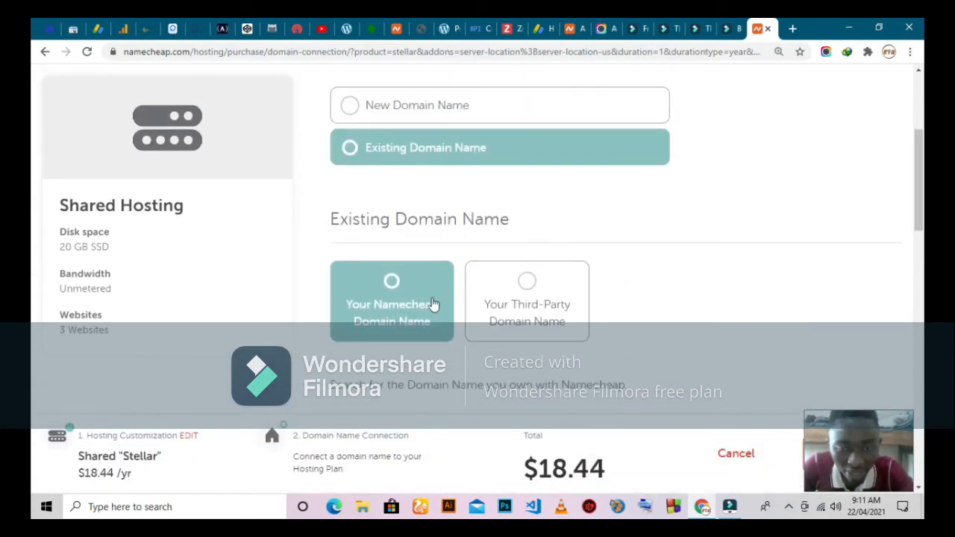
pyautogui.scroll(-1, 435, 270)
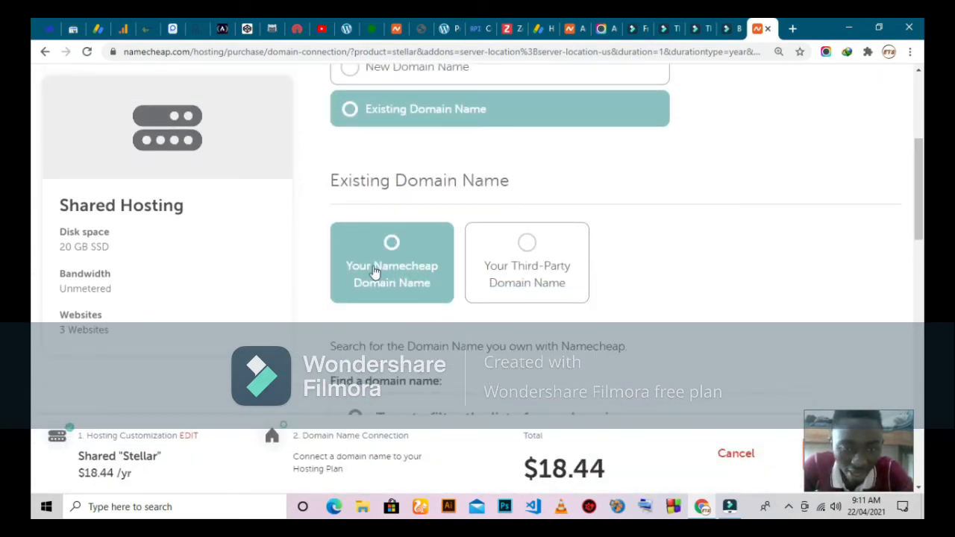
pyautogui.scroll(-5, 376, 270)
pyautogui.scroll(3, 375, 271)
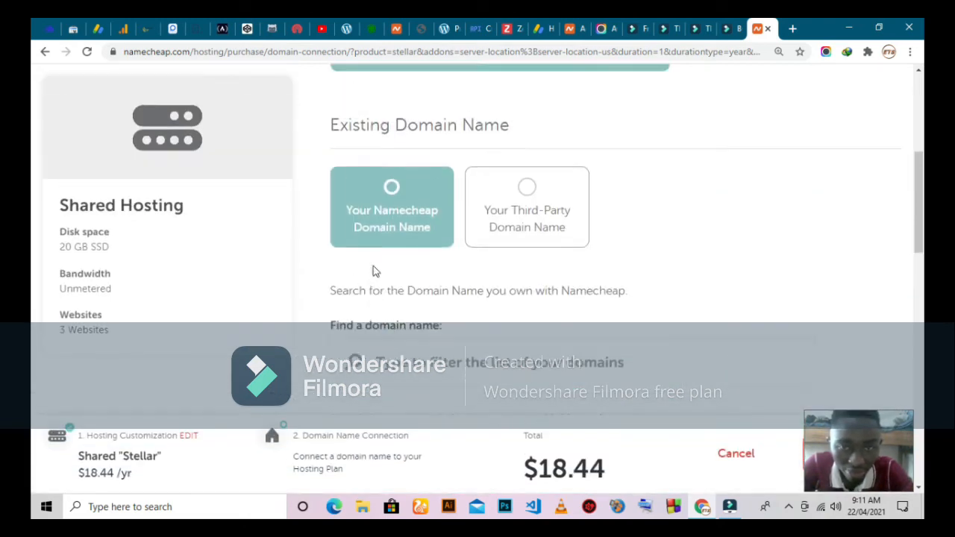
pyautogui.scroll(2, 375, 271)
pyautogui.click(391, 154)
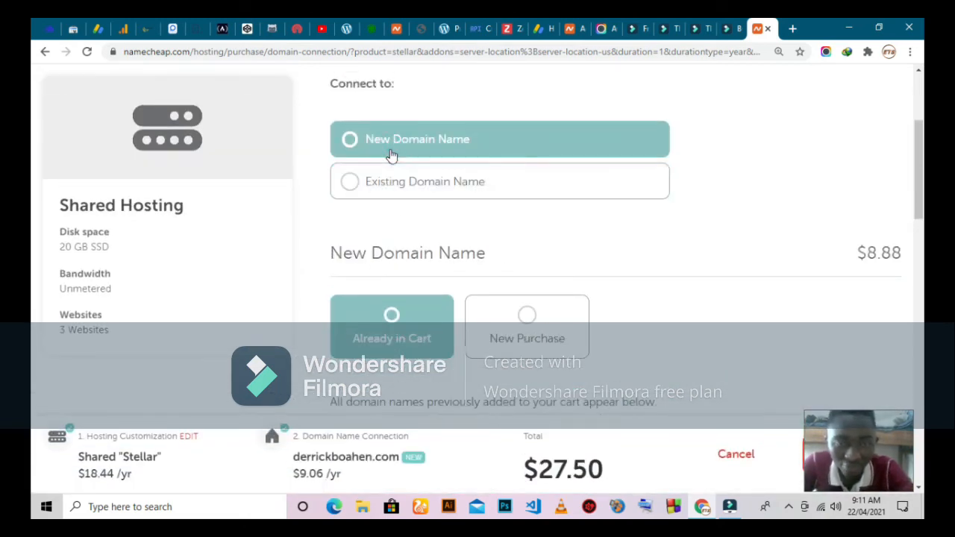
pyautogui.click(533, 356)
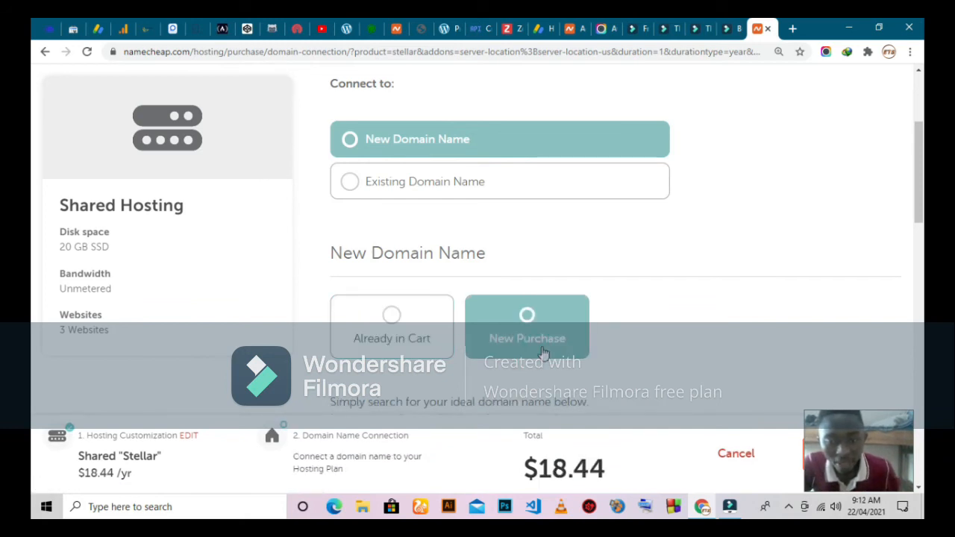
pyautogui.scroll(-2, 543, 352)
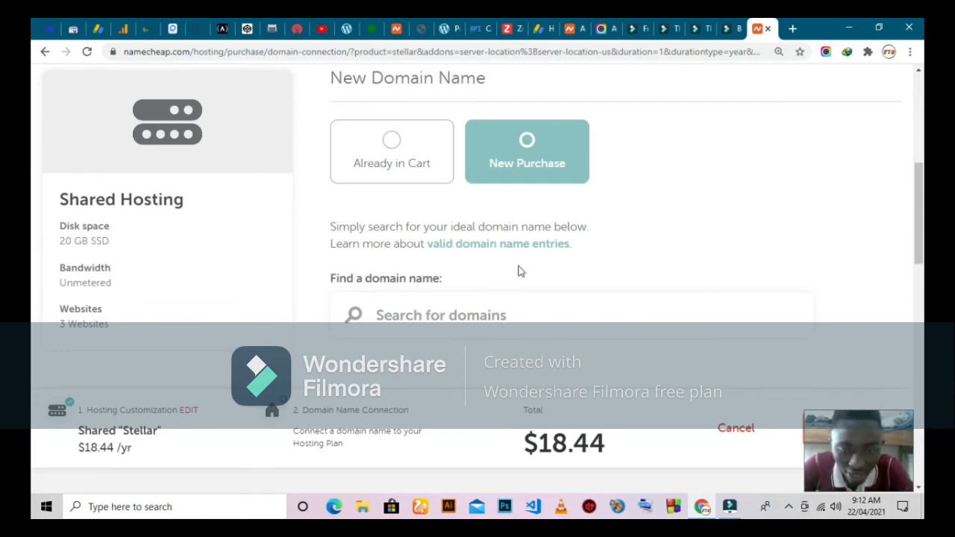
pyautogui.scroll(5, 520, 271)
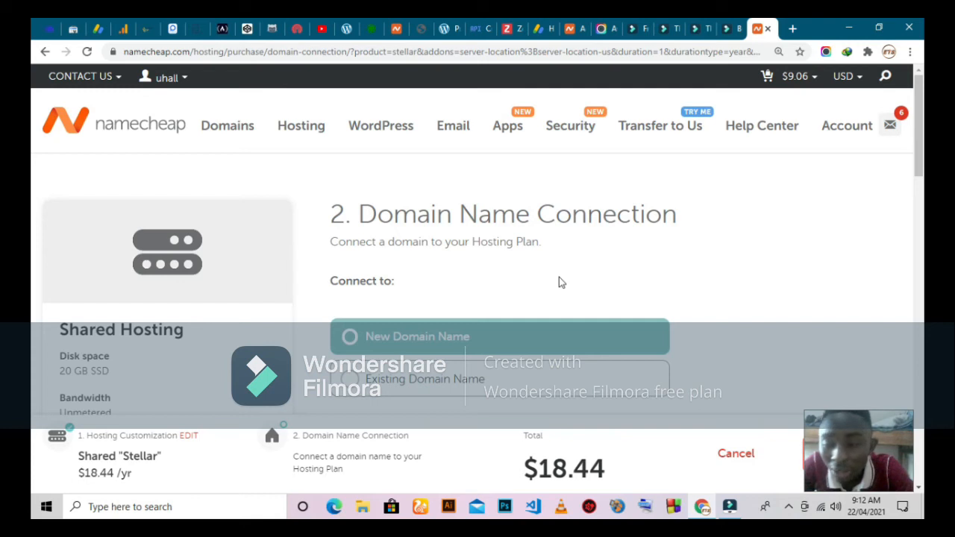
pyautogui.scroll(-6, 561, 282)
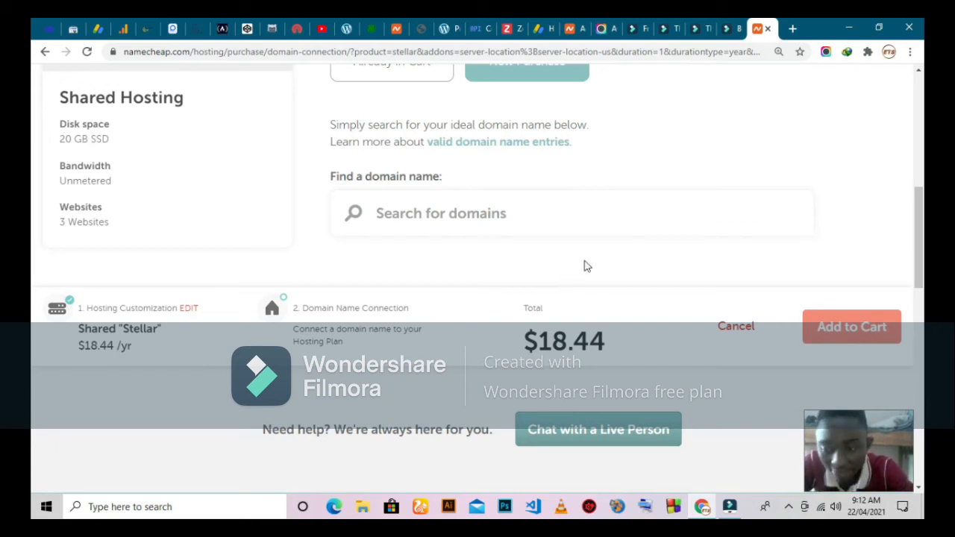
pyautogui.scroll(6, 586, 267)
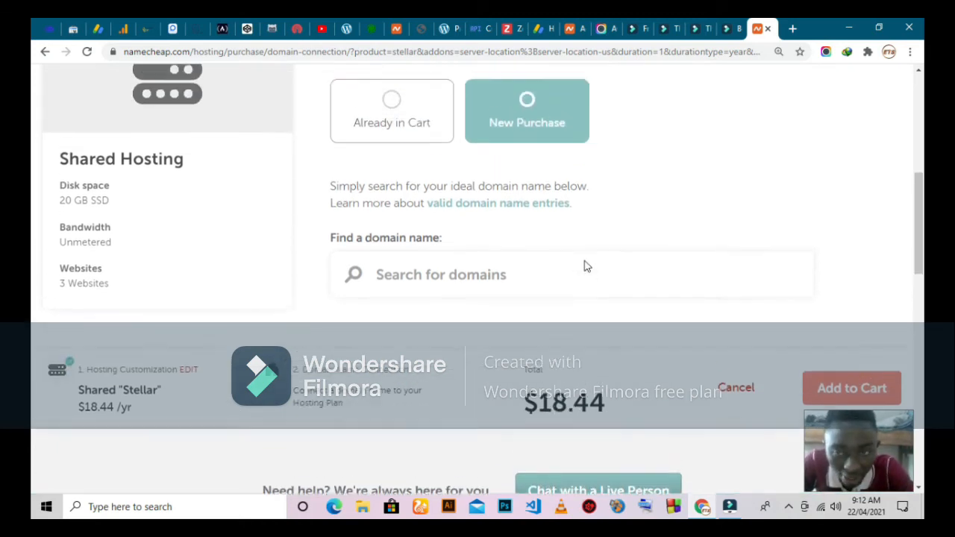
pyautogui.scroll(1, 587, 266)
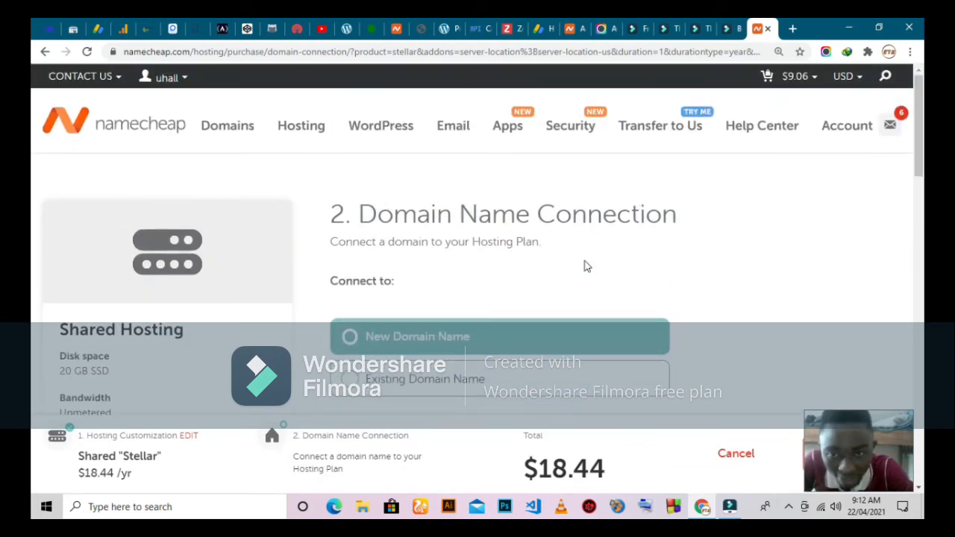
pyautogui.moveTo(298, 127)
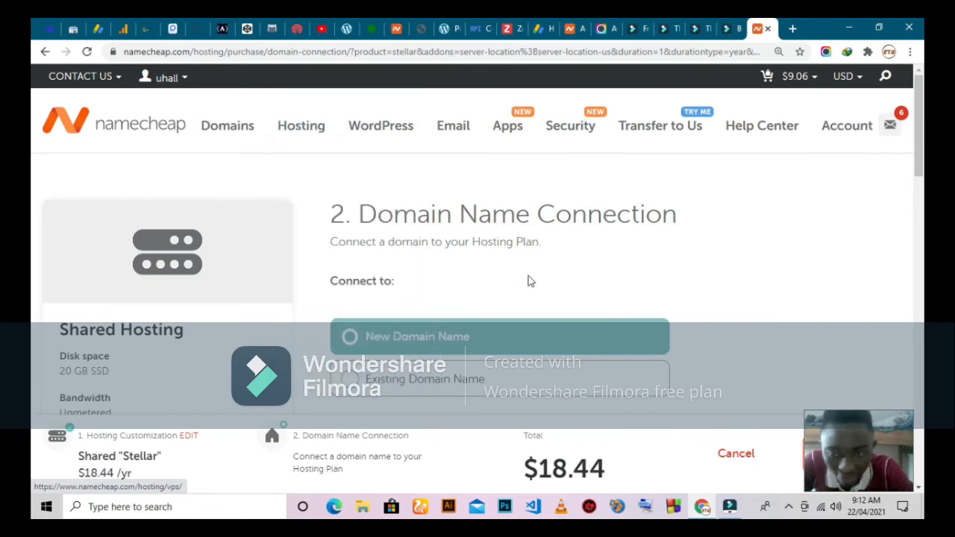
pyautogui.scroll(-2, 558, 289)
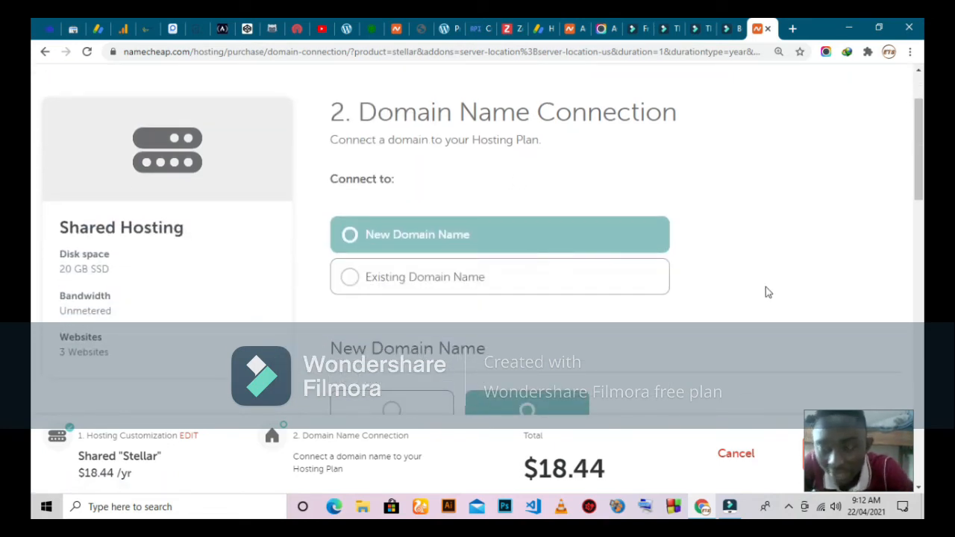
pyautogui.scroll(-5, 768, 292)
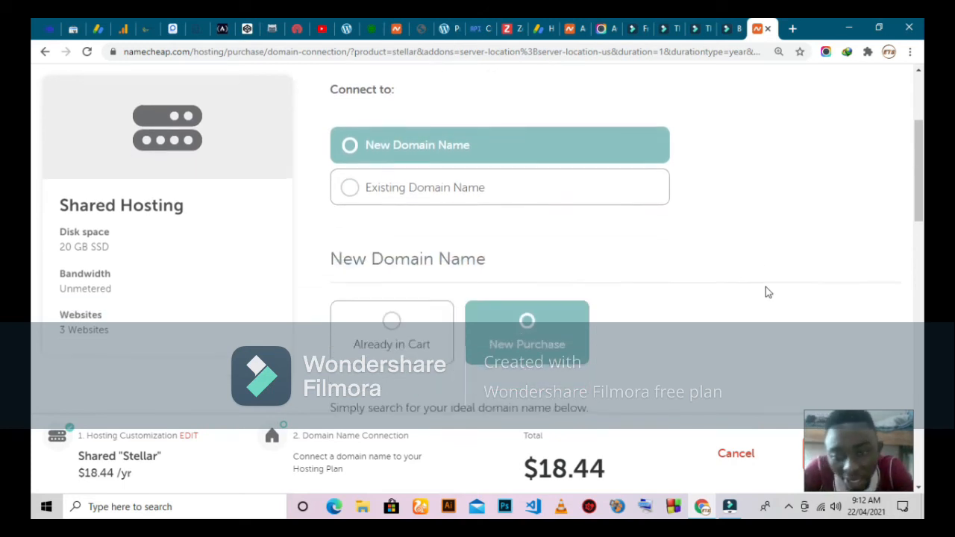
pyautogui.scroll(-2, 768, 292)
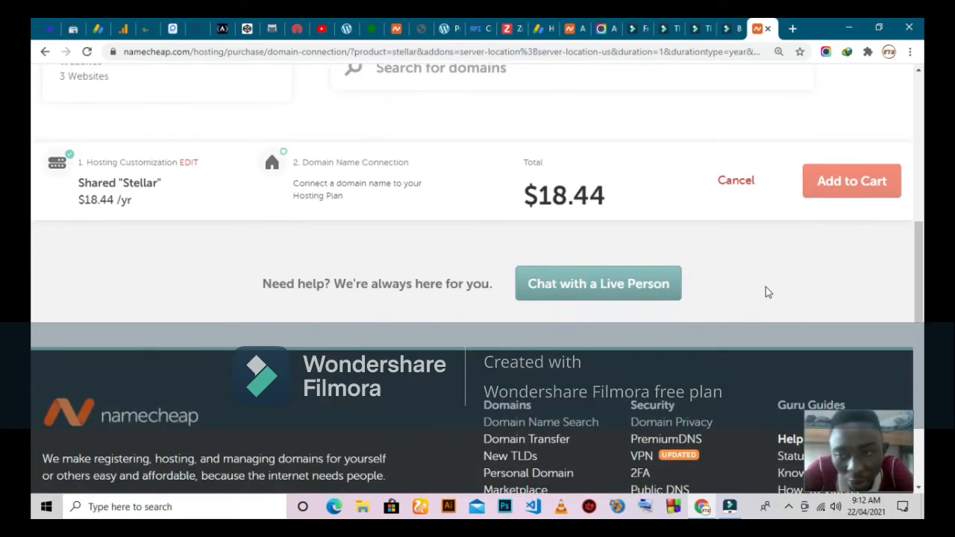
pyautogui.scroll(8, 766, 288)
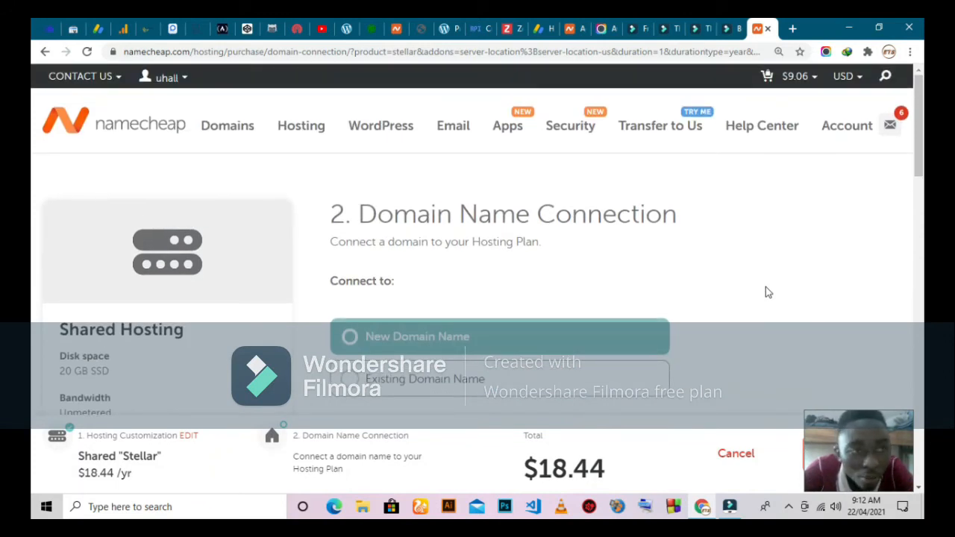
# Go to platform.cloudways.com in a new Chrome tab
pyautogui.click(792, 30)
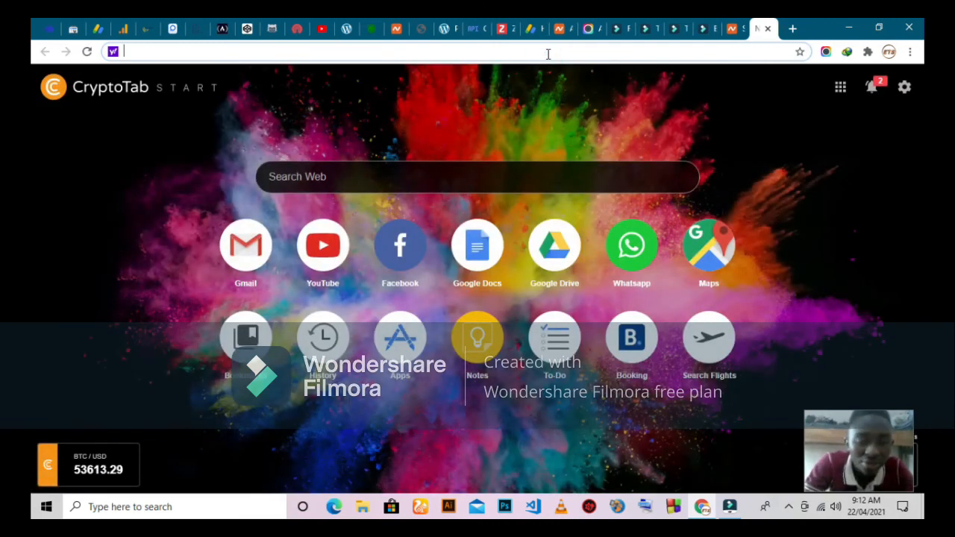
pyautogui.write('platform')
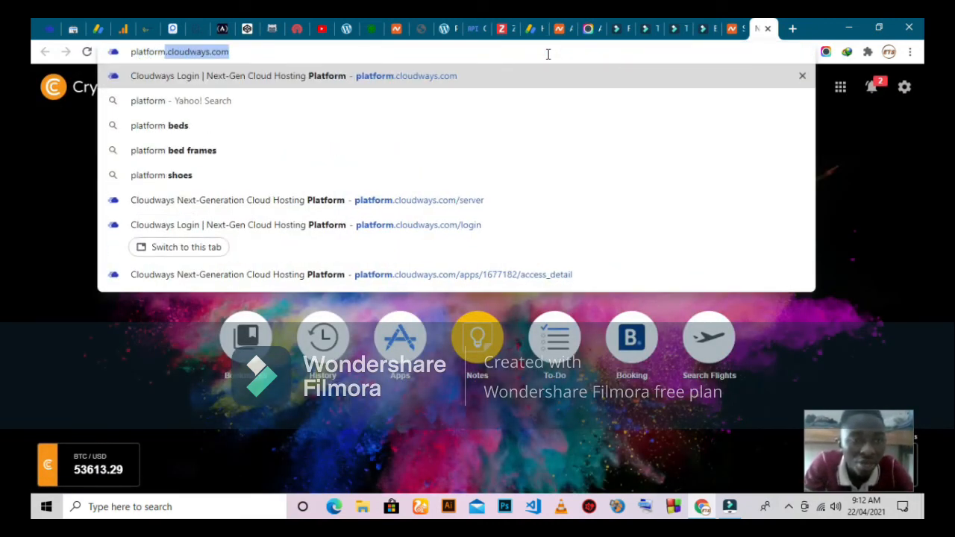
pyautogui.write('.c')
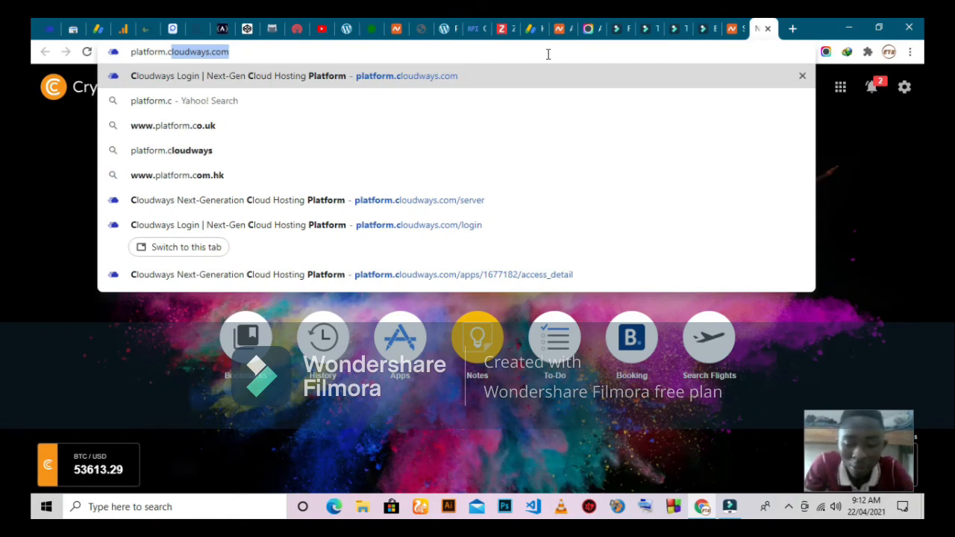
pyautogui.press('Return')
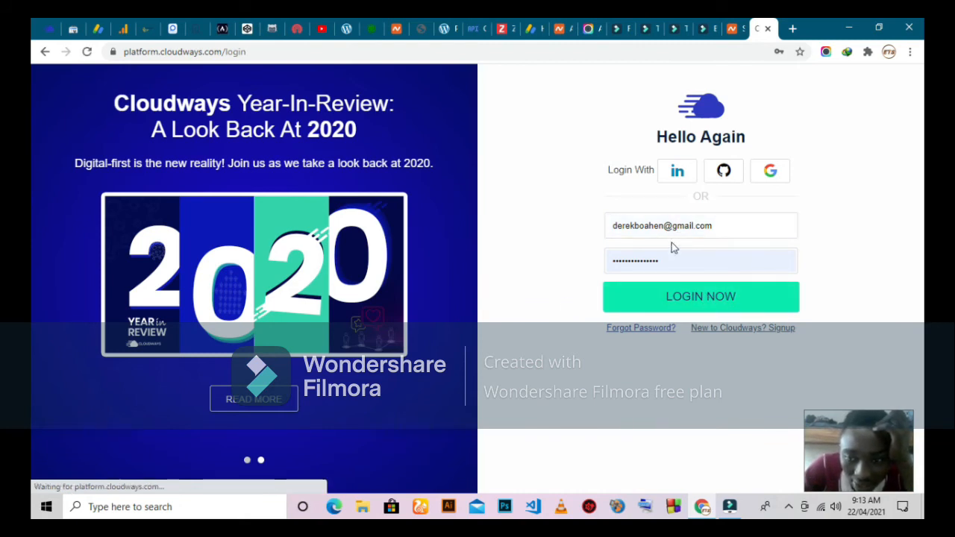
# Log in to the Cloudways platform
pyautogui.click(714, 309)
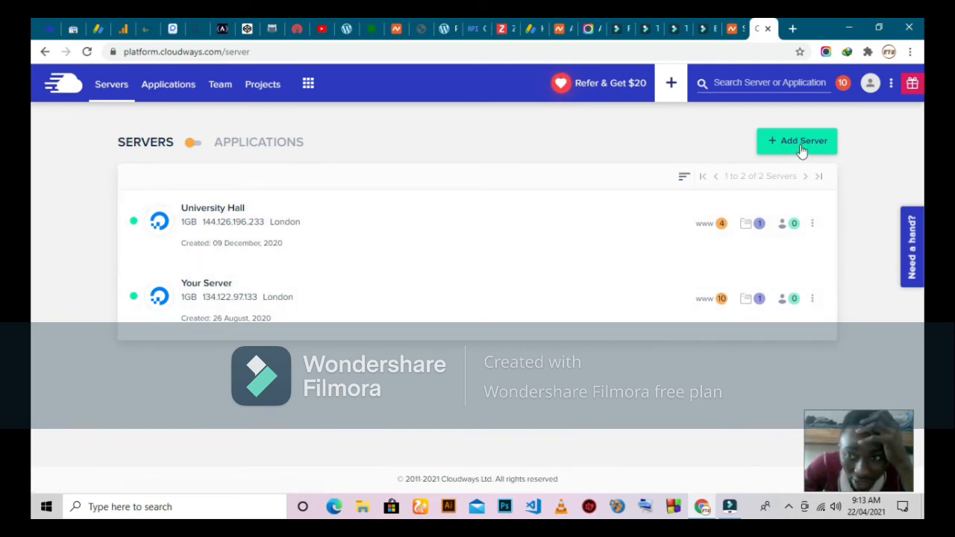
pyautogui.click(851, 141)
pyautogui.moveTo(783, 149); pyautogui.dragTo(364, 252)
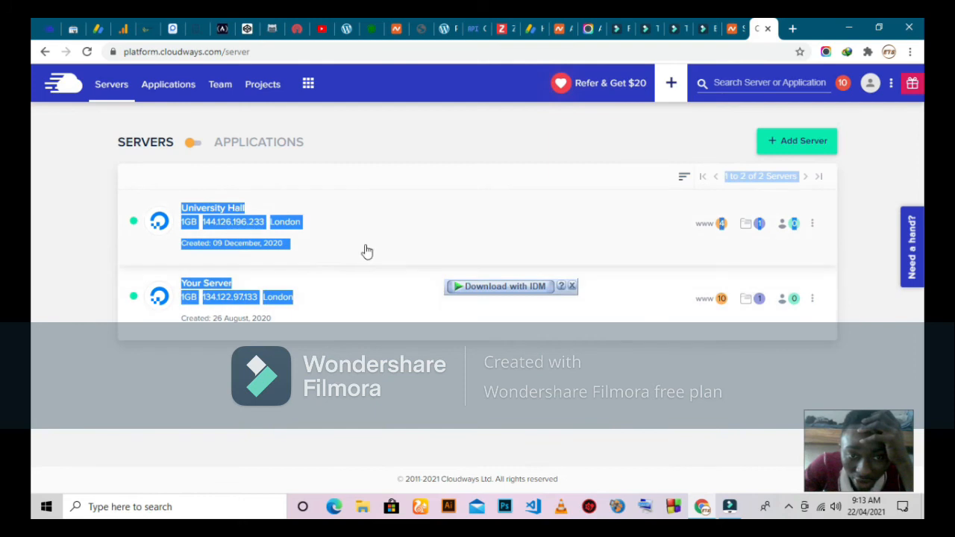
pyautogui.click(271, 418)
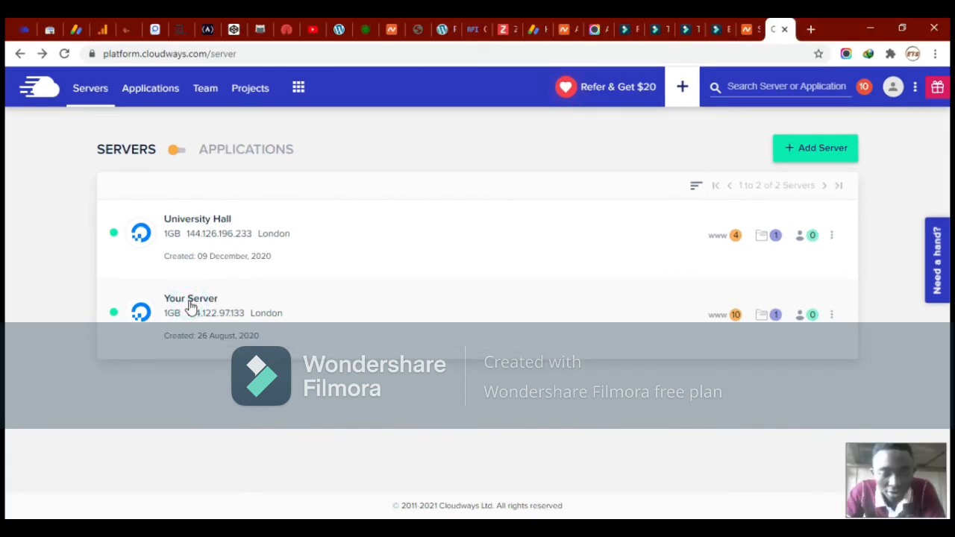
# Copy Your Server's public IP 134.122.97.133 and return to the Namecheap tab
pyautogui.click(190, 300)
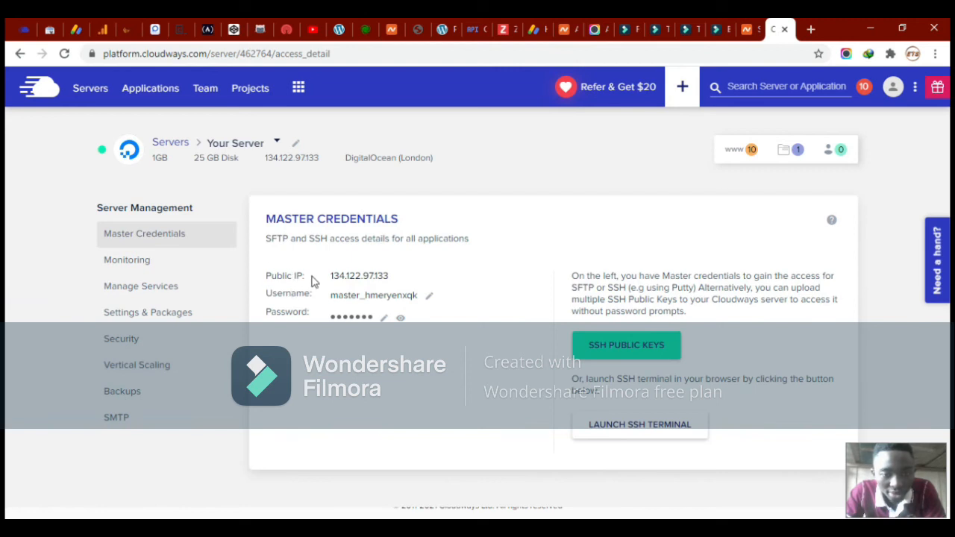
pyautogui.click(369, 283)
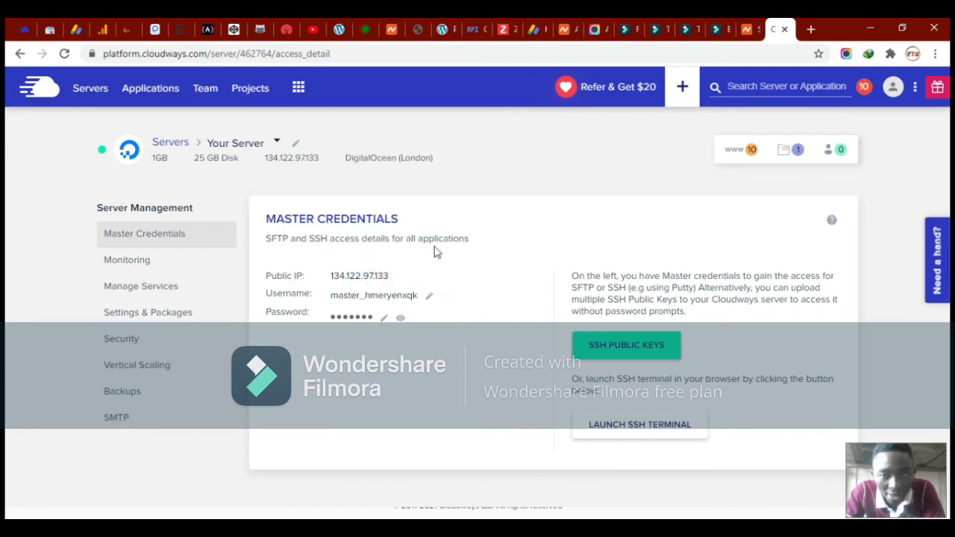
pyautogui.click(755, 29)
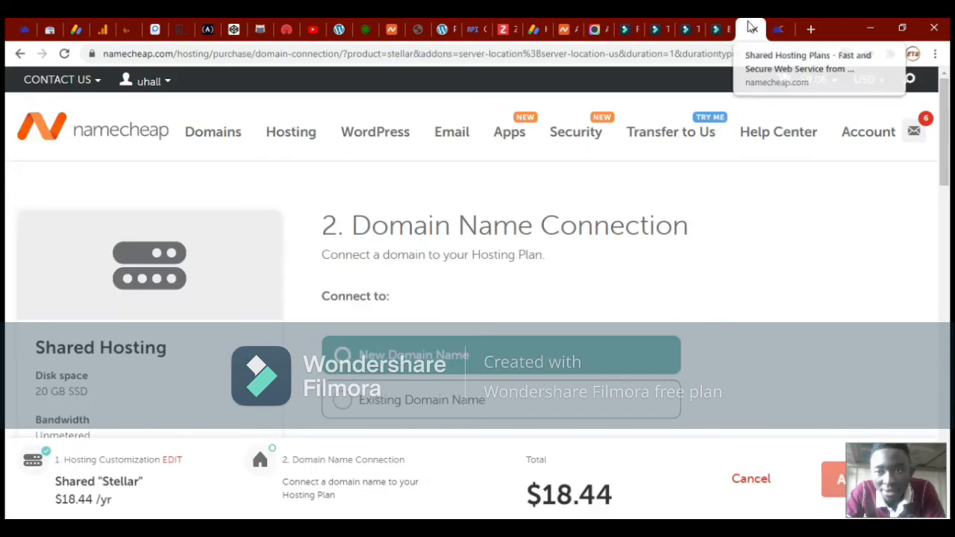
# On sharine.xyz's Advanced DNS settings, add a new host record row
pyautogui.click(573, 30)
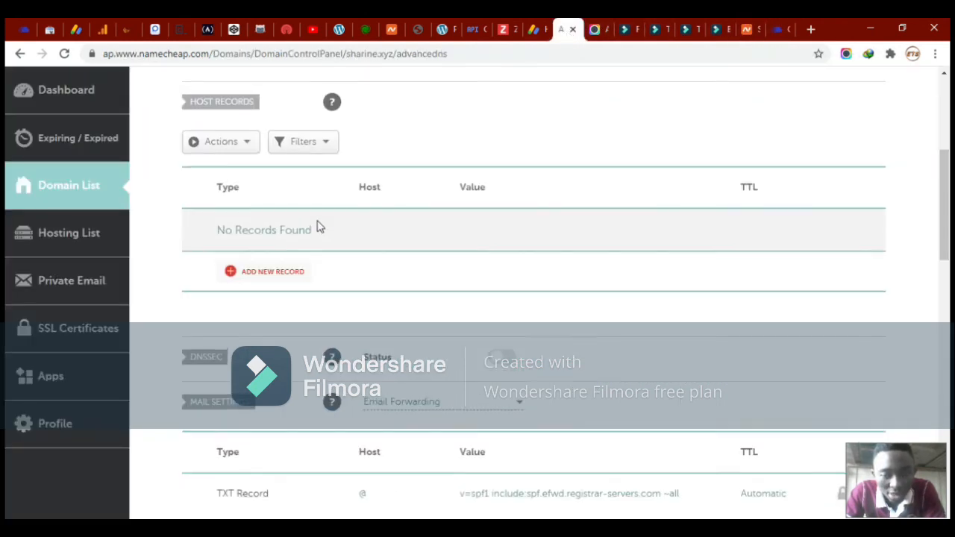
pyautogui.scroll(5, 314, 224)
pyautogui.scroll(-5, 358, 290)
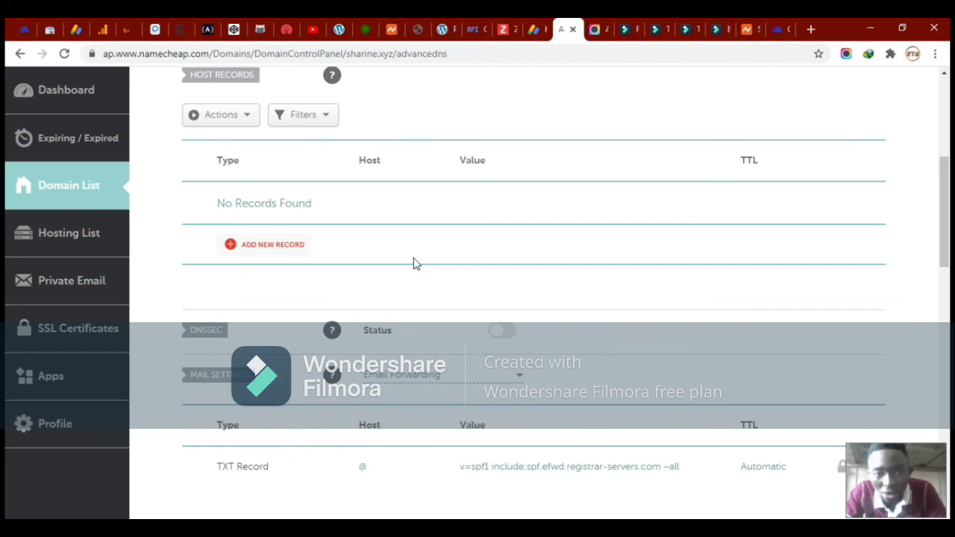
pyautogui.click(259, 254)
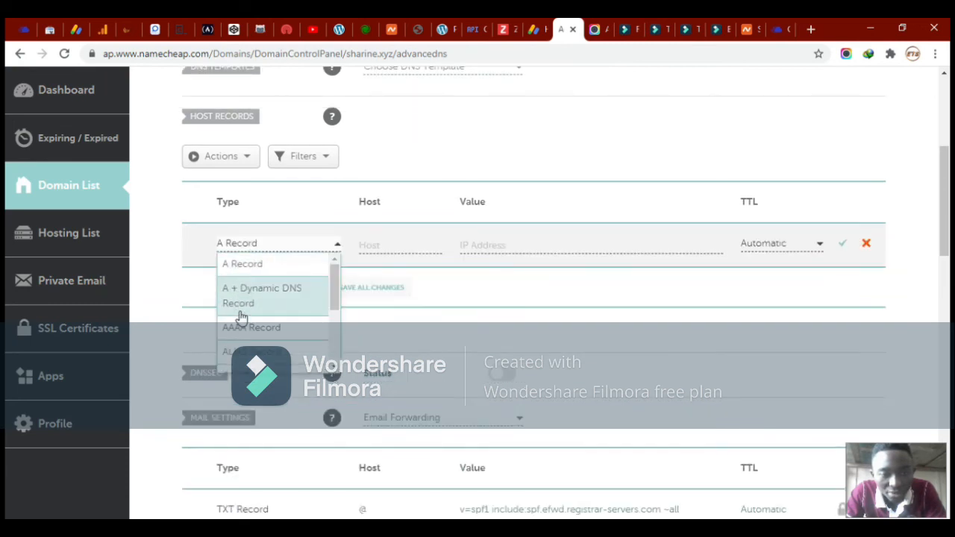
pyautogui.scroll(-3, 241, 320)
pyautogui.scroll(2, 241, 320)
pyautogui.scroll(1, 243, 319)
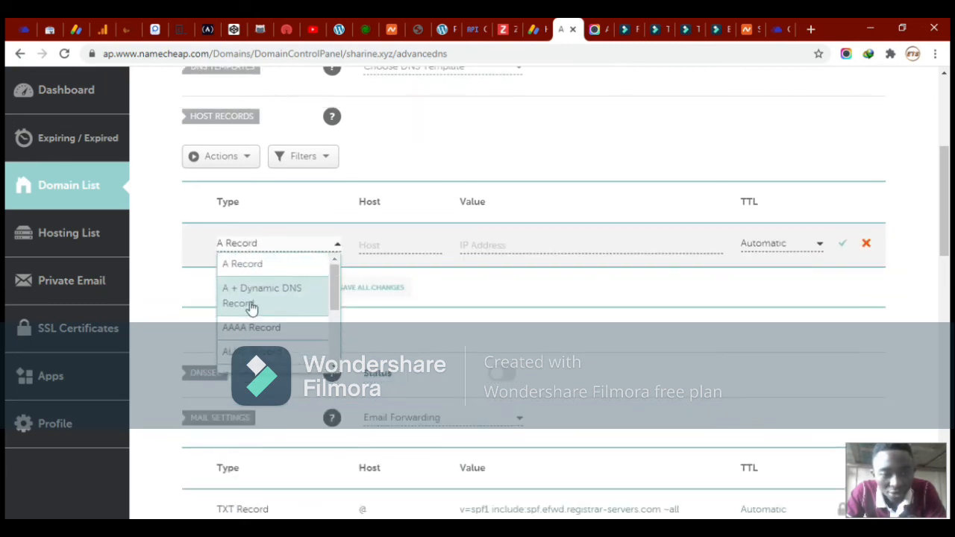
# Make it an A Record with host @ and the pasted value 134.122.97.133, then save
pyautogui.click(257, 265)
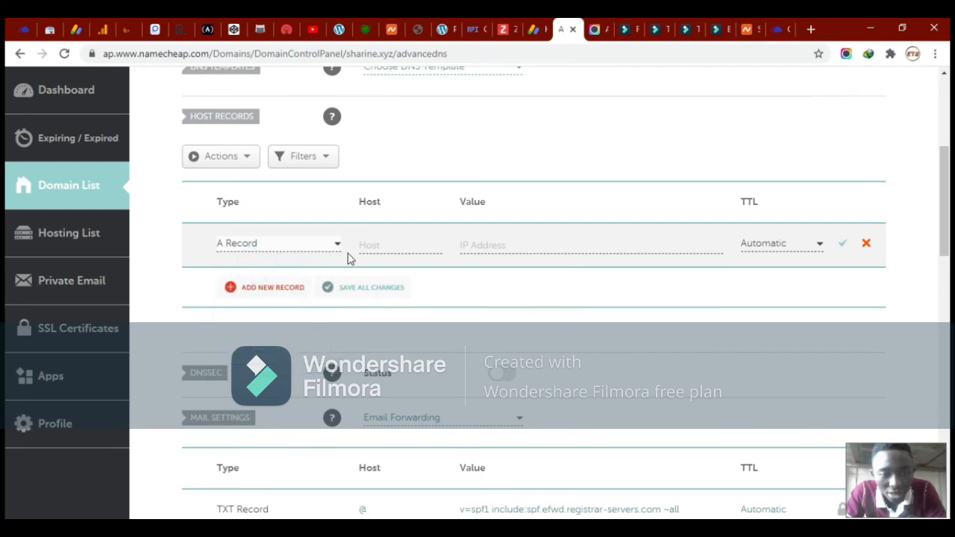
pyautogui.click(371, 244)
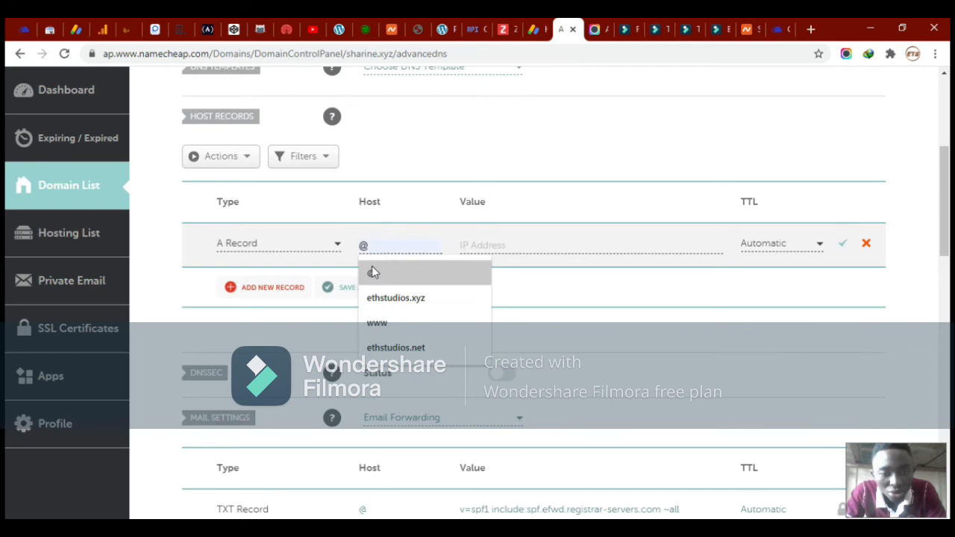
pyautogui.click(379, 274)
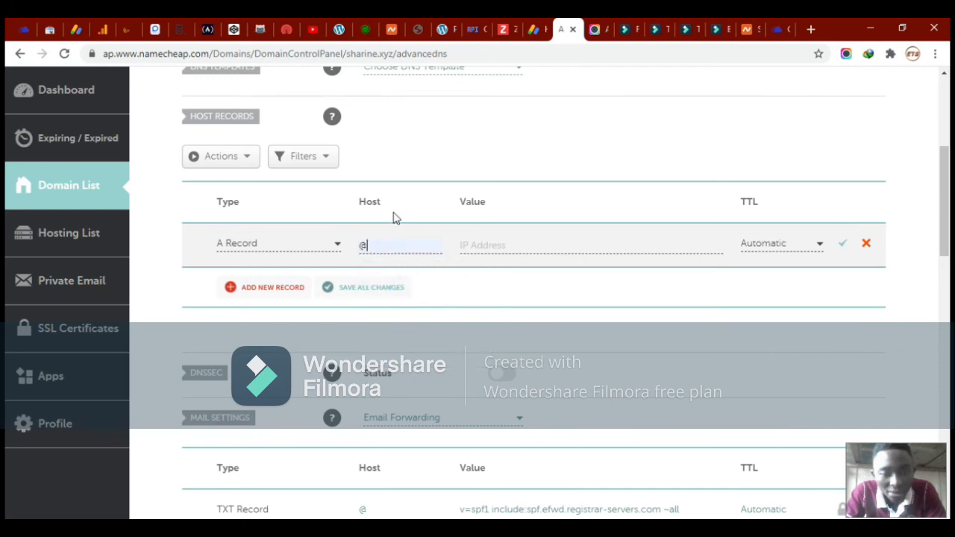
pyautogui.click(383, 245)
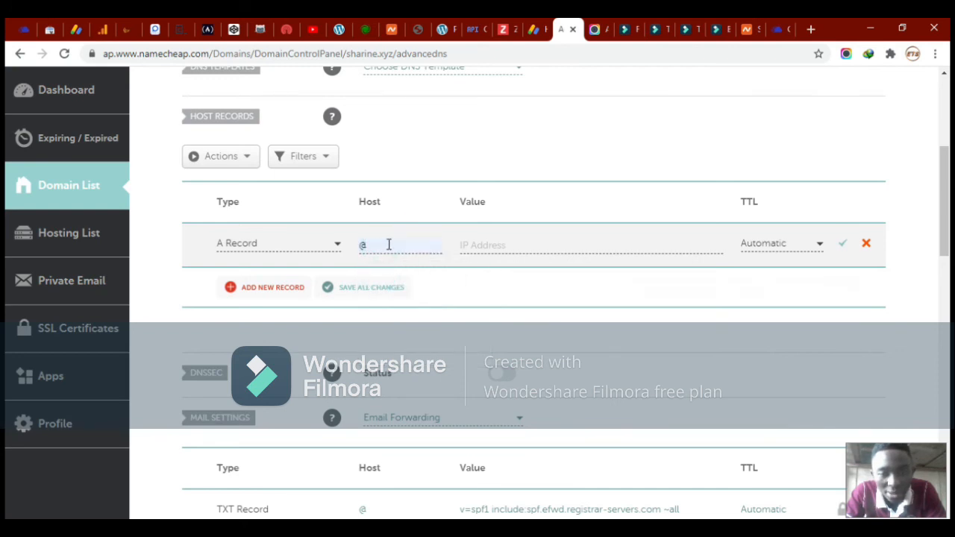
pyautogui.click(476, 246)
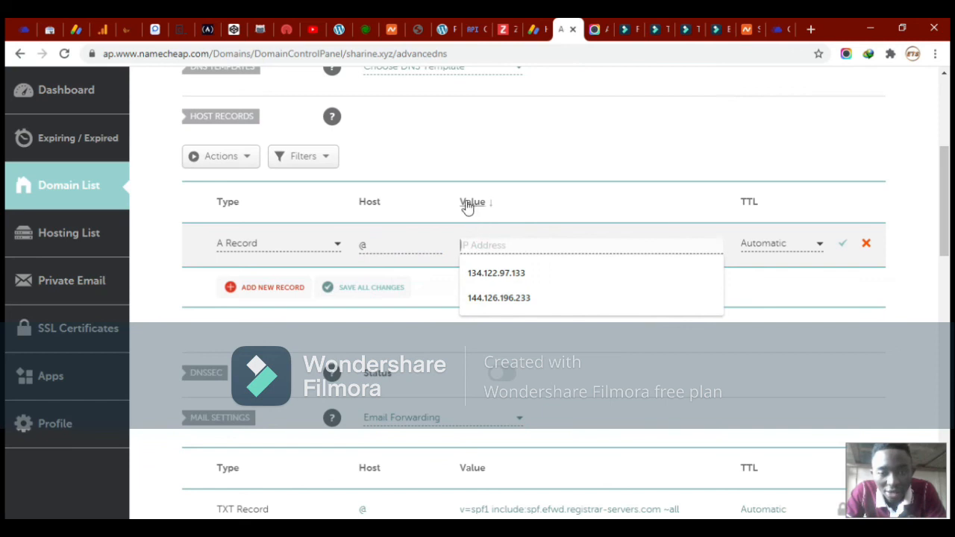
pyautogui.click(483, 242)
pyautogui.write('134.122.97.133')
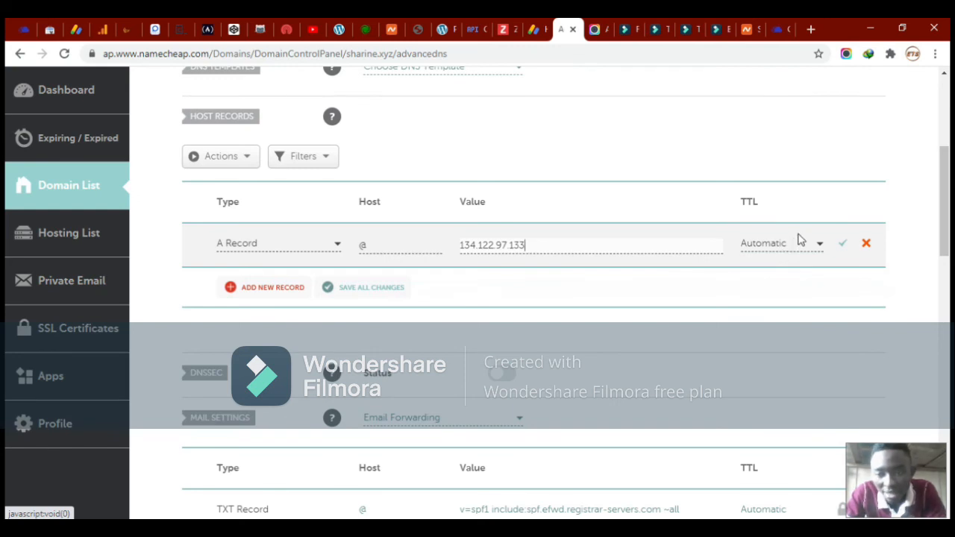
pyautogui.click(842, 251)
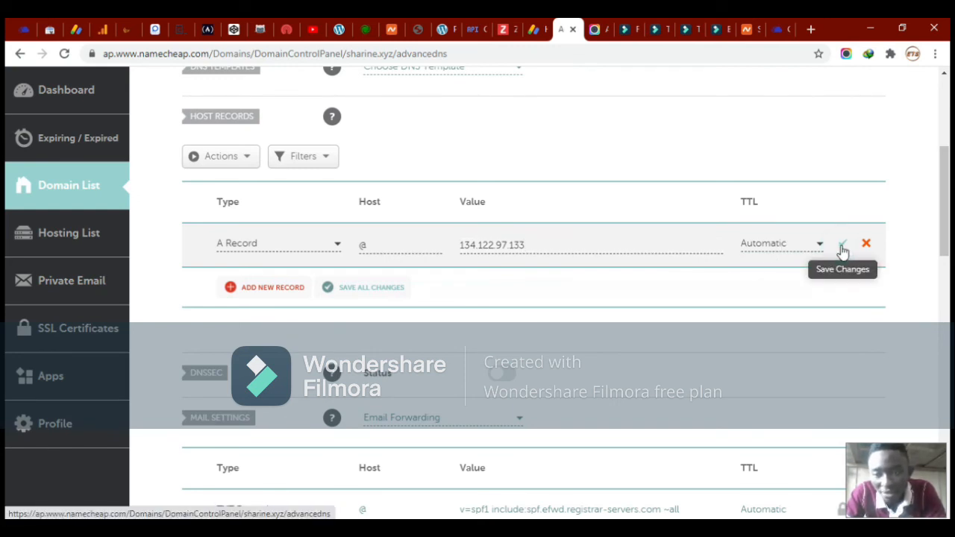
pyautogui.click(842, 251)
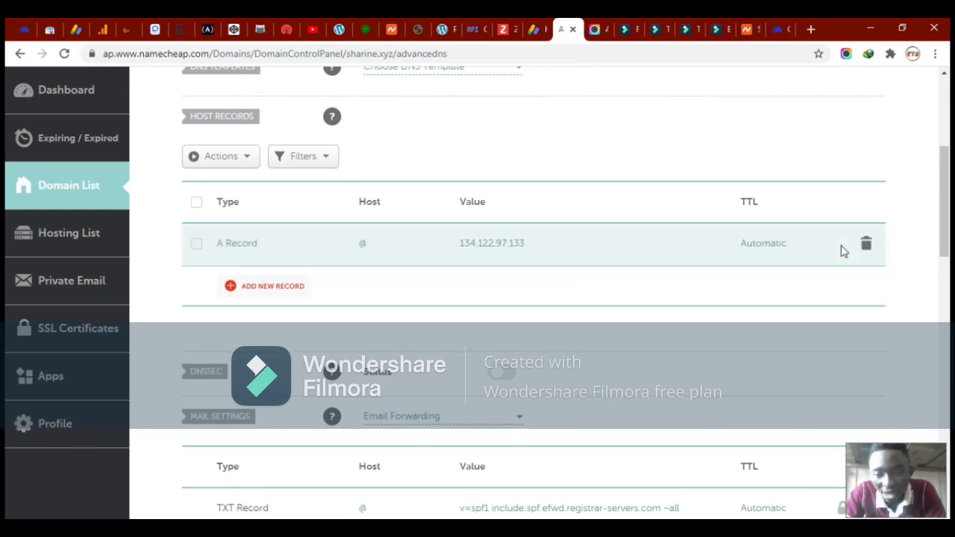
# Add and save a CNAME Record with host www, target sharine.xyz, TTL Automatic
pyautogui.click(254, 293)
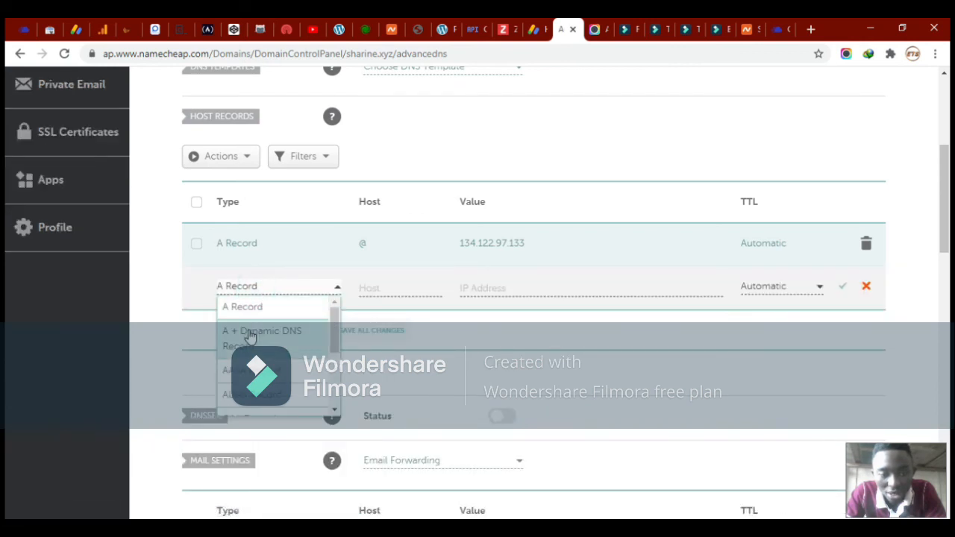
pyautogui.scroll(-4, 254, 340)
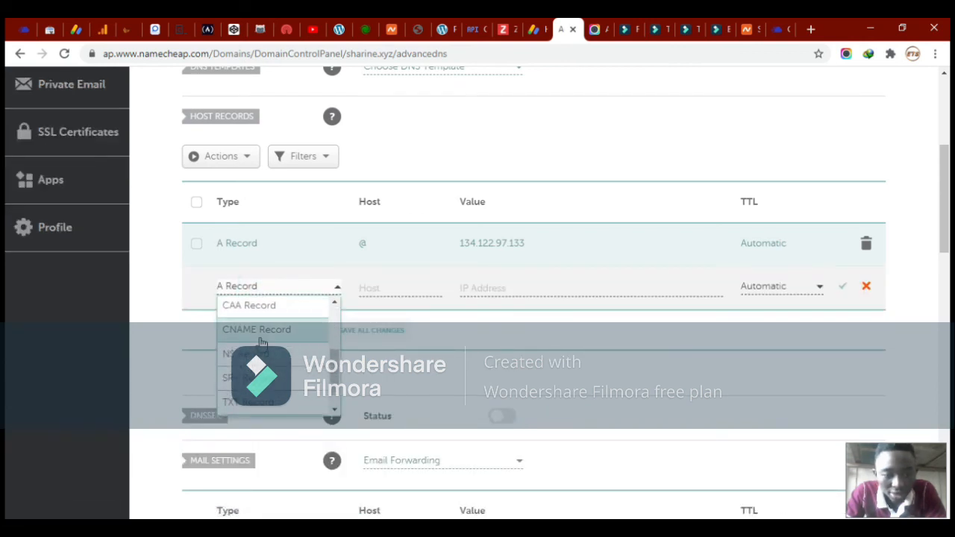
pyautogui.click(267, 332)
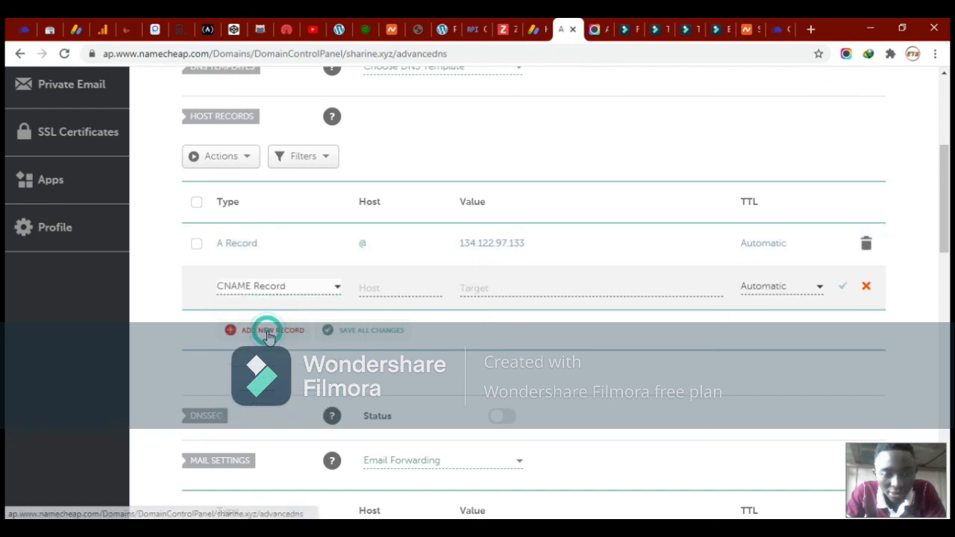
pyautogui.click(377, 289)
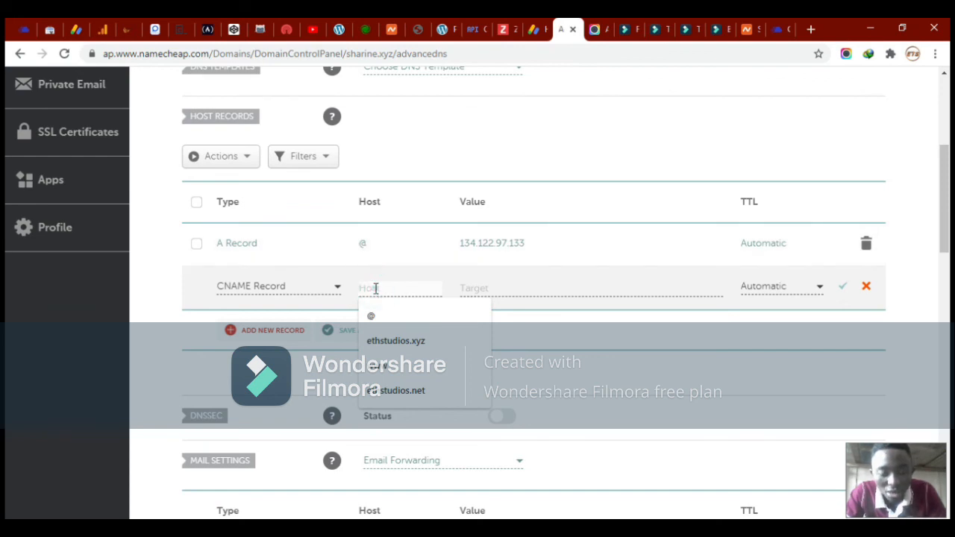
pyautogui.write('www')
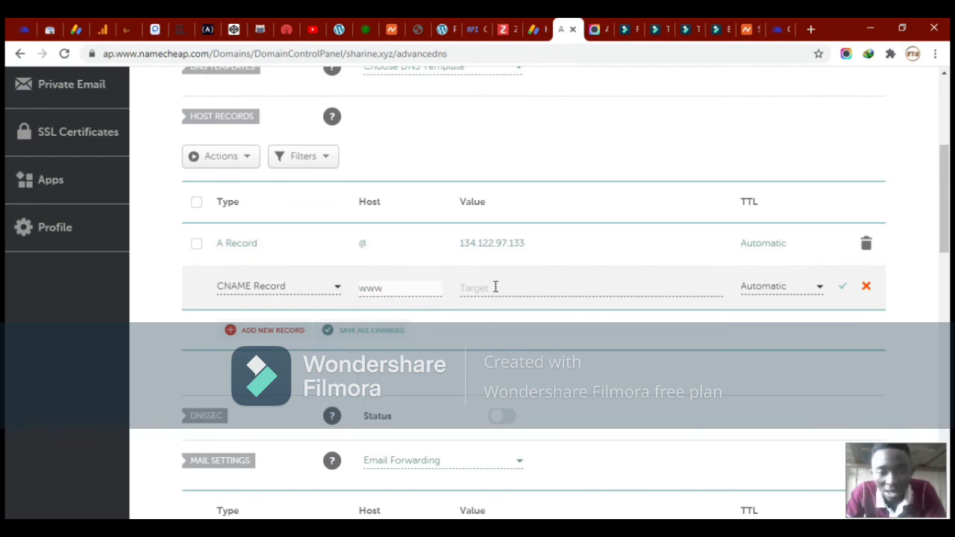
pyautogui.click(498, 289)
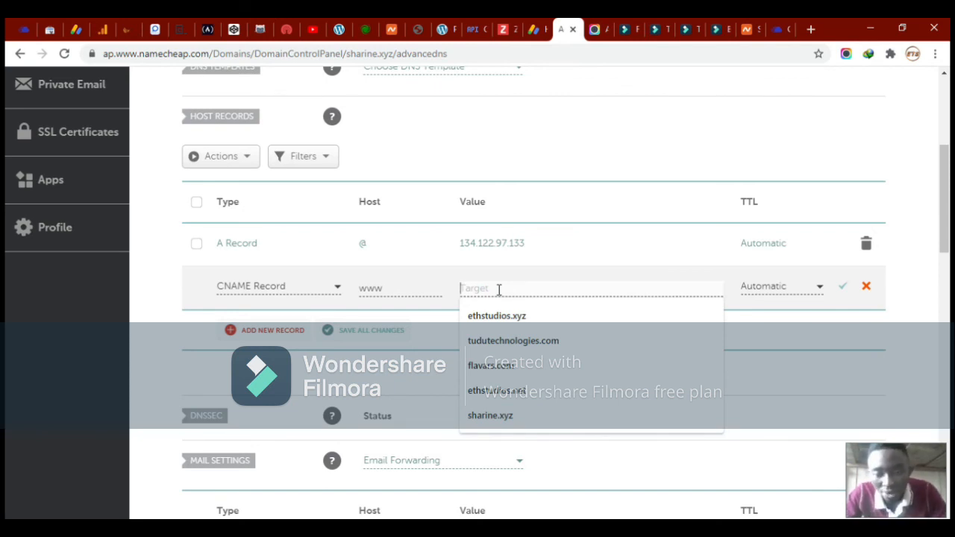
pyautogui.write('s')
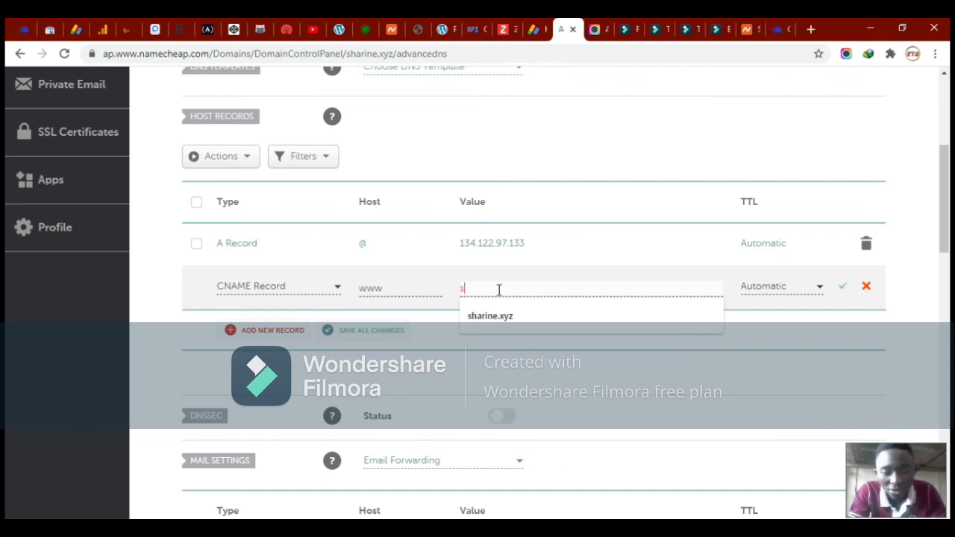
pyautogui.write('harine.xyz')
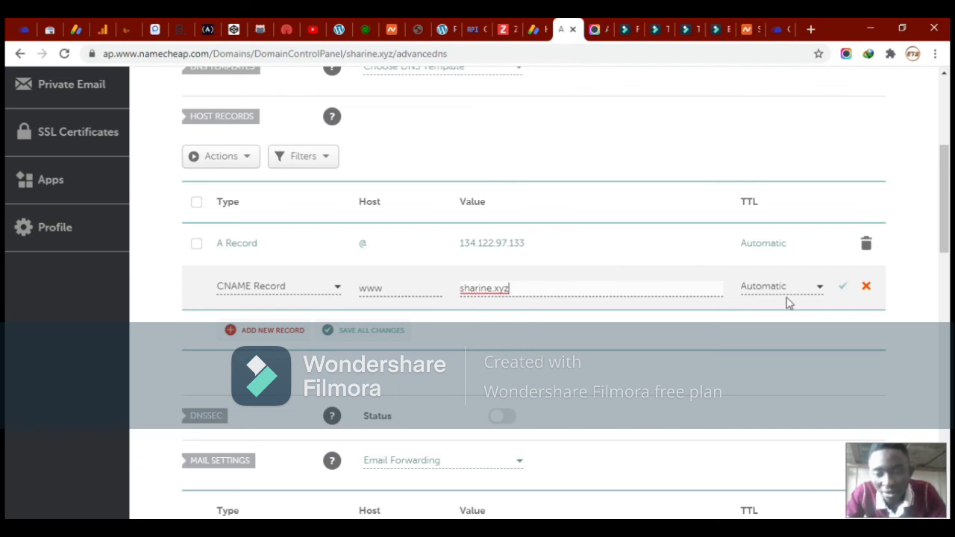
pyautogui.click(815, 292)
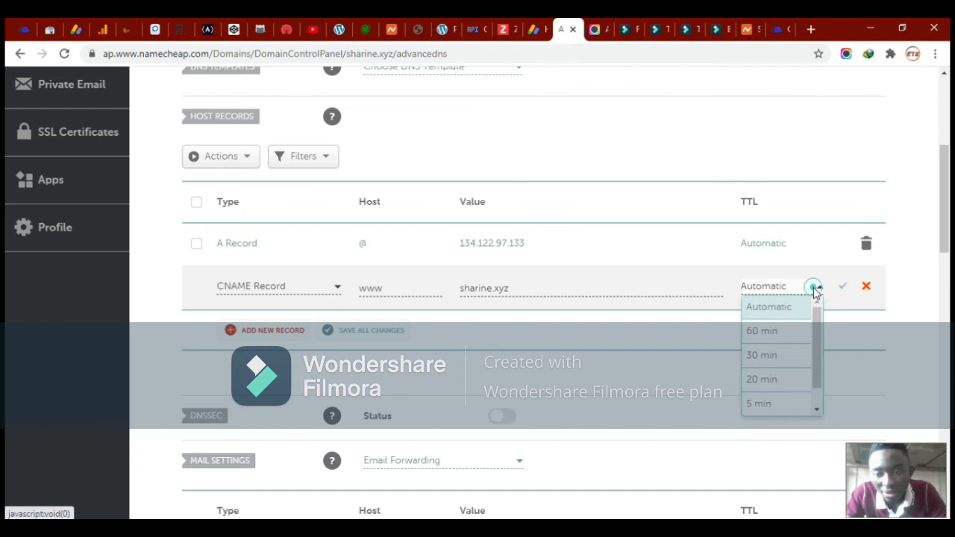
pyautogui.click(815, 292)
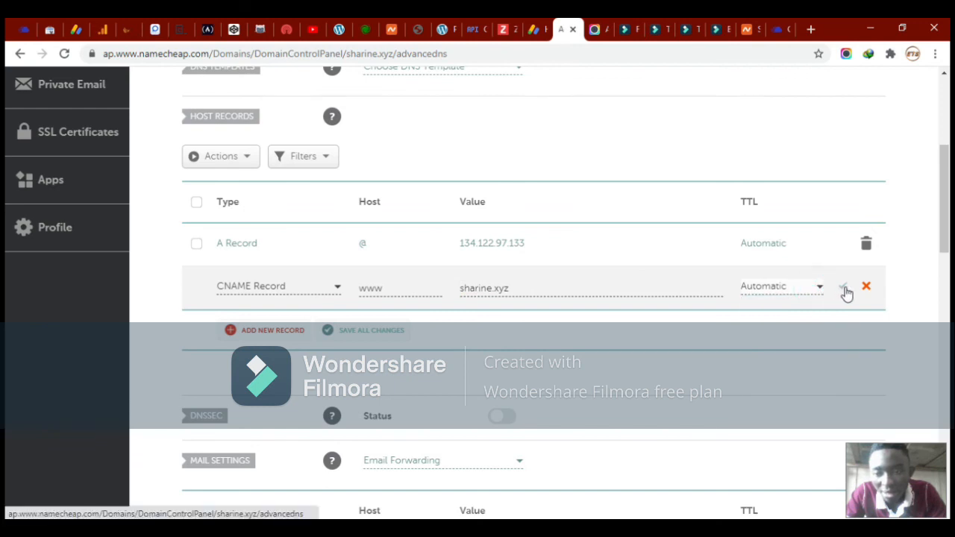
pyautogui.click(844, 289)
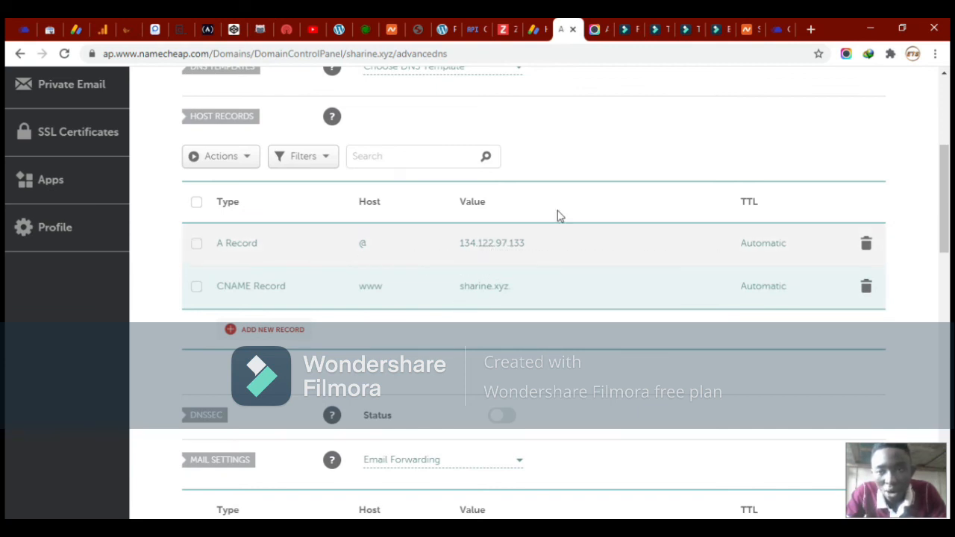
# In the Cloudways tab, select the Sharine application and go to its Domain Management page
pyautogui.click(779, 29)
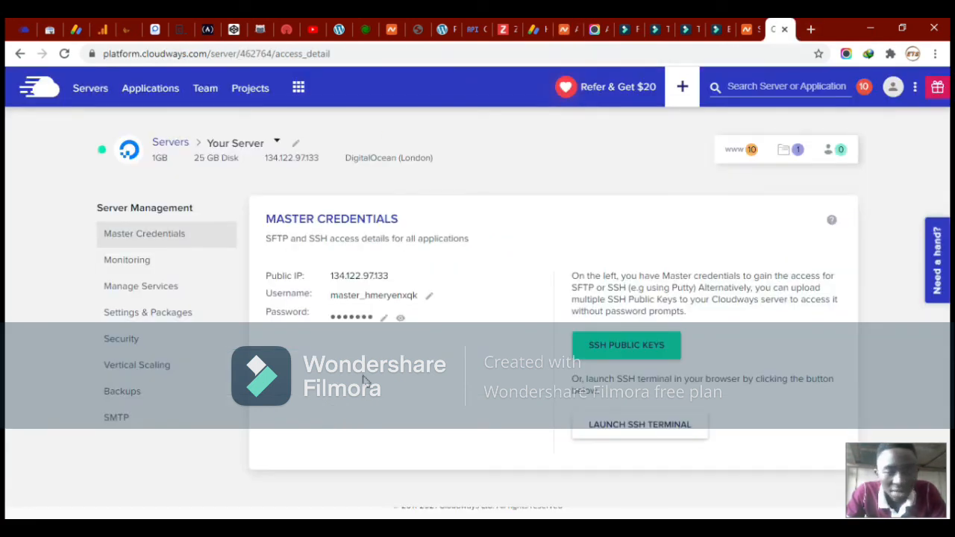
pyautogui.click(745, 153)
pyautogui.scroll(-1, 587, 370)
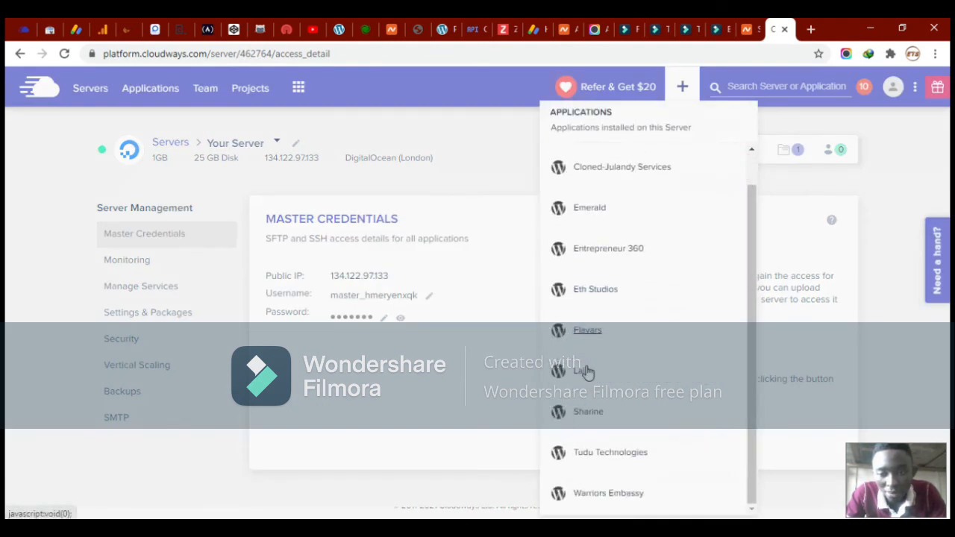
pyautogui.click(589, 412)
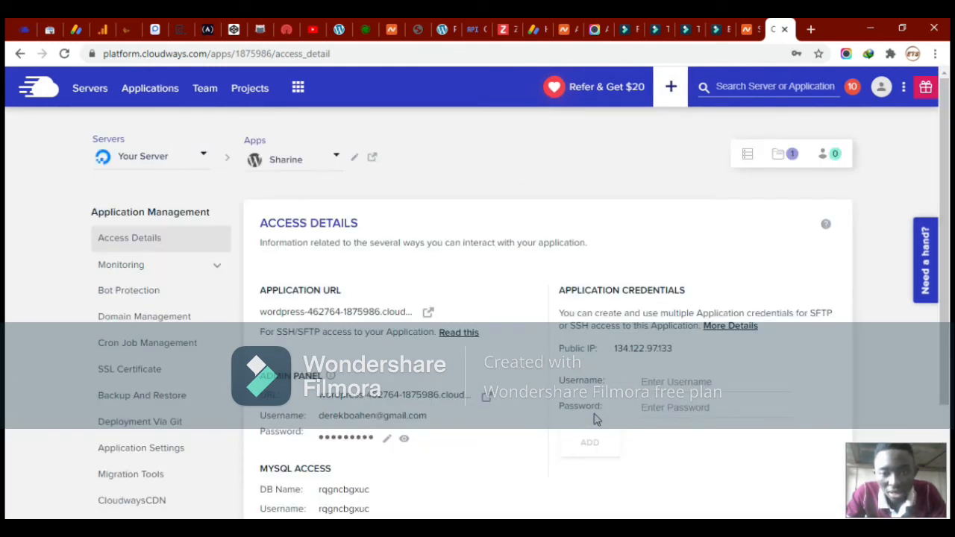
pyautogui.scroll(-1, 407, 407)
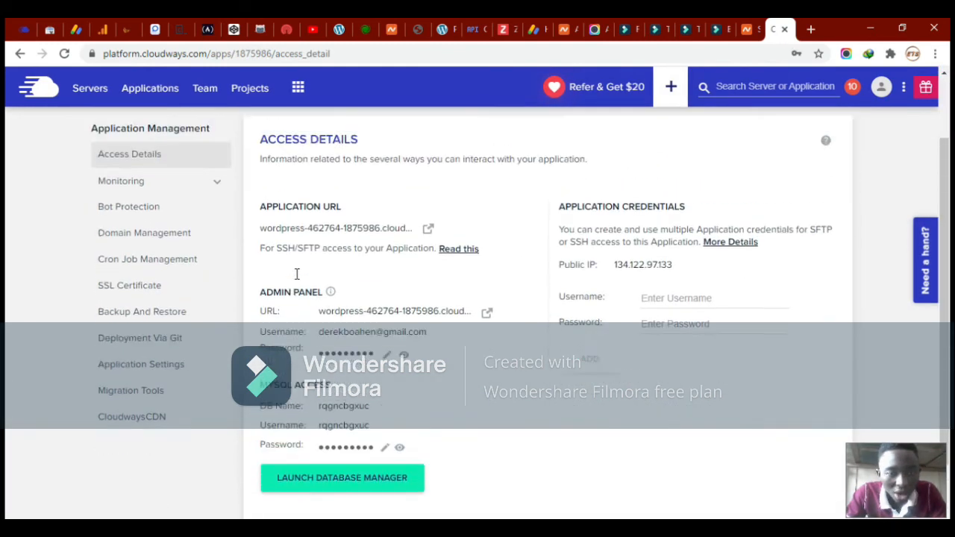
pyautogui.scroll(1, 296, 274)
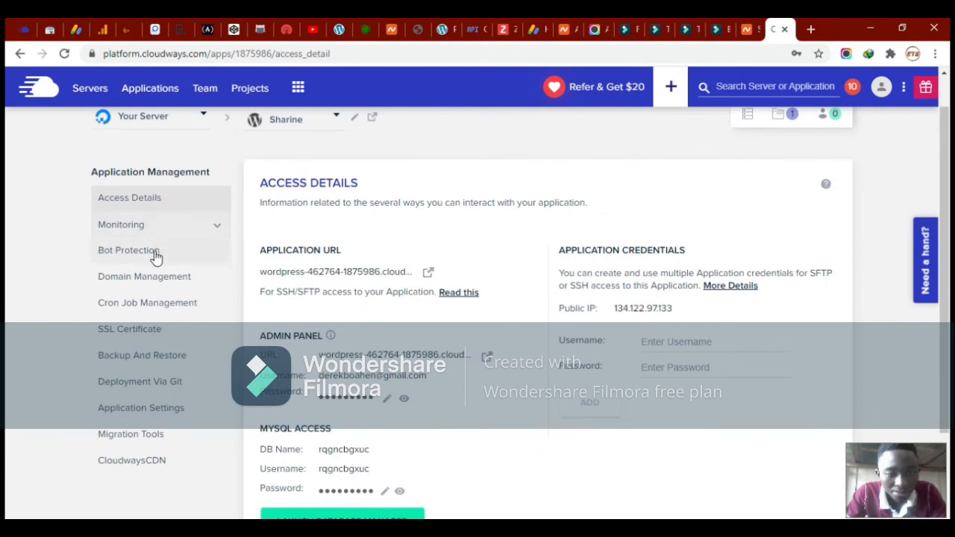
pyautogui.click(132, 283)
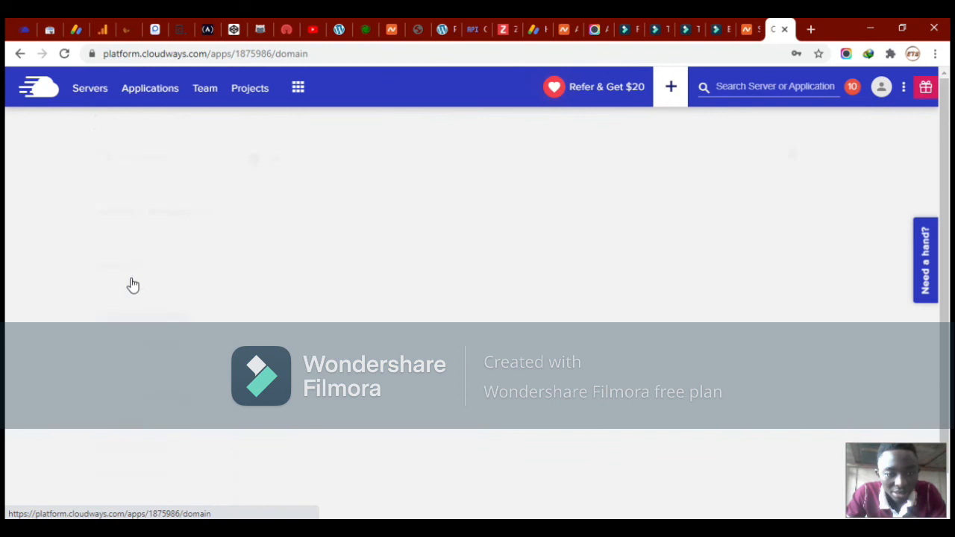
pyautogui.scroll(-1, 267, 296)
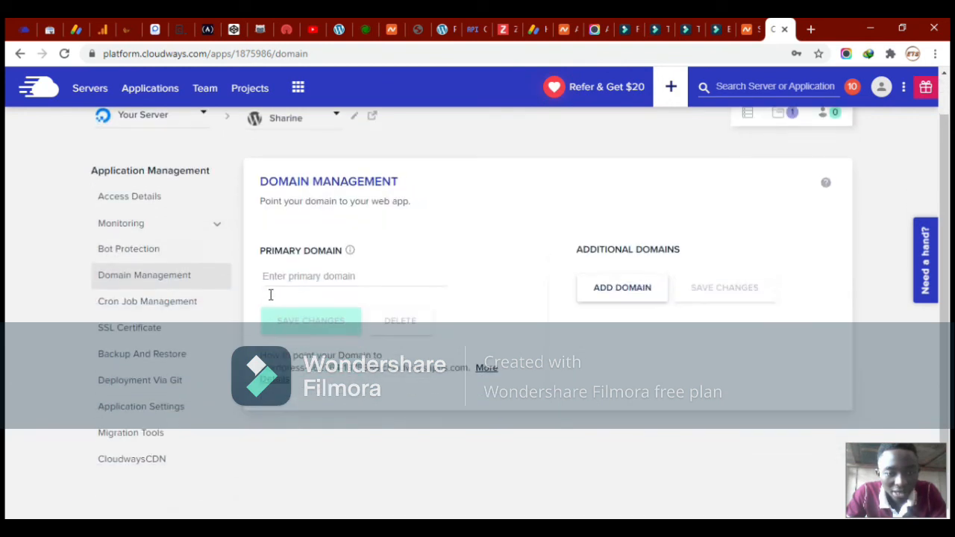
pyautogui.click(295, 276)
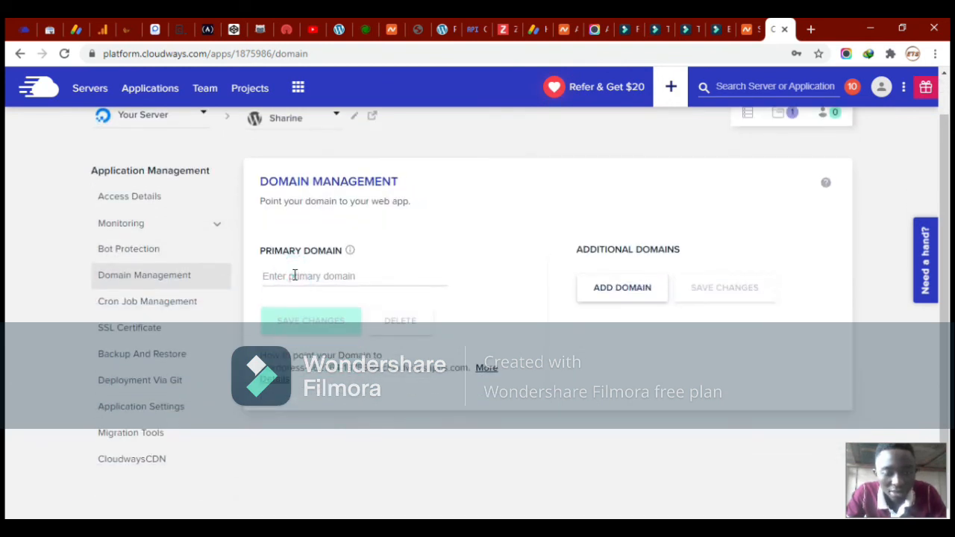
pyautogui.write('sh')
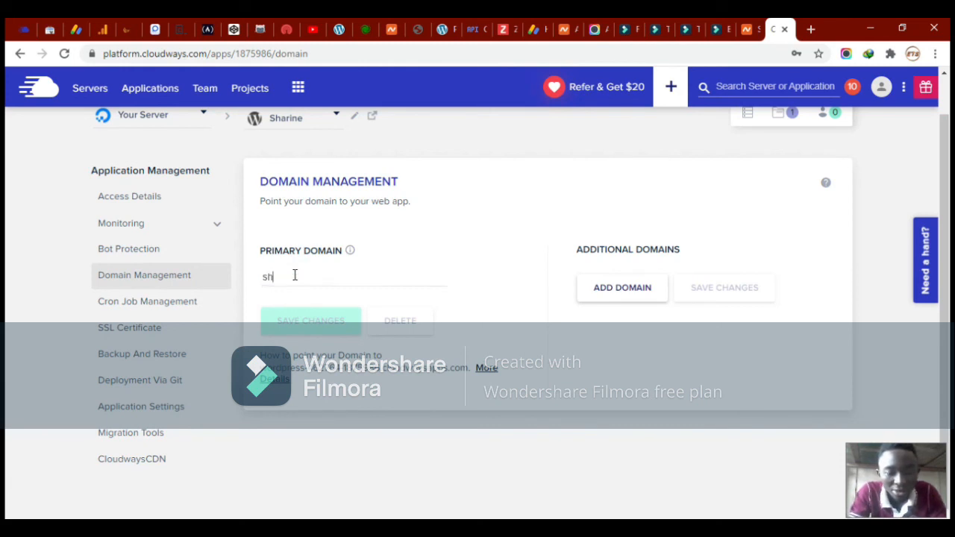
pyautogui.write('arine.xyz')
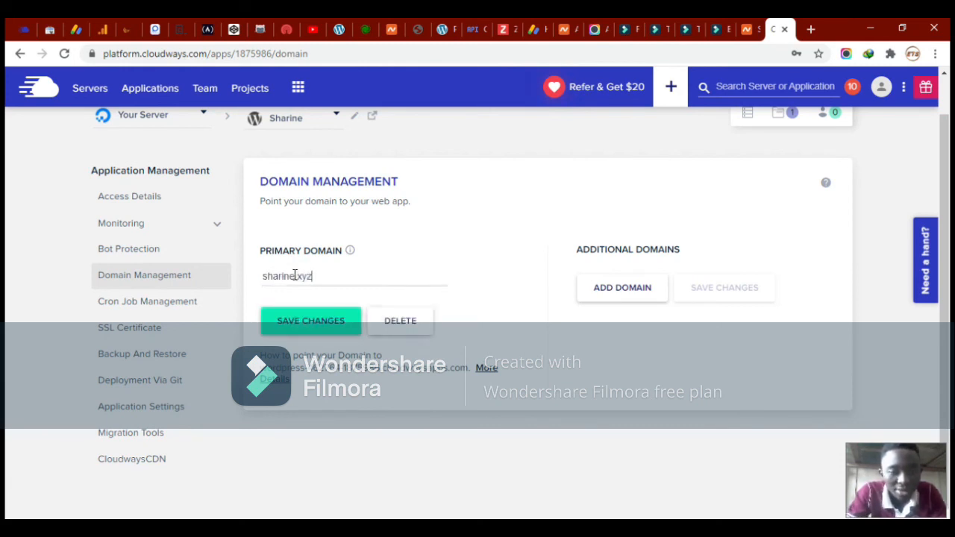
pyautogui.click(593, 286)
pyautogui.click(636, 279)
pyautogui.write('www.sharine')
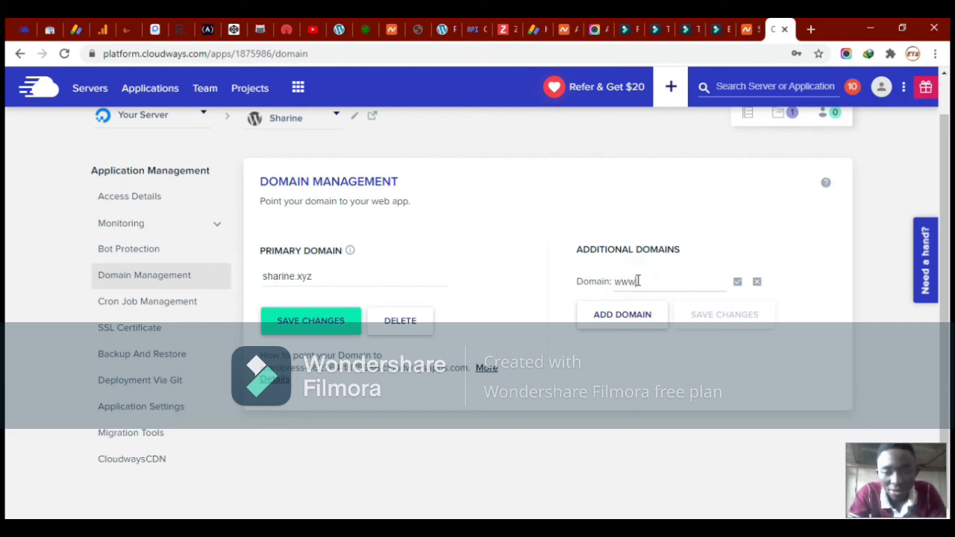
pyautogui.write('.xyz')
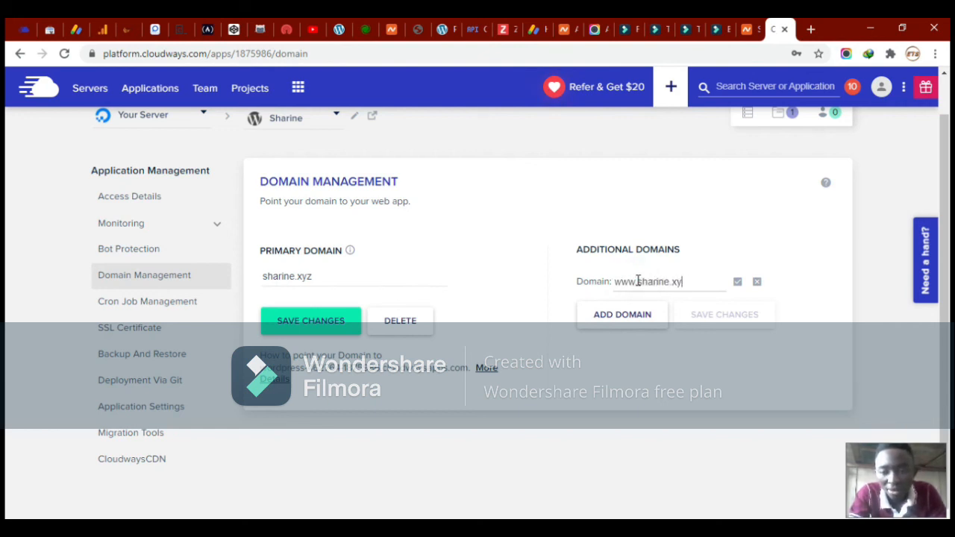
pyautogui.click(334, 326)
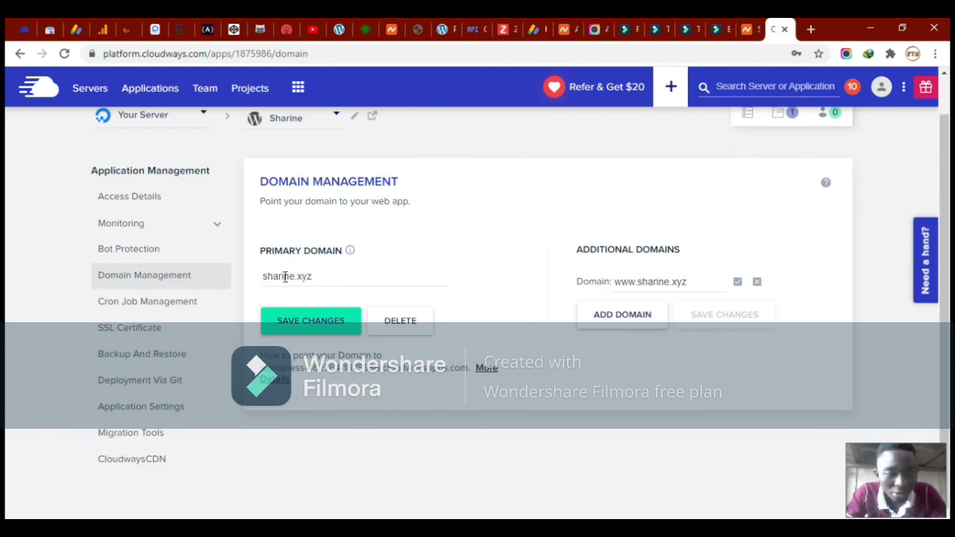
# Open the Sharine app's Access Details and confirm sharine.xyz is the application URL
pyautogui.click(152, 200)
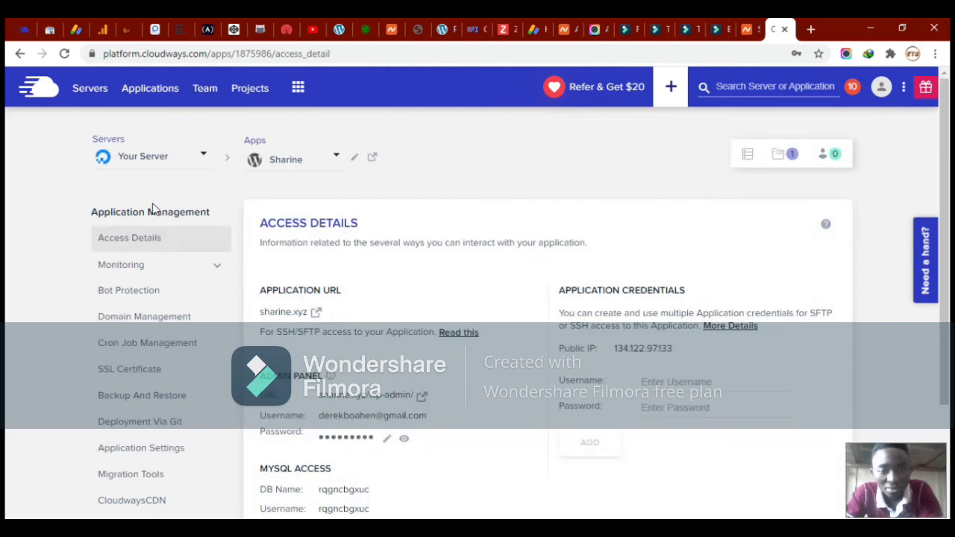
pyautogui.scroll(-1, 258, 246)
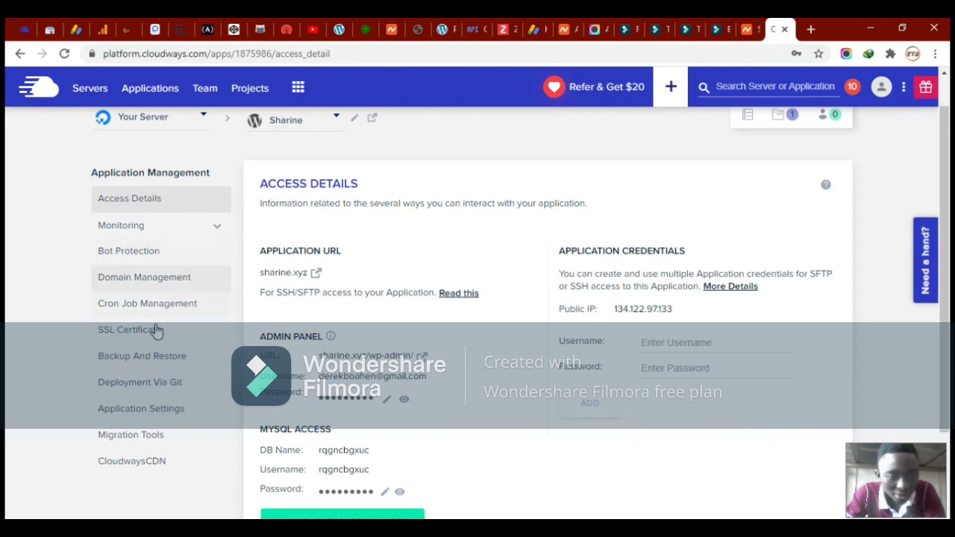
pyautogui.scroll(-1, 180, 273)
pyautogui.scroll(1, 181, 274)
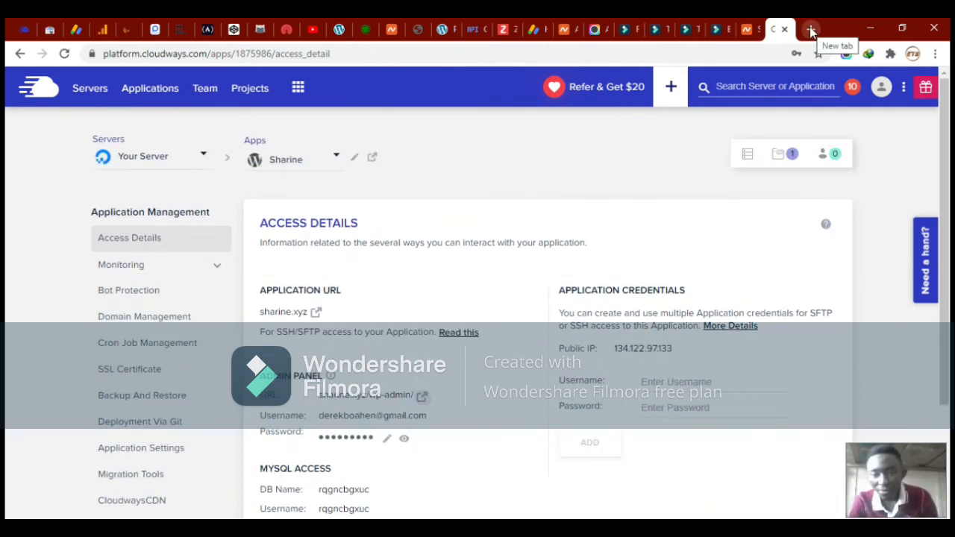
# Load sharine.xyz in a new Chrome tab to test whether the site resolves
pyautogui.click(811, 30)
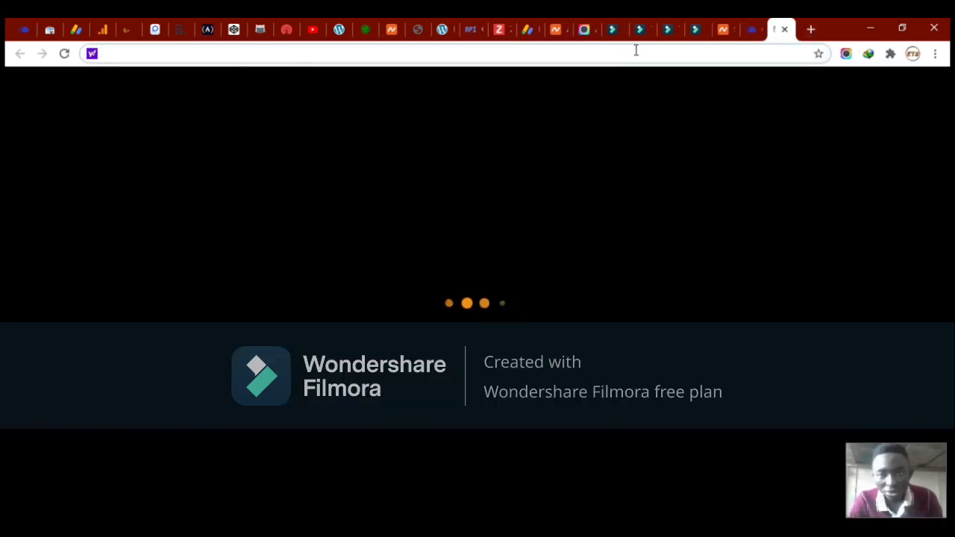
pyautogui.write('sharin')
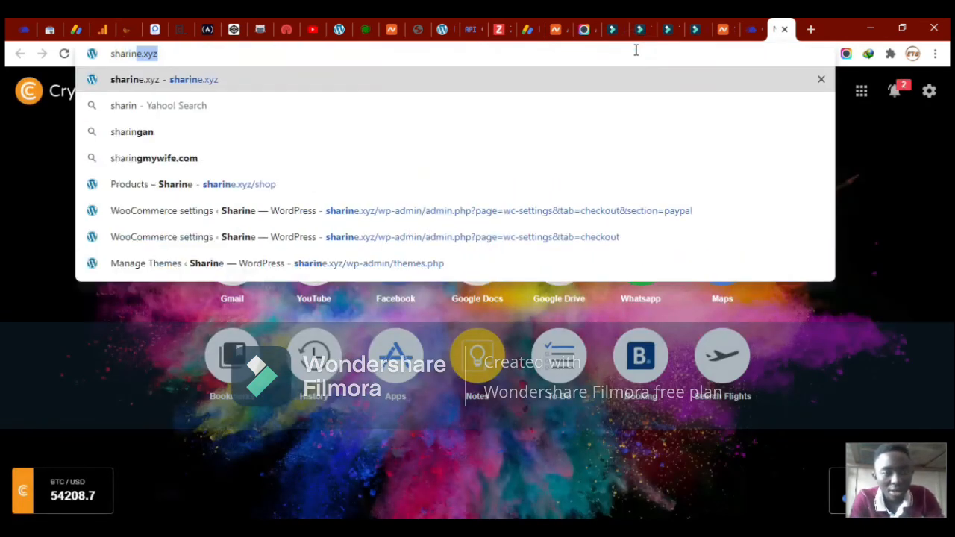
pyautogui.press('Return')
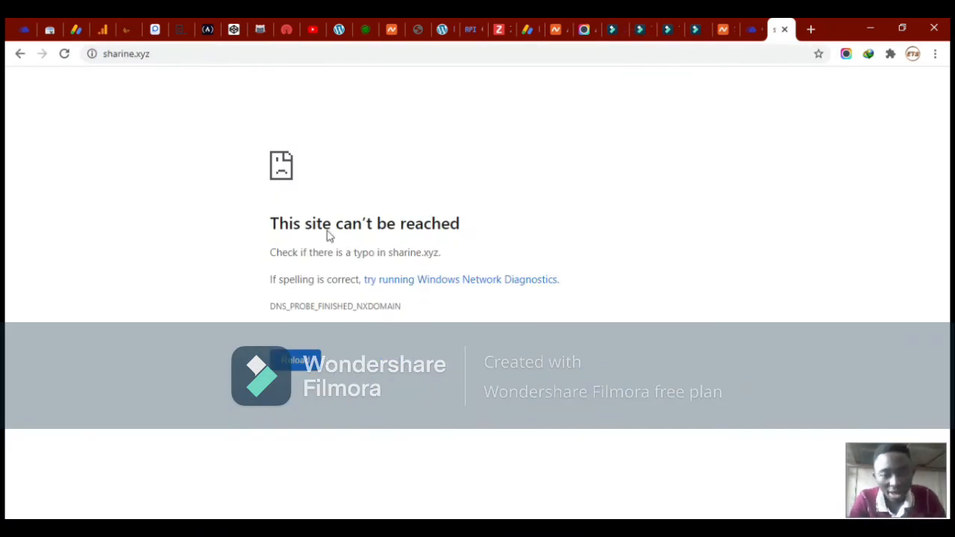